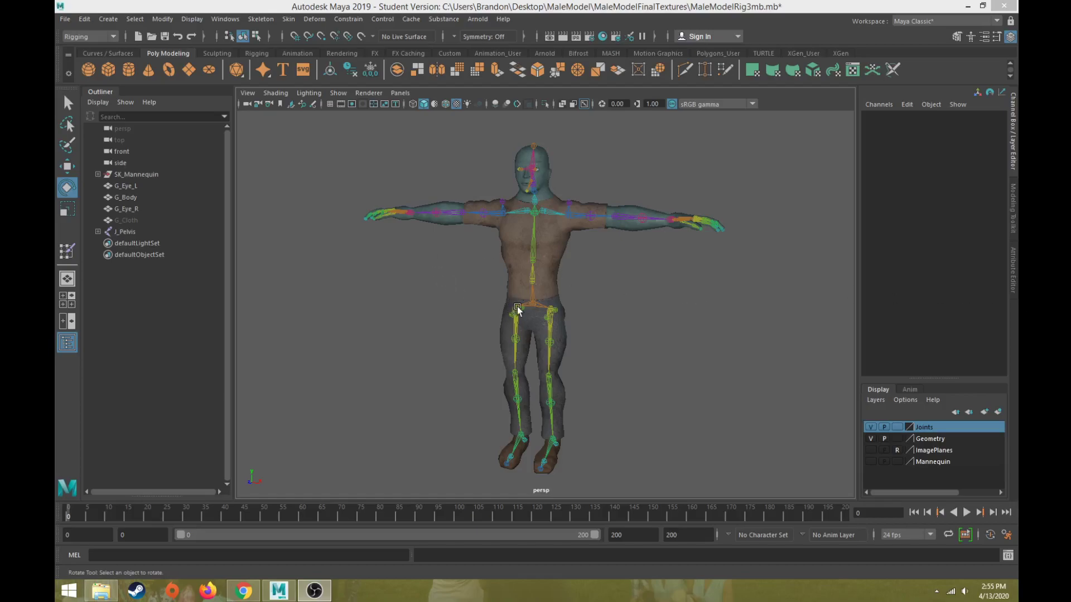
- Key the left hip joint's rotation to about -63.4 in X at frame 19 and about 51.2 at frame 39
alt+middle_drag(559, 313, 580, 254)
alt+drag(596, 282, 514, 290)
scroll(513, 291, up, 4)
alt+middle_drag(513, 290, 542, 333)
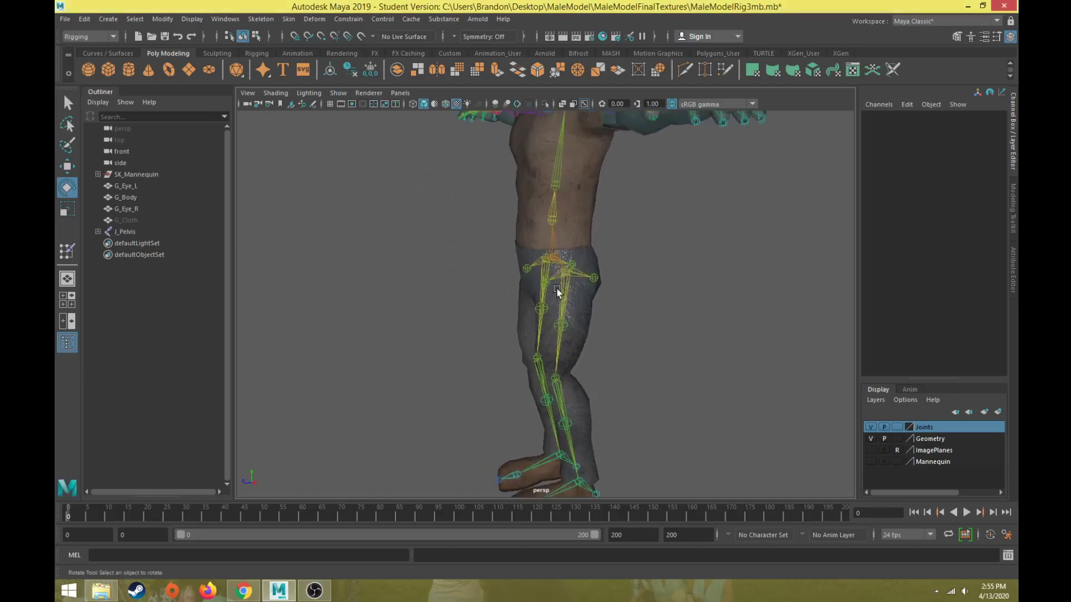
click(556, 292)
key(alt+v)
click(147, 516)
drag(528, 272, 320, 475)
drag(179, 516, 221, 516)
drag(541, 241, 514, 430)
- Examine the left hip's mesh deformation up close at frames 39 and 19, and return to frame 0
scroll(543, 388, up, 5)
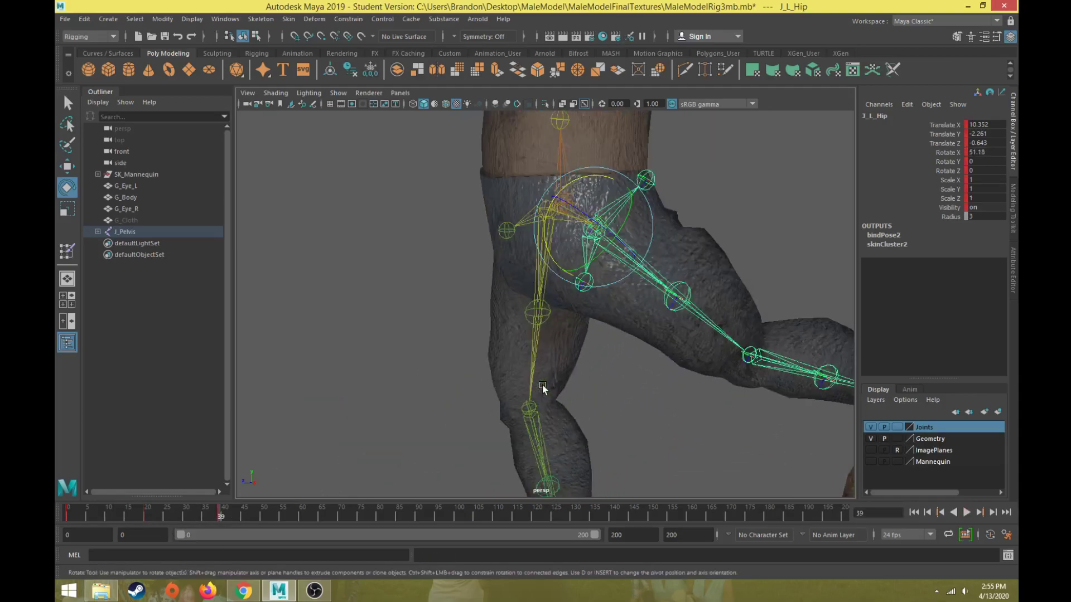
scroll(542, 388, up, 2)
alt+middle_drag(542, 387, 499, 421)
alt+drag(499, 420, 406, 433)
drag(208, 509, 160, 512)
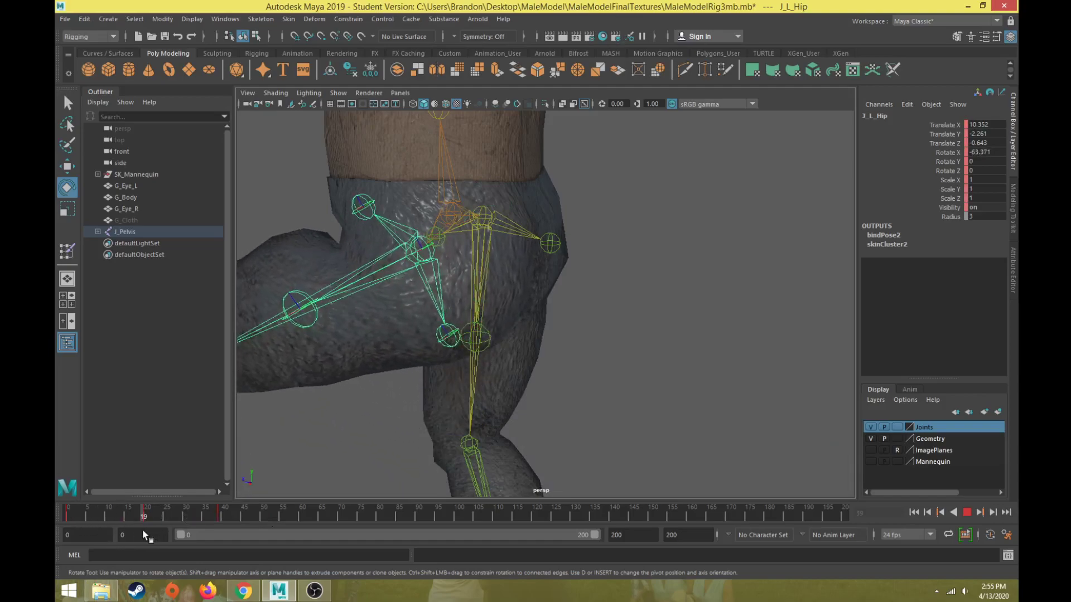
alt+middle_drag(285, 382, 411, 400)
scroll(411, 399, up, 5)
alt+drag(411, 399, 410, 369)
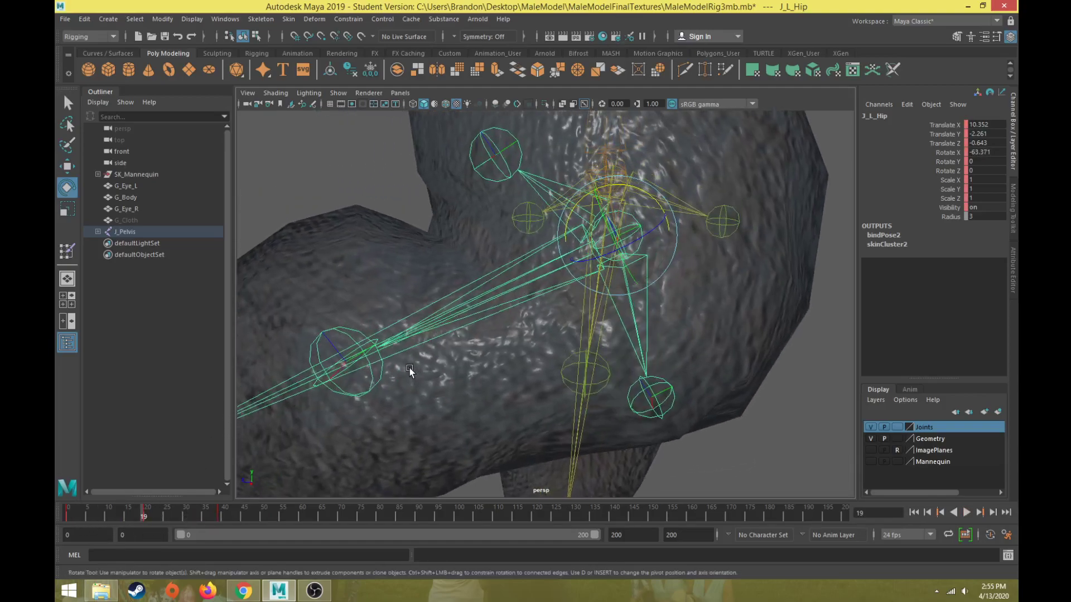
scroll(410, 316, down, 3)
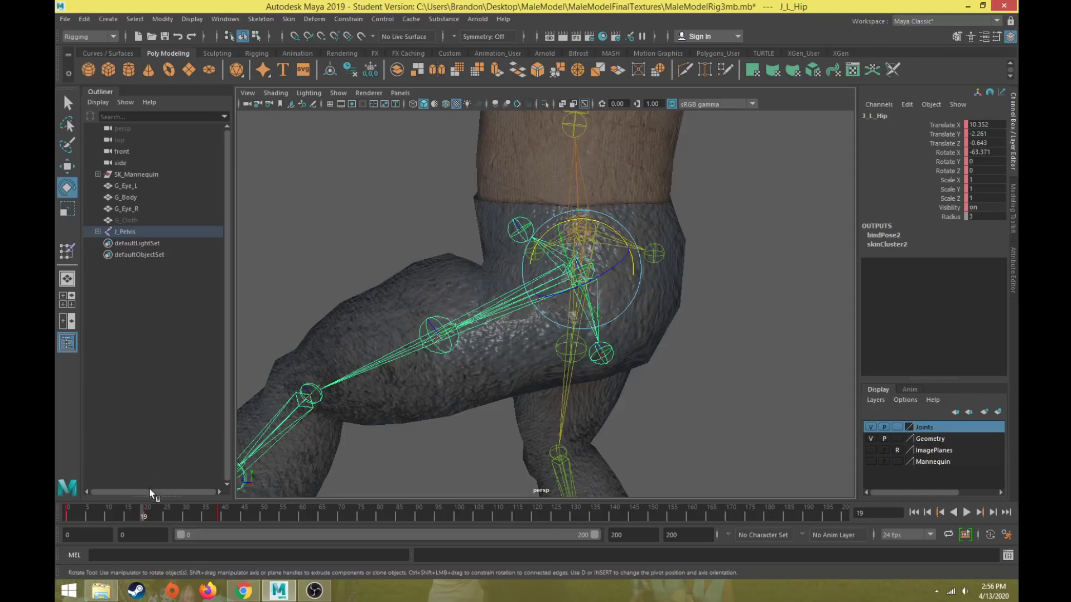
drag(149, 516, 55, 527)
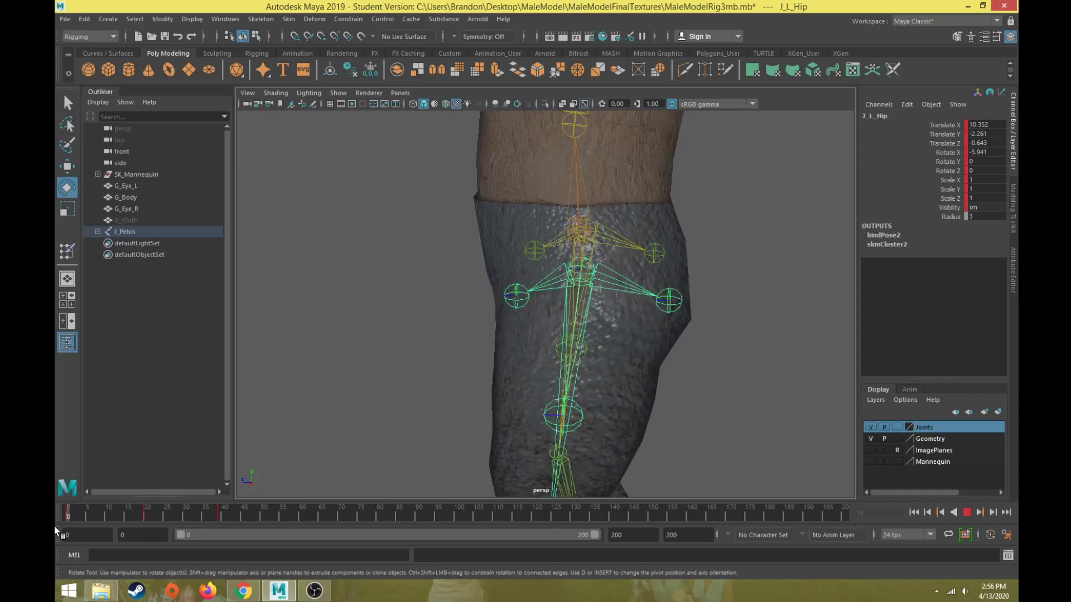
- Try moving the left hip's front helper joint outward from the crease at frame 20, and undo the test
click(513, 299)
alt+drag(406, 370, 486, 341)
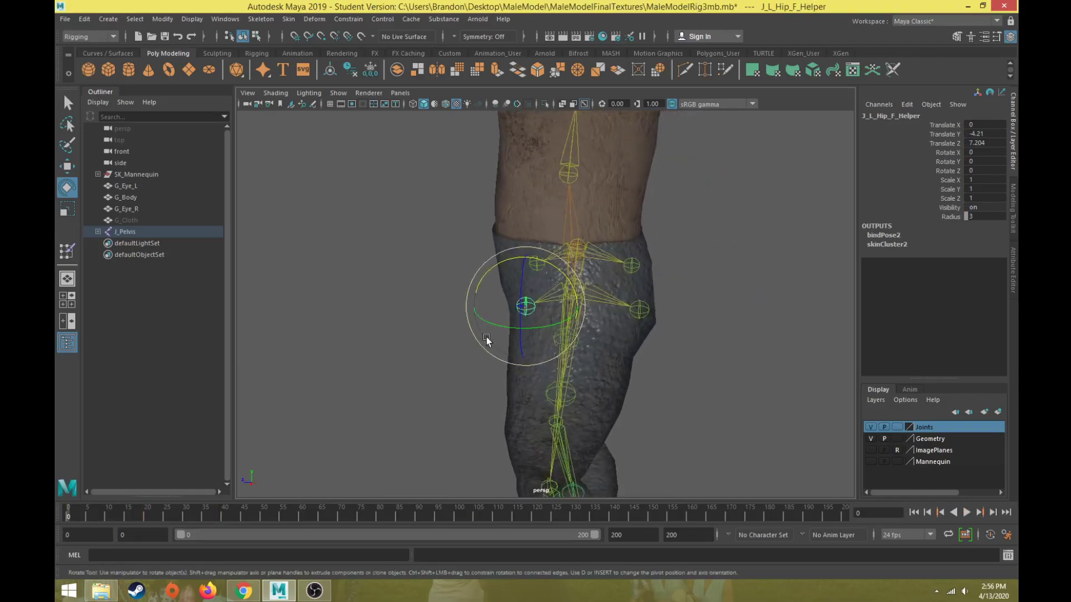
key(w)
alt+drag(494, 288, 480, 268)
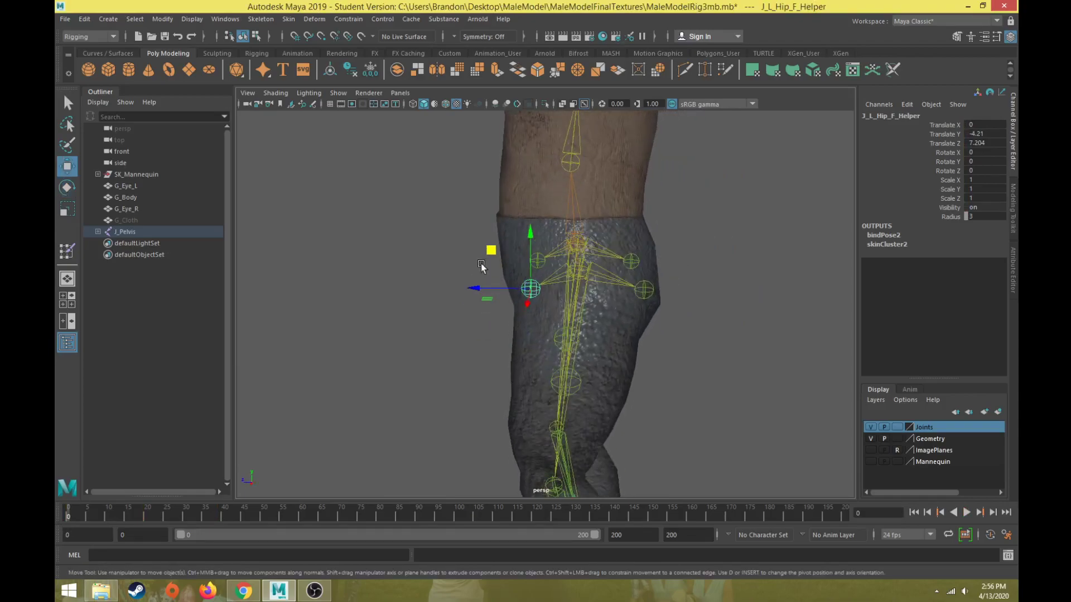
drag(127, 520, 147, 515)
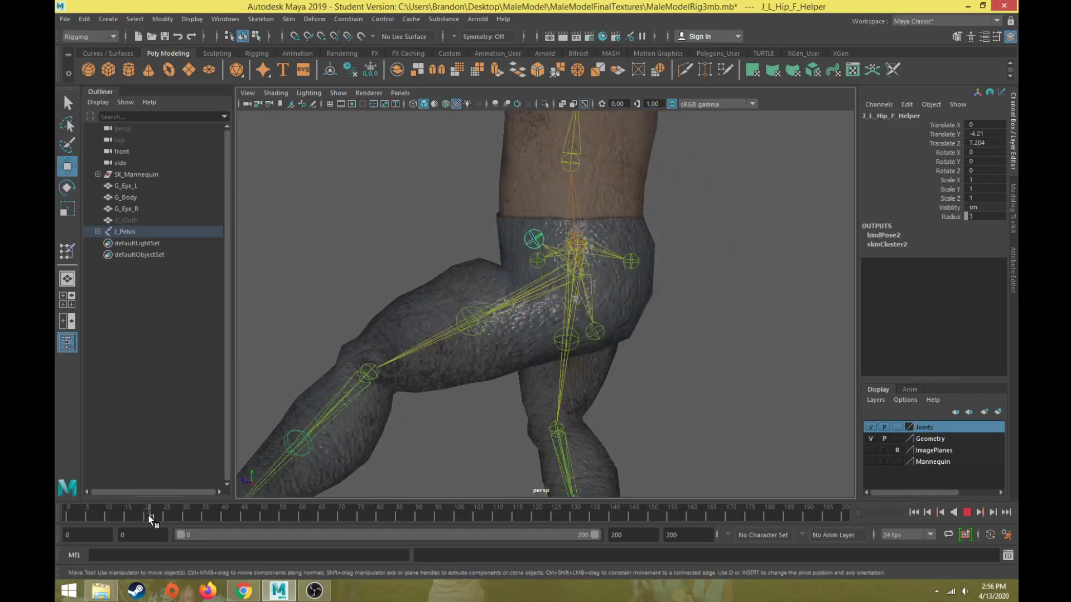
middle_drag(499, 202, 469, 229)
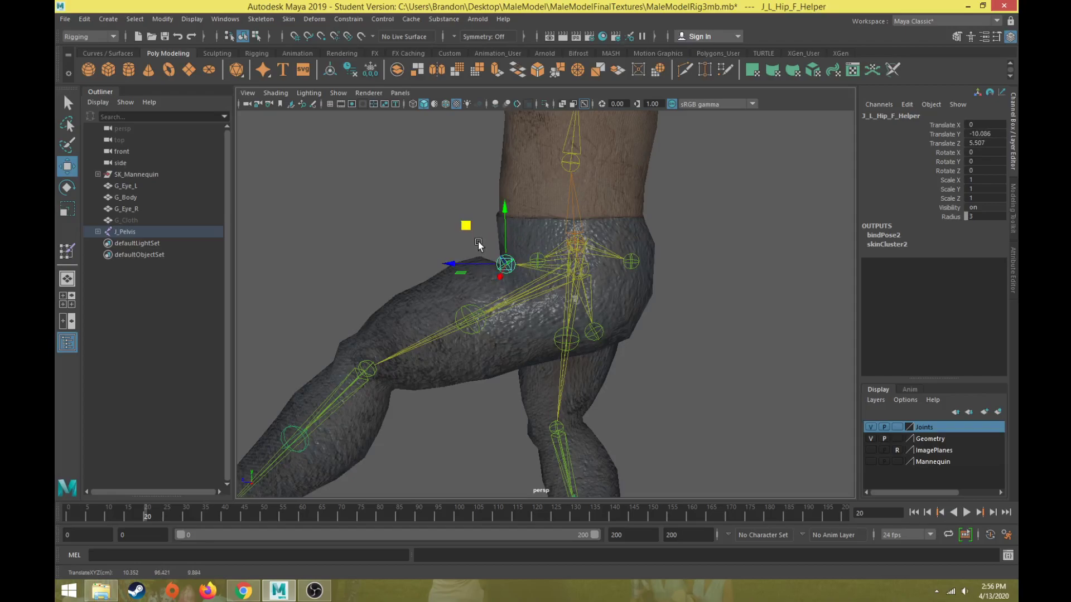
key(ctrl+z)
key(ctrl+z)
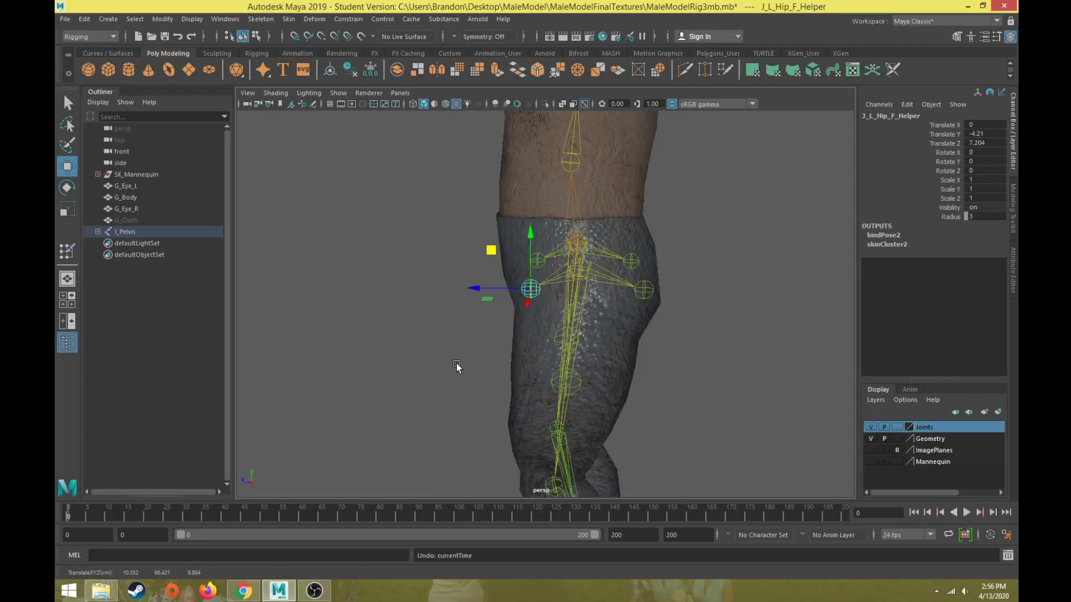
- Open the Paint Skin Weights settings for the body mesh and choose J_L_Hip_F_Helper as the influence
alt+drag(446, 371, 472, 358)
click(544, 313)
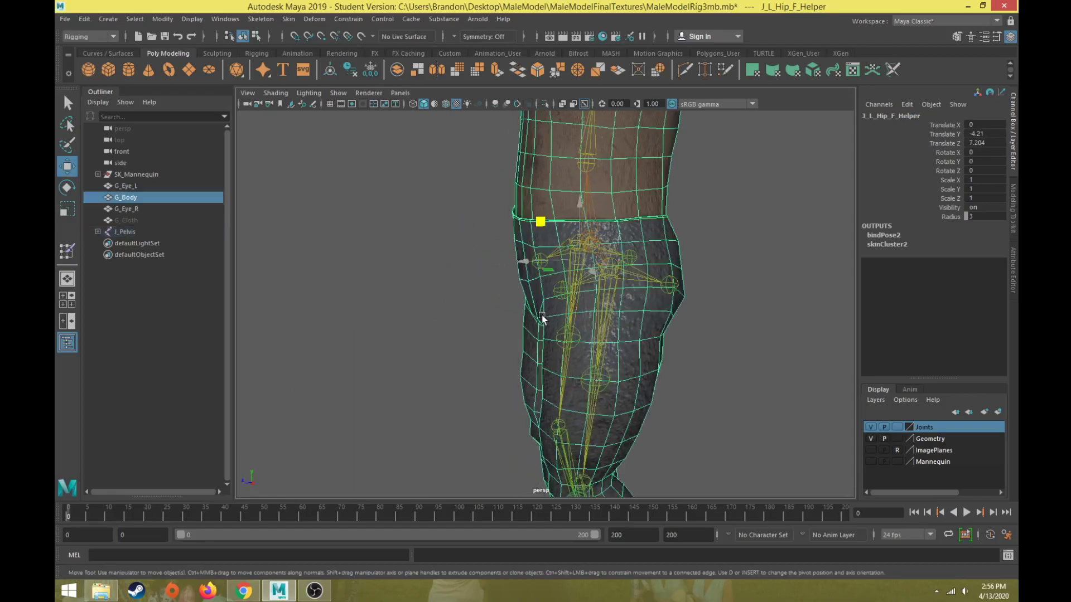
double_click(67, 251)
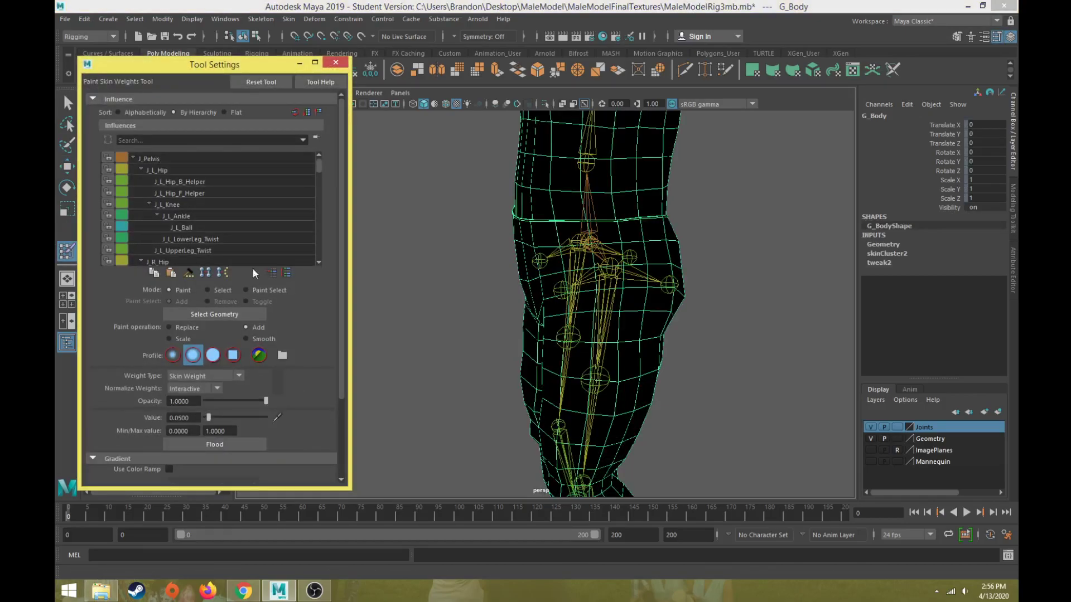
click(189, 183)
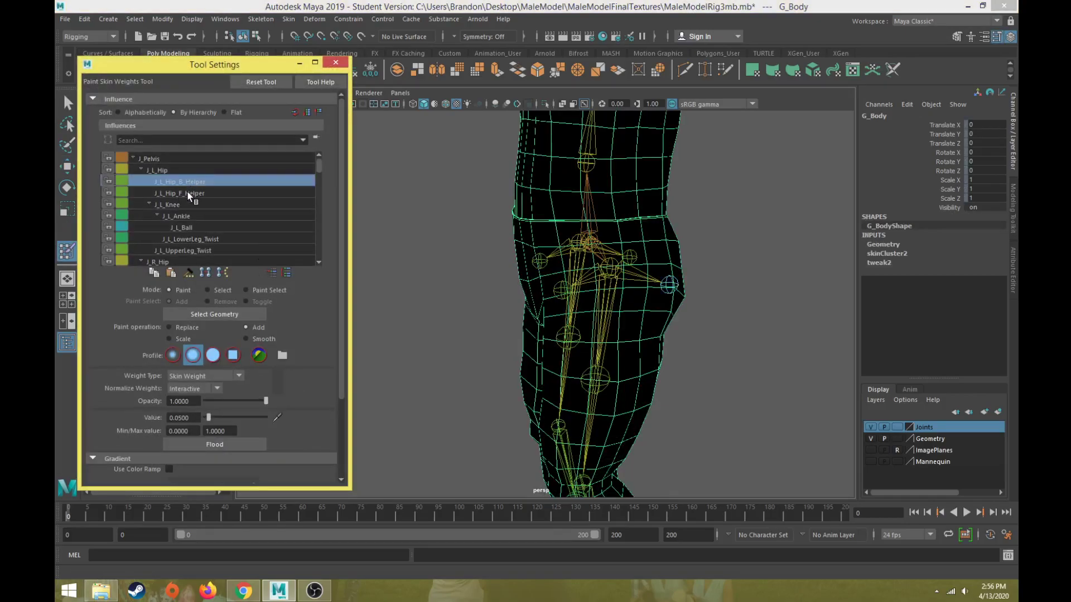
click(187, 192)
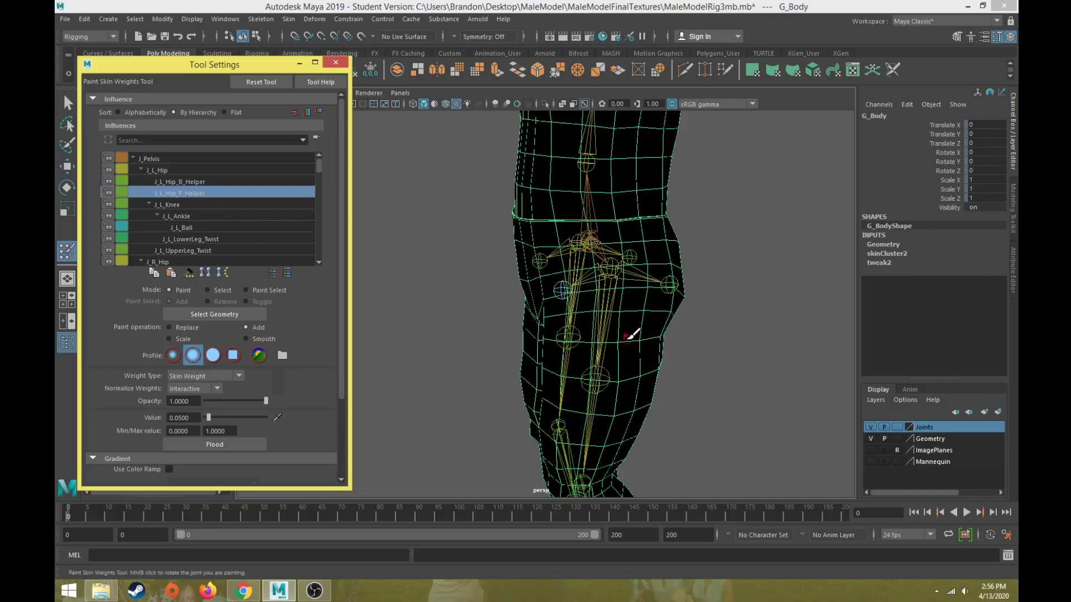
- Set the paint value to 0.1 and add front hip helper weight over the left hip crease and groin
scroll(545, 306, up, 5)
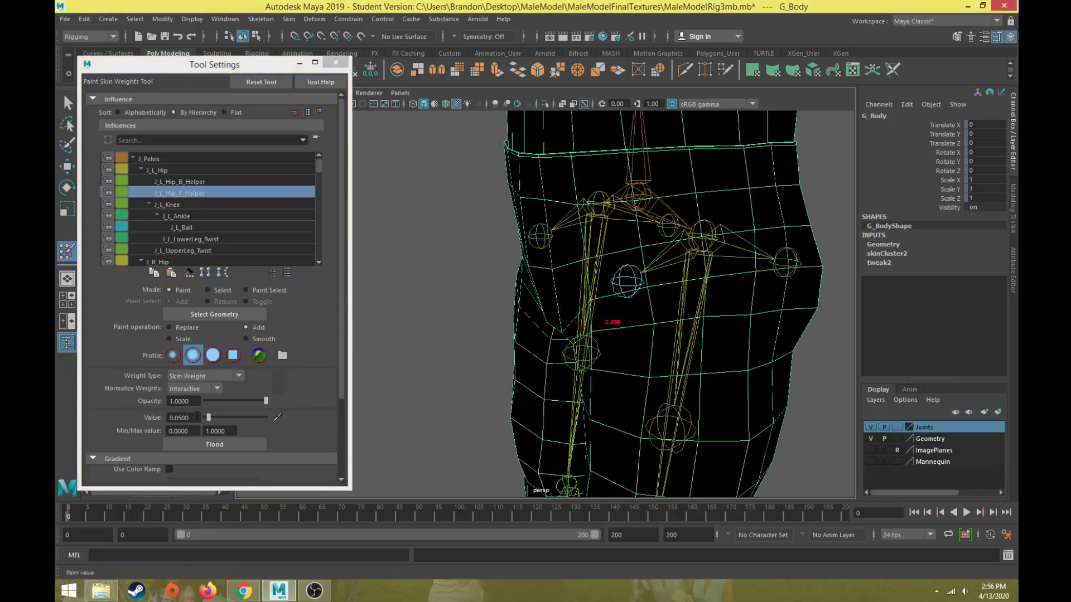
drag(197, 417, 111, 423)
text(.1)
key(Return)
scroll(578, 322, down, 3)
mouse_move(580, 321)
alt+mouse_down()
mouse_move(645, 306)
mouse_move(669, 330)
mouse_move(574, 358)
mouse_move(630, 368)
mouse_move(604, 370)
mouse_move(625, 312)
alt+mouse_up()
mouse_move(675, 267)
mouse_down()
mouse_move(677, 318)
mouse_move(626, 334)
mouse_move(572, 325)
mouse_move(557, 307)
mouse_move(610, 311)
mouse_up()
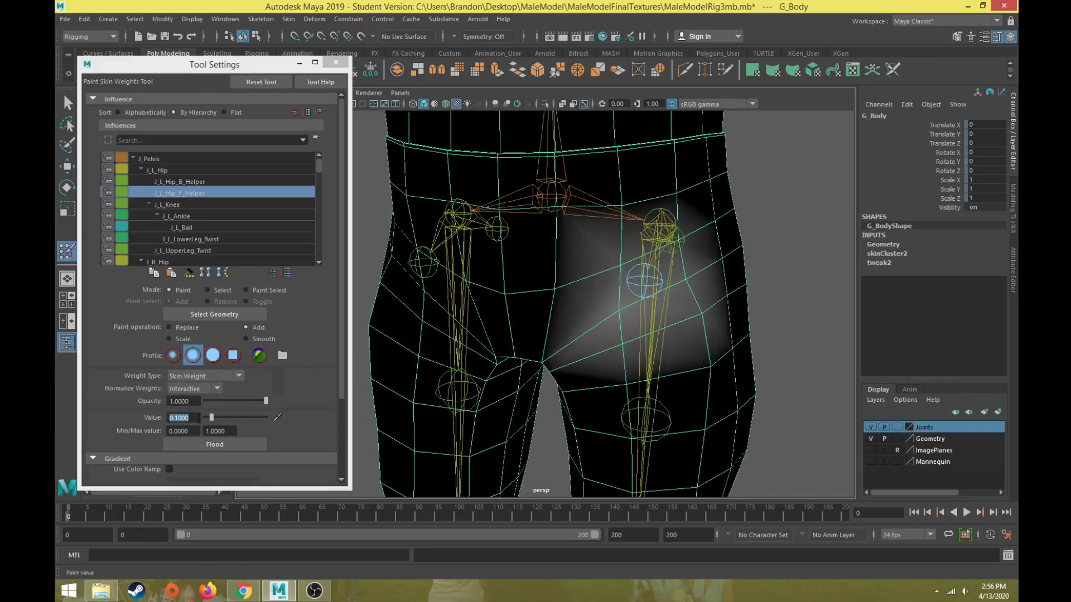
- Set the paint value to 0.05 and add lighter helper weight along the pelvis centerline, crotch and upper hip
drag(199, 419, 96, 403)
text(0.05)
key(Return)
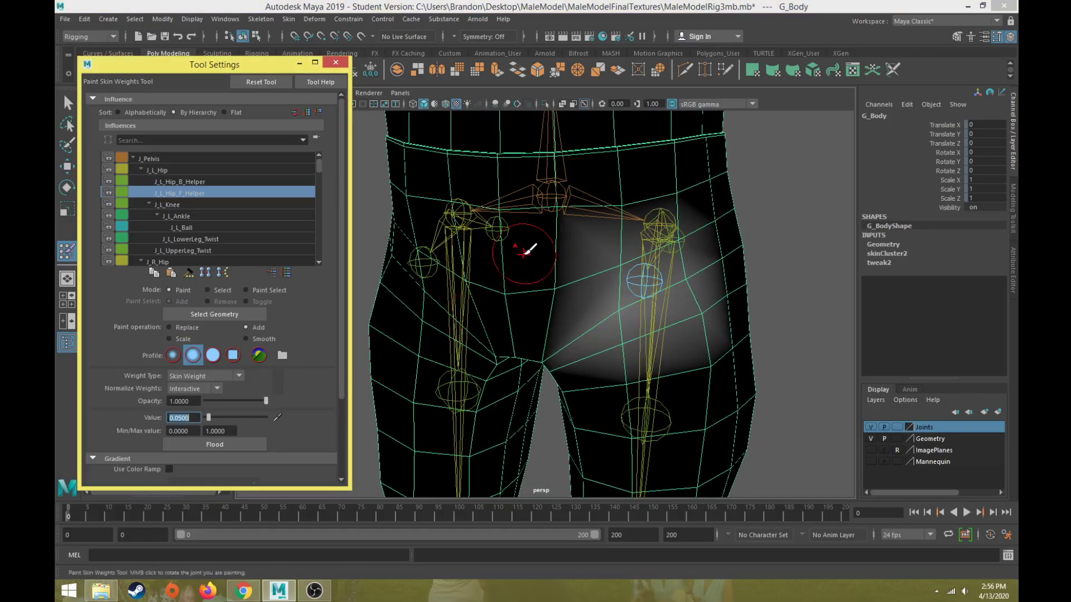
drag(555, 273, 562, 286)
drag(552, 352, 570, 357)
click(633, 203)
click(671, 202)
- Test the painted influence by moving J_L_Hip_F_Helper up and forward at frame 20, and undo the moves
mouse_move(660, 228)
alt+mouse_down()
mouse_move(614, 229)
mouse_move(694, 251)
mouse_move(692, 321)
alt+mouse_up()
scroll(608, 368, down, 2)
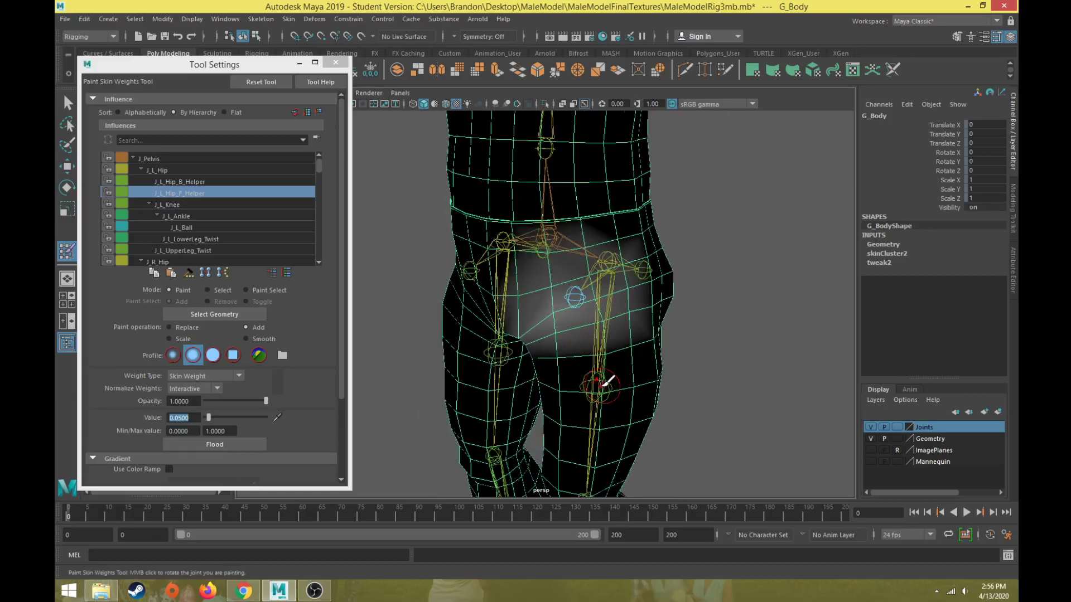
drag(70, 516, 146, 517)
key(w)
alt+drag(558, 346, 495, 267)
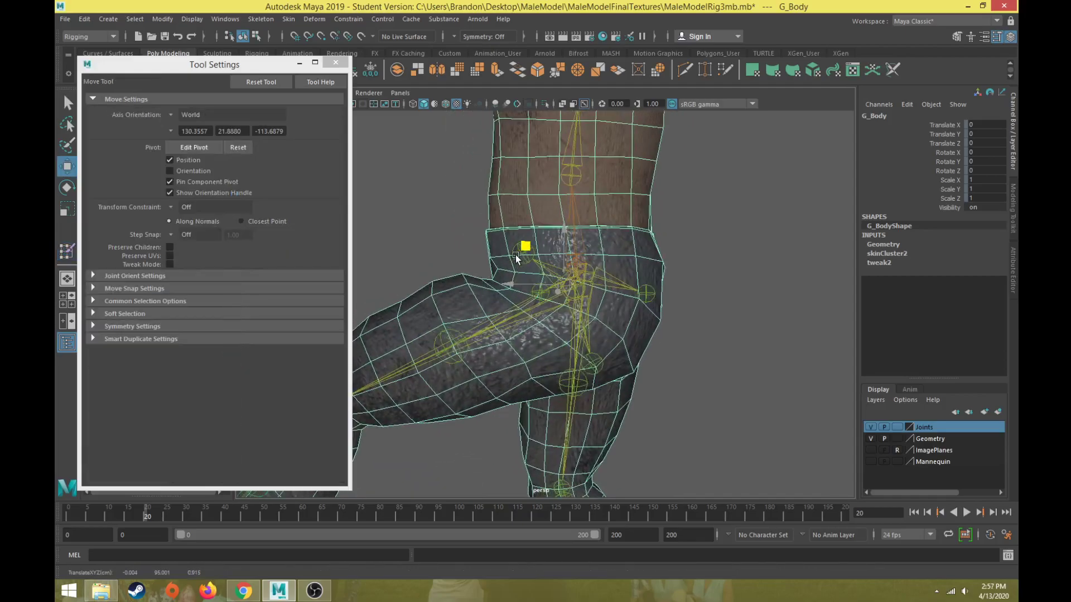
click(514, 256)
alt+right_drag(448, 236, 474, 255)
alt+middle_drag(474, 256, 488, 275)
drag(483, 200, 339, 64)
alt+right_drag(505, 212, 447, 246)
alt+drag(446, 245, 699, 254)
drag(690, 159, 661, 137)
alt+drag(616, 232, 425, 117)
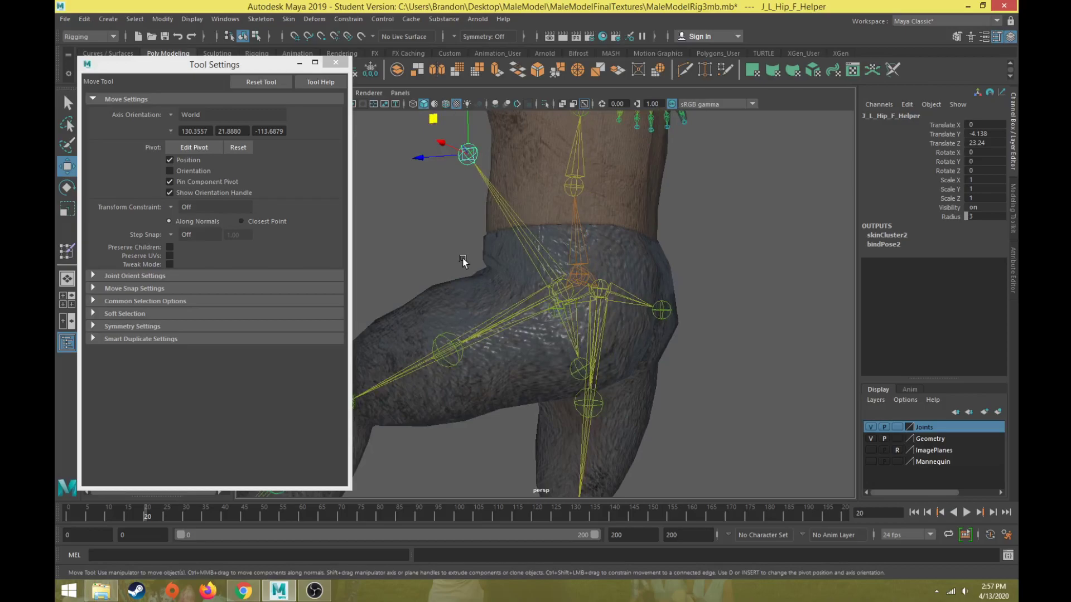
key(ctrl+z)
key(ctrl+z)
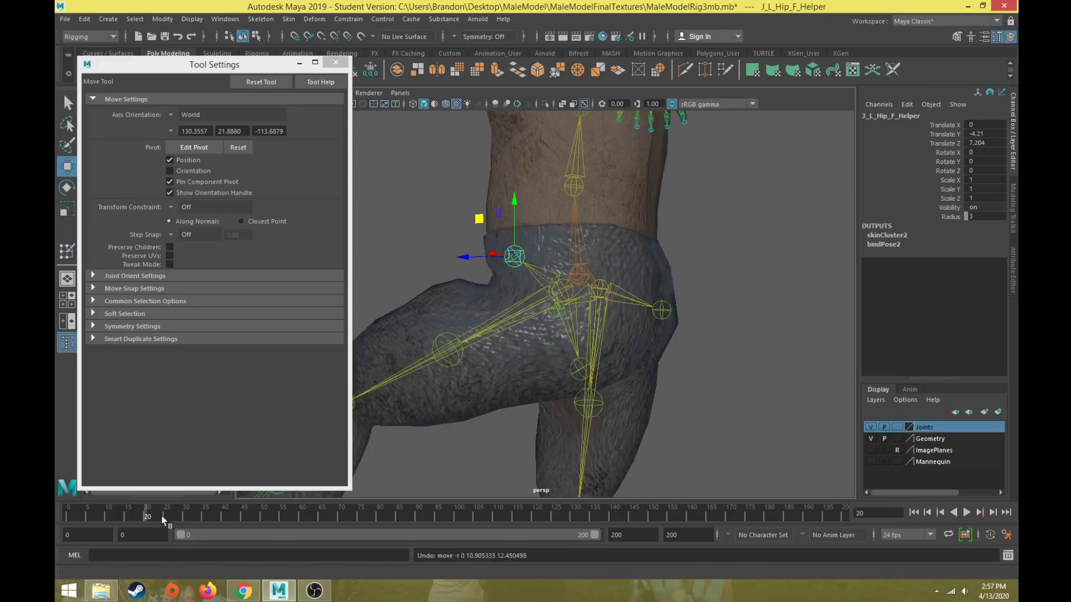
- Return to frame 0 and resume Paint Skin Weights on the body mesh with the front hip helper influence
drag(159, 517, 54, 513)
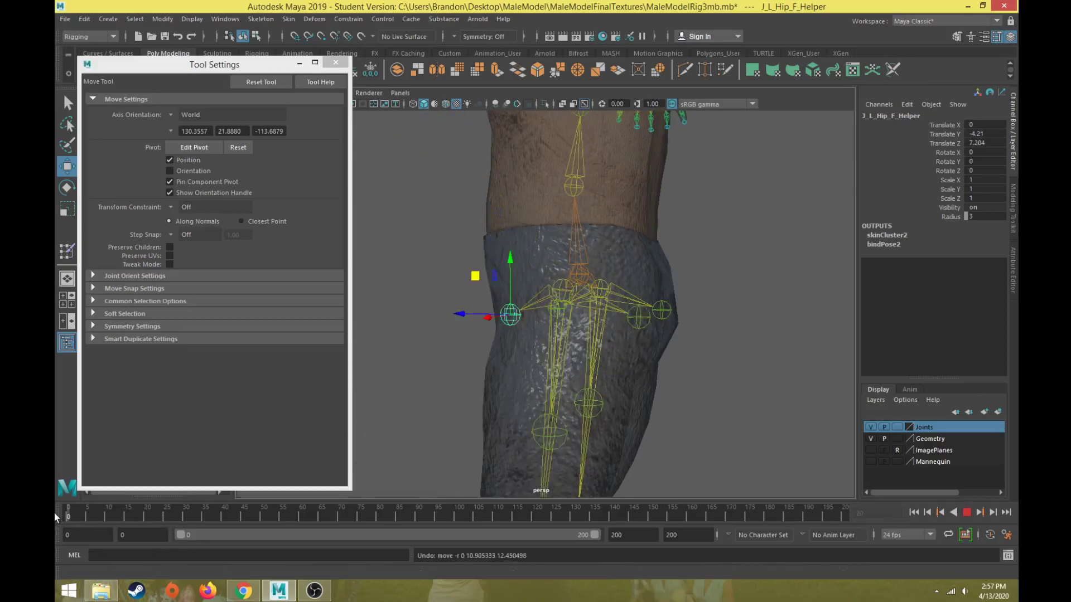
click(489, 245)
click(67, 251)
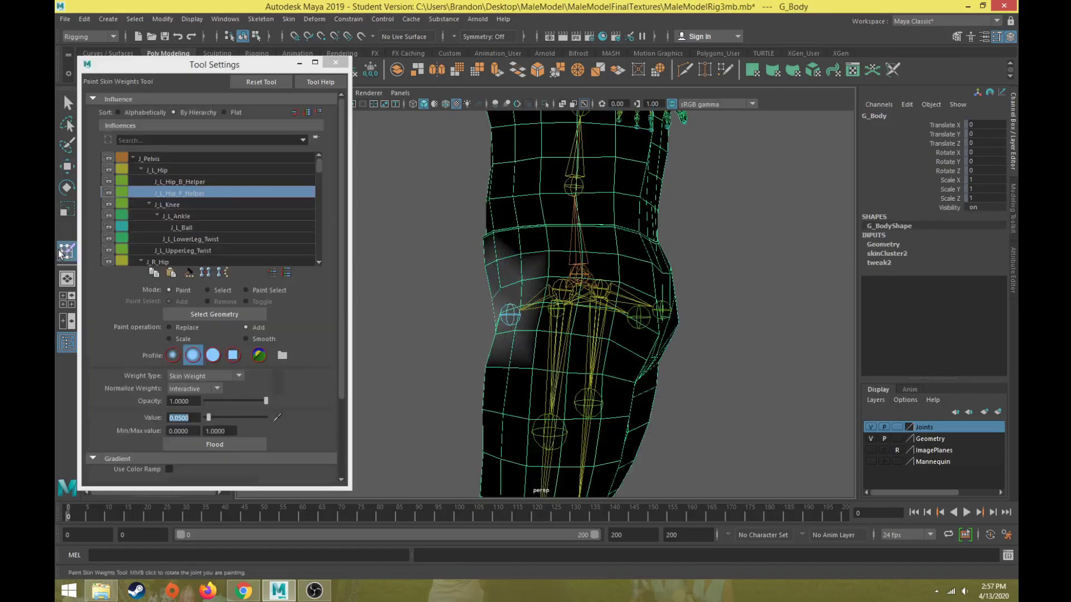
alt+drag(487, 290, 608, 327)
- Set the paint value to 0.1 and add stronger front helper weight across the left hip and upper thigh
double_click(192, 420)
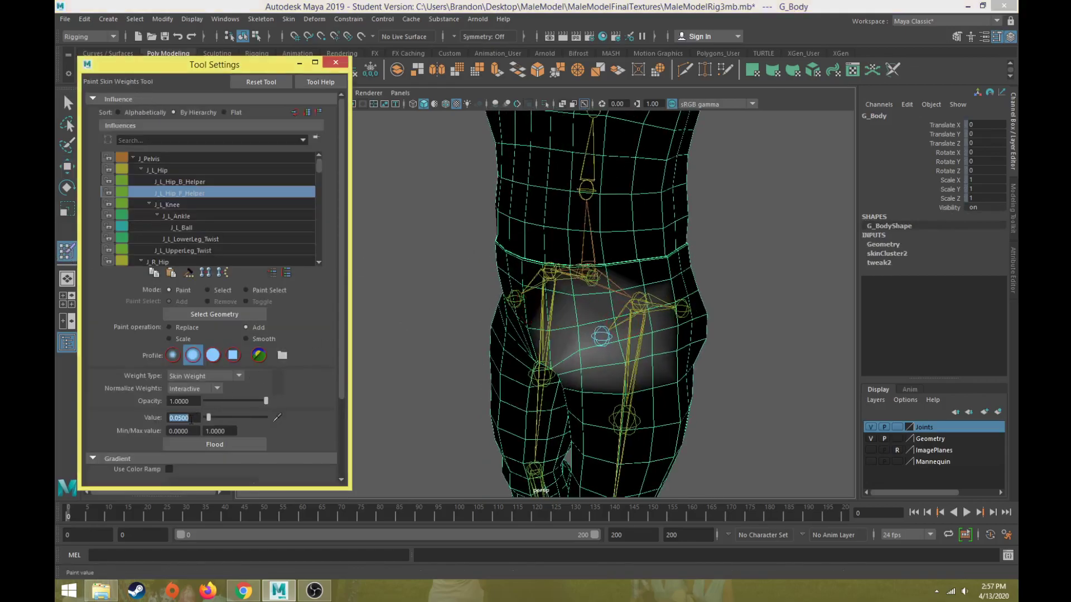
scroll(547, 389, up, 4)
alt+middle_drag(565, 387, 545, 341)
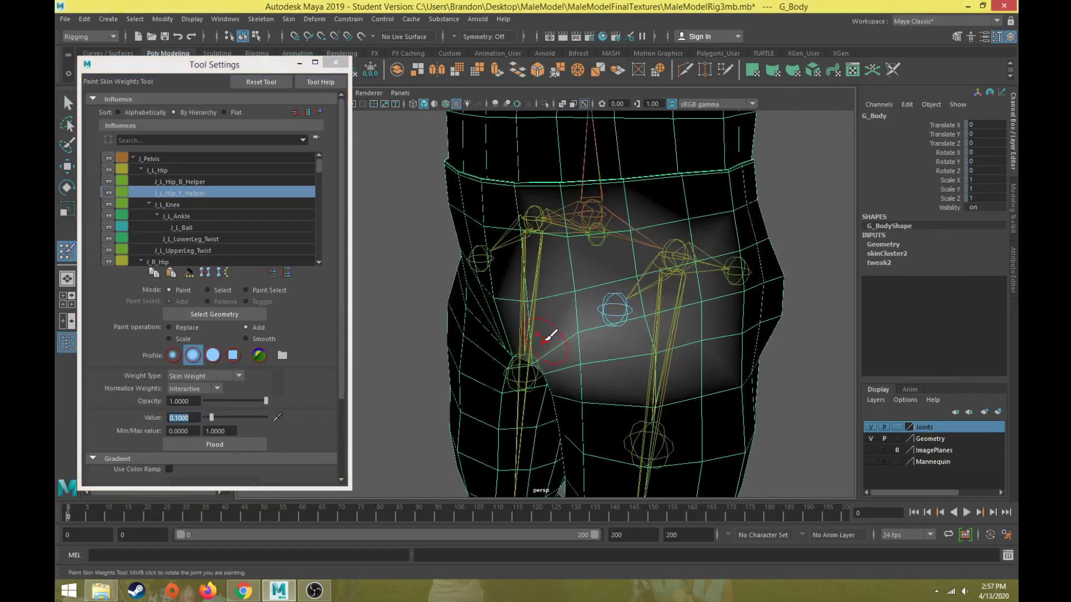
alt+drag(544, 341, 591, 330)
click(655, 296)
click(659, 319)
click(608, 320)
click(600, 315)
mouse_move(603, 318)
mouse_down()
mouse_move(642, 348)
mouse_move(674, 319)
mouse_move(660, 293)
mouse_move(612, 284)
mouse_move(662, 275)
mouse_move(636, 274)
mouse_up()
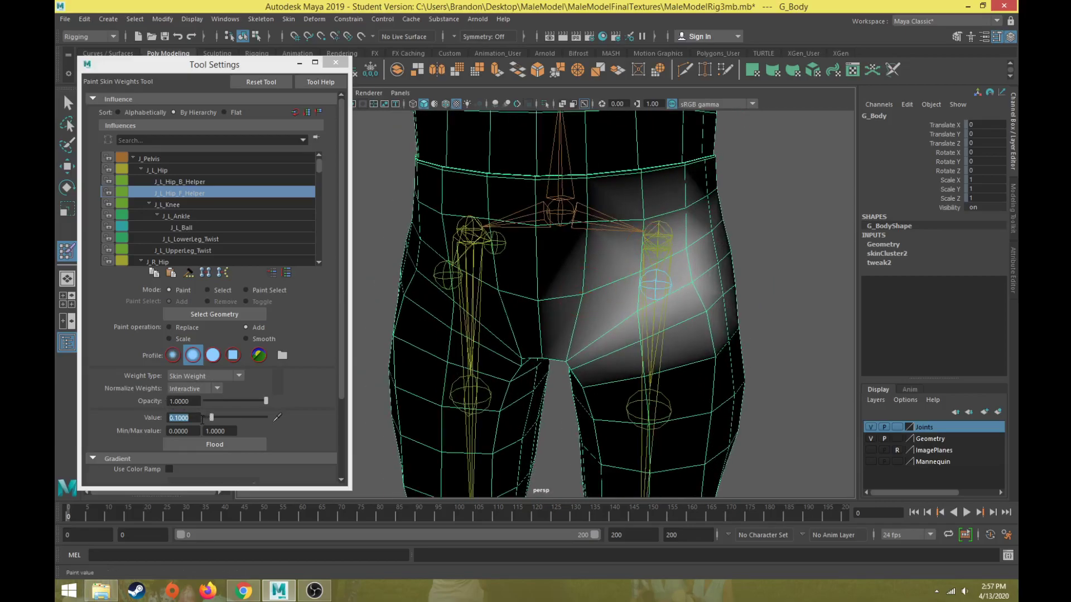
- Set the paint value to 0.05 and build up softer helper weight around the left hip and lower abdomen
drag(192, 418, 101, 418)
text(.05)
key(Return)
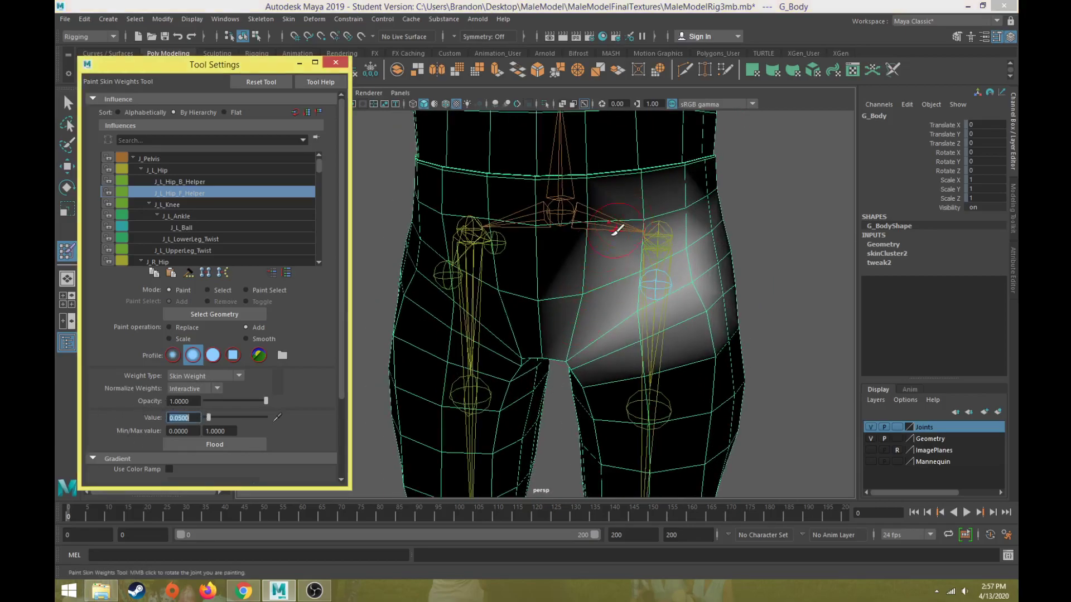
mouse_move(583, 298)
mouse_down()
mouse_move(580, 253)
mouse_move(687, 209)
mouse_move(686, 223)
mouse_move(718, 239)
mouse_move(698, 270)
mouse_up()
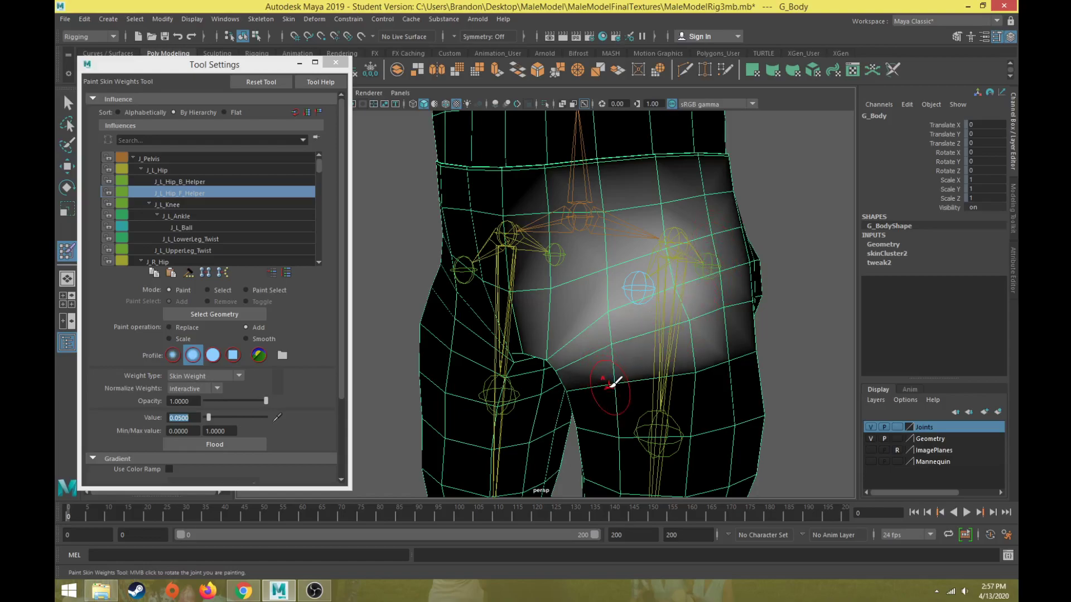
- Try moving the front hip helper at frame 20 to check the hip crease from several angles, and undo it
key(w)
mouse_move(135, 509)
mouse_down()
mouse_move(125, 518)
mouse_move(147, 519)
mouse_up()
alt+drag(541, 315, 485, 279)
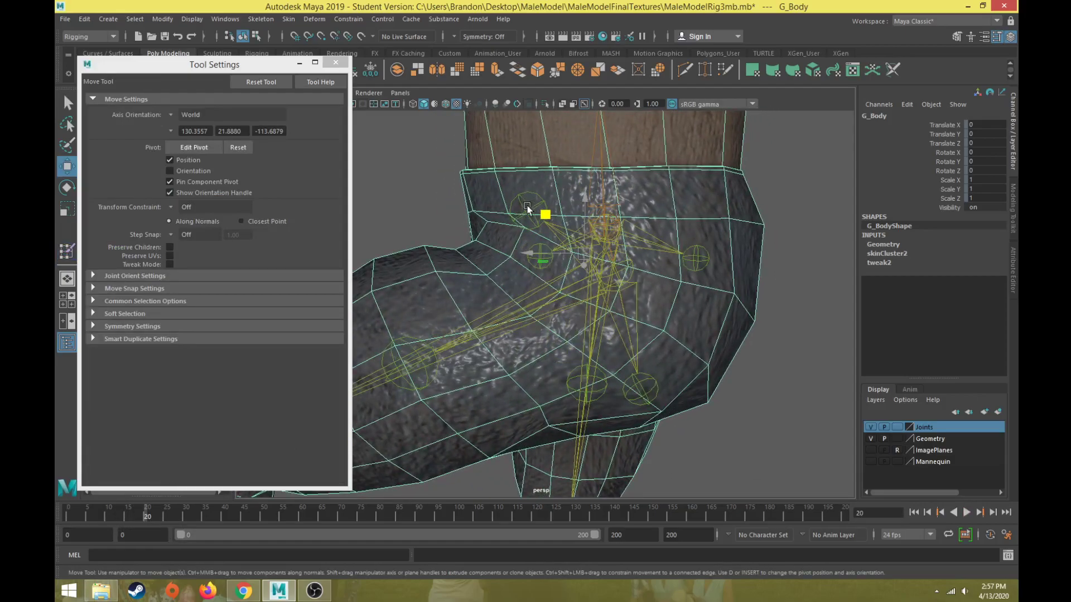
click(527, 208)
middle_drag(491, 173, 434, 215)
alt+drag(434, 215, 649, 180)
key(ctrl+z)
alt+drag(618, 308, 425, 317)
key(ctrl+z)
- Return to frame 0 and paint more J_L_Hip_F_Helper weight across the body mesh's left upper thigh at value 0.1
drag(178, 513, 55, 524)
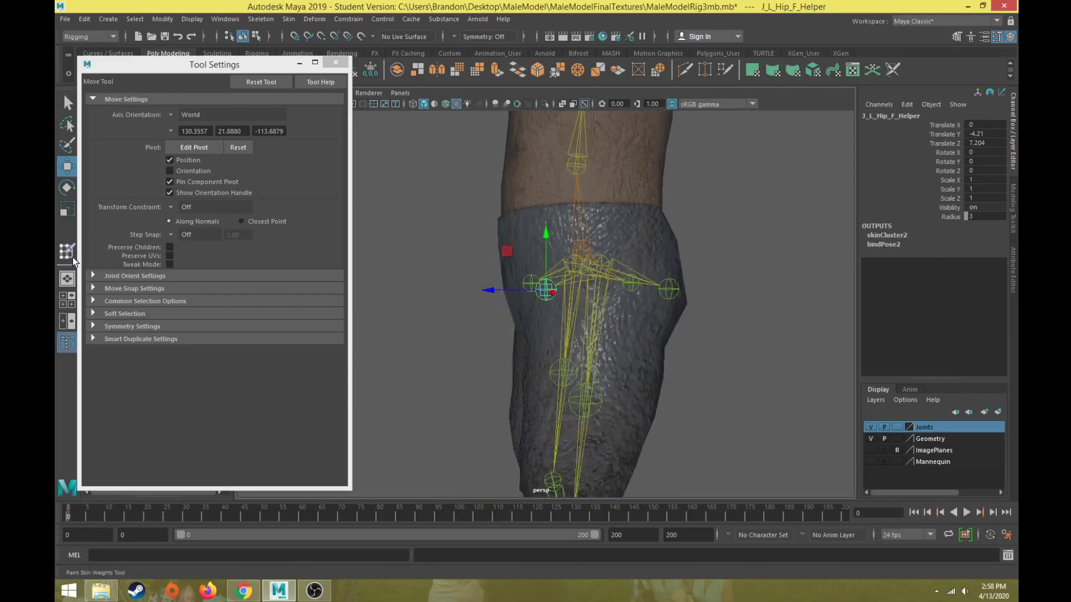
click(495, 195)
click(498, 195)
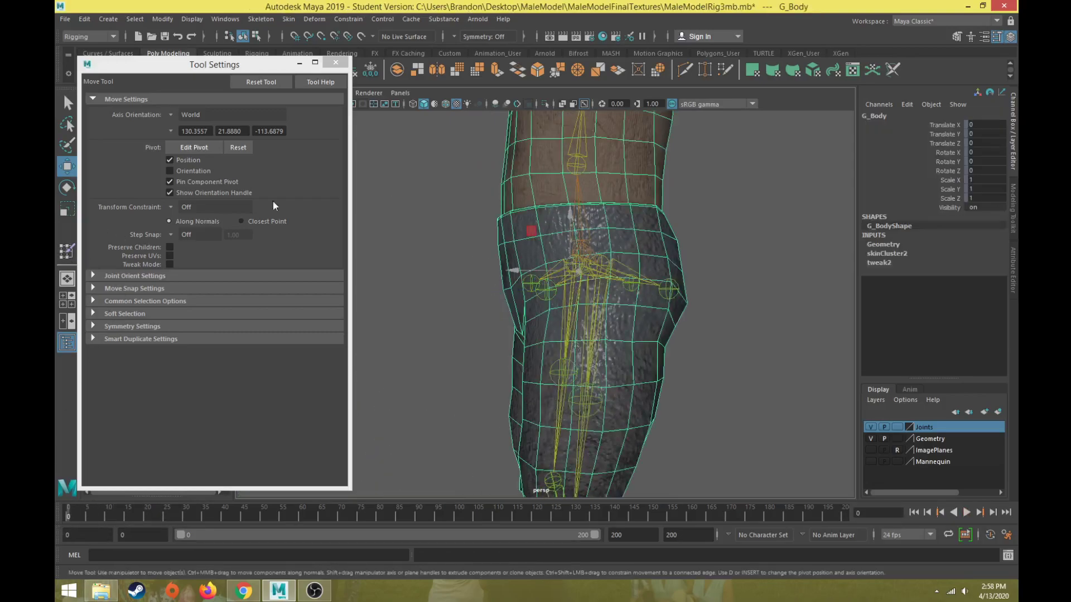
click(70, 257)
scroll(410, 300, up, 4)
mouse_move(413, 301)
alt+mouse_down()
mouse_move(488, 306)
mouse_move(477, 307)
alt+mouse_up()
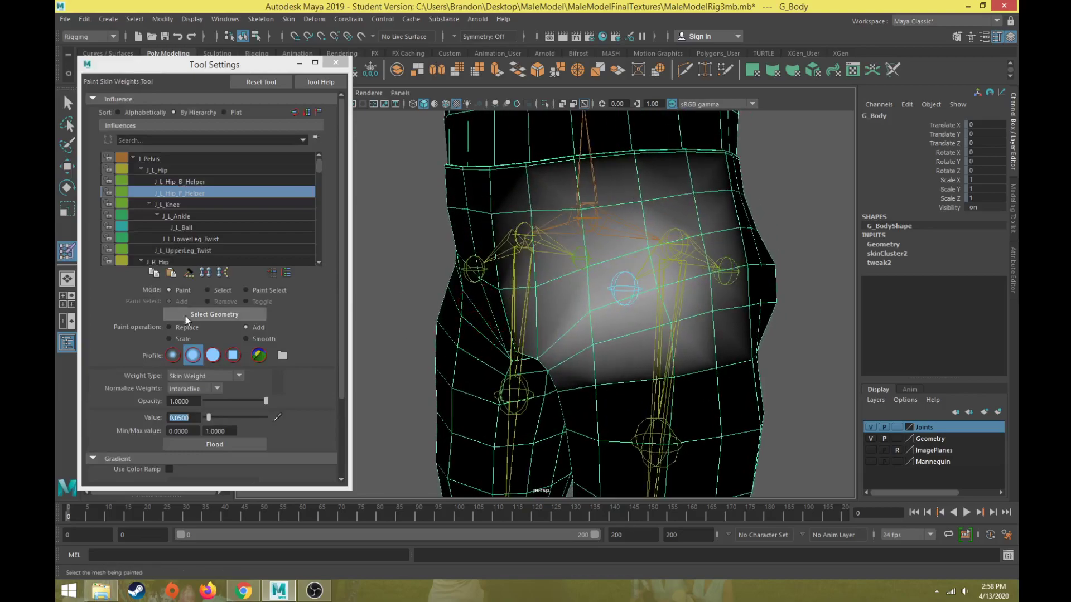
key(Return)
alt+drag(654, 326, 692, 306)
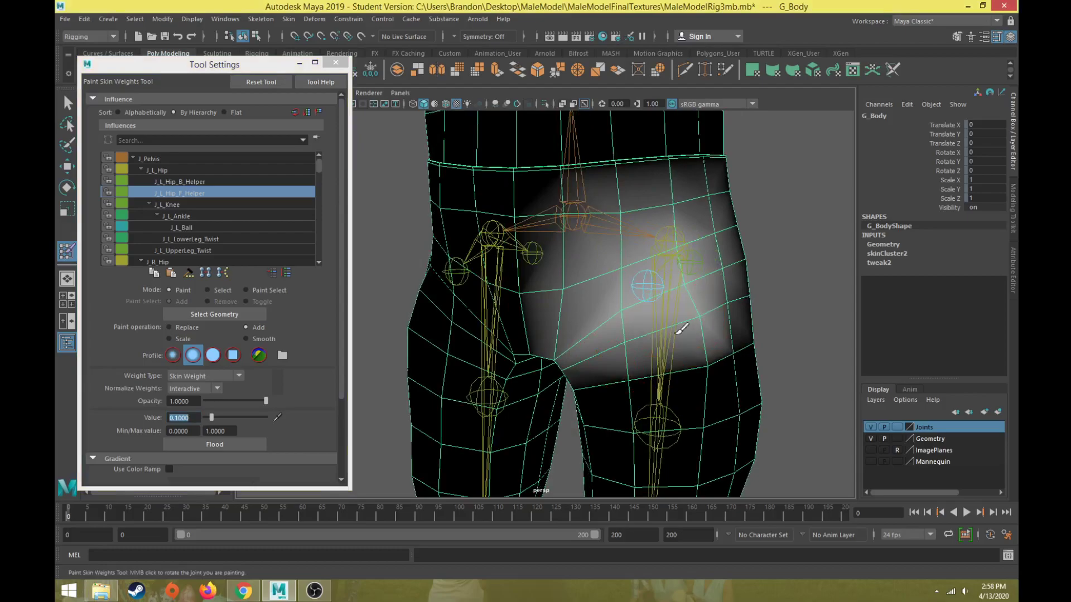
mouse_move(708, 360)
mouse_down()
mouse_move(609, 379)
mouse_move(658, 367)
mouse_move(619, 385)
mouse_move(591, 370)
mouse_move(594, 340)
mouse_move(574, 354)
mouse_move(590, 355)
mouse_up()
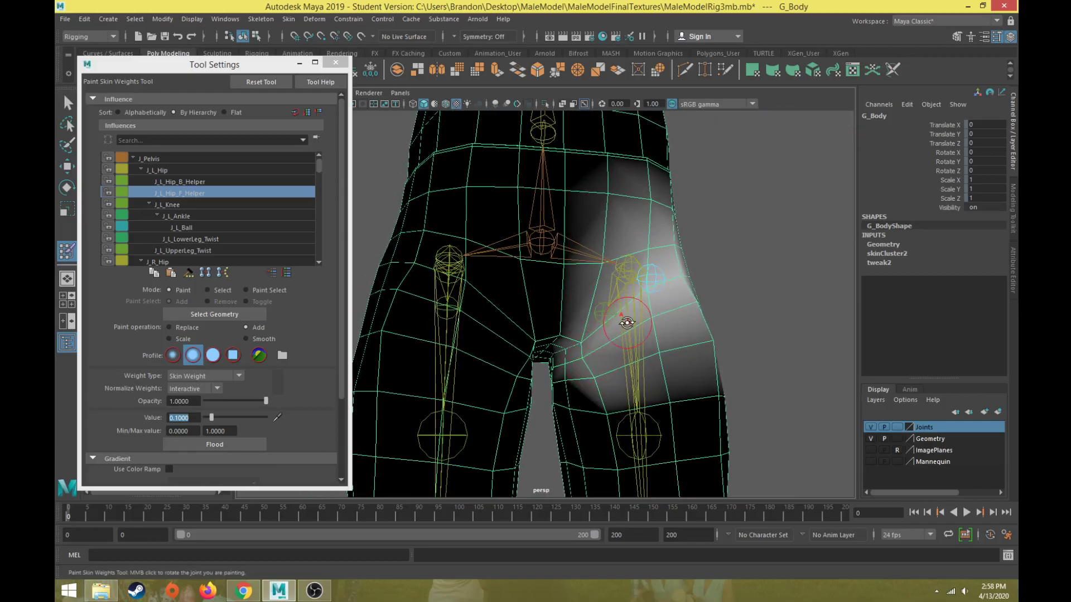
- Try moving the front hip helper in several directions at frame 20 to test the new weights, and undo it
alt+drag(632, 316, 601, 350)
alt+drag(704, 345, 698, 366)
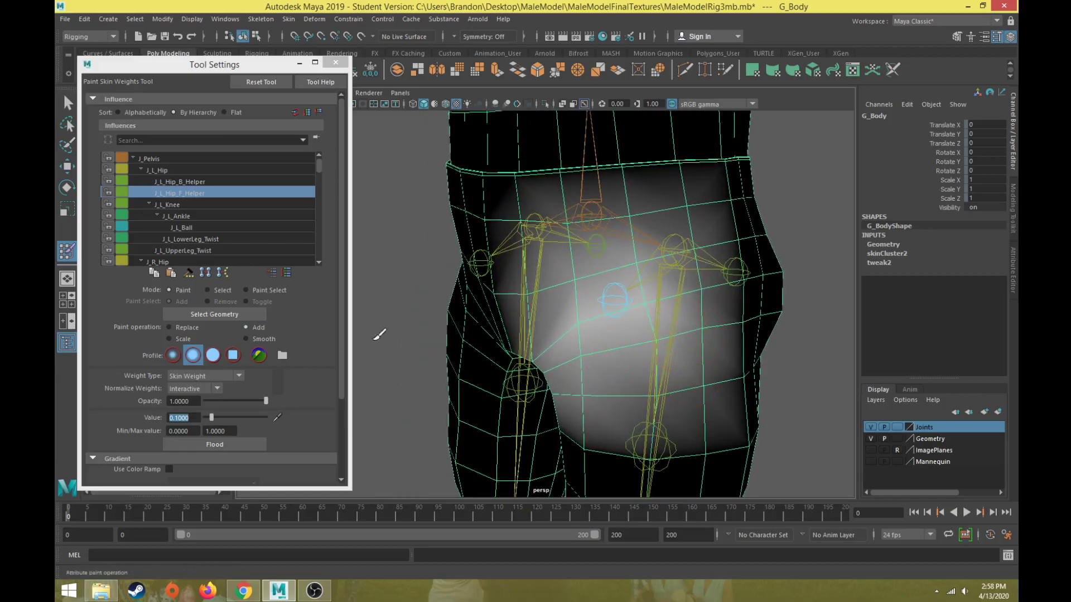
key(w)
drag(131, 518, 147, 516)
alt+drag(591, 334, 426, 285)
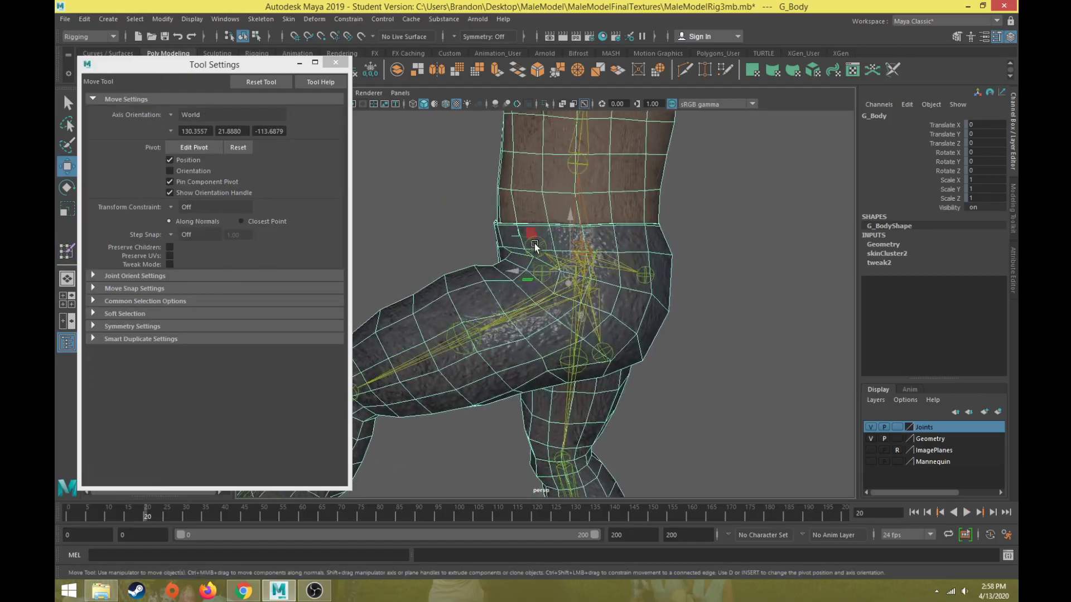
click(535, 247)
drag(498, 213, 598, 248)
drag(657, 207, 671, 269)
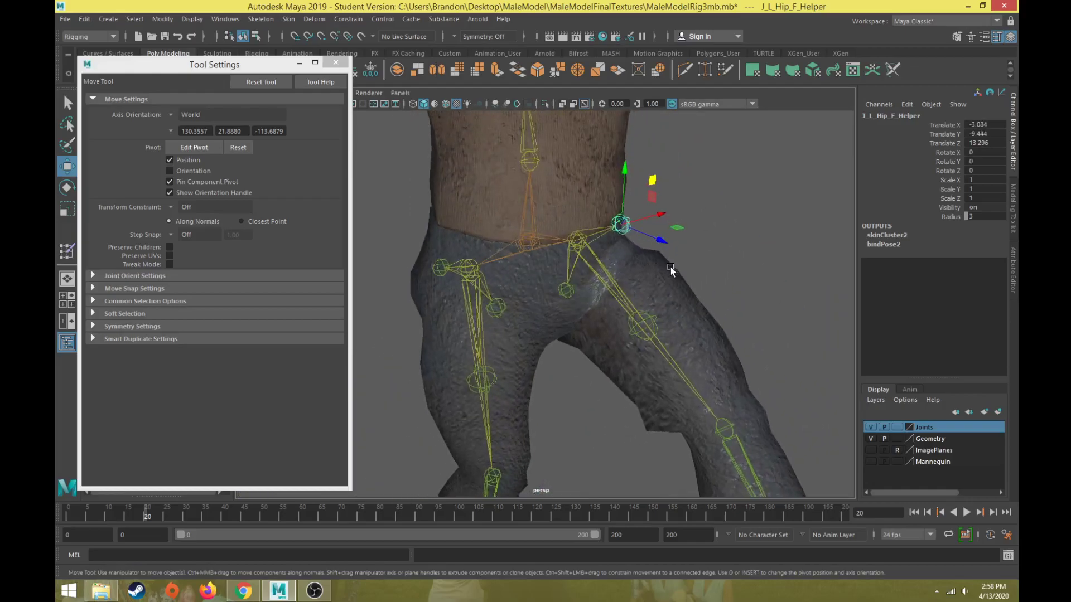
click(487, 213)
key(ctrl+z)
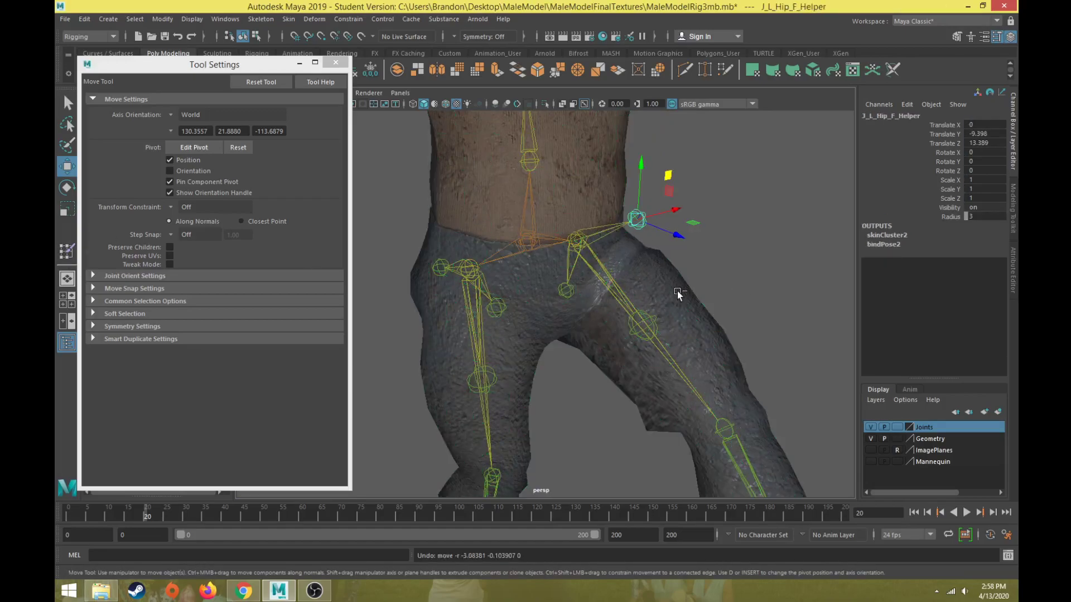
key(ctrl+z)
key(ctrl+z)
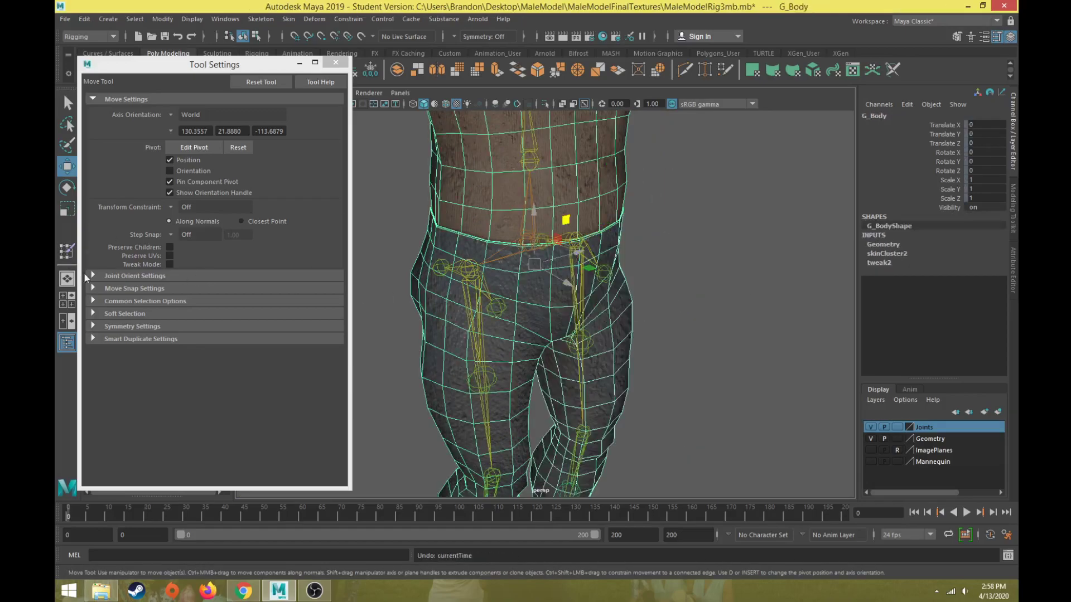
- Paint more J_L_Hip_F_Helper weight on the body mesh around the left hip and groin at frame 0, using value 0.1
click(66, 252)
alt+drag(594, 347, 570, 388)
mouse_move(593, 393)
mouse_down()
mouse_move(609, 395)
mouse_move(626, 376)
mouse_up()
mouse_move(641, 318)
mouse_down()
mouse_move(595, 364)
mouse_move(596, 396)
mouse_move(614, 373)
mouse_move(498, 412)
mouse_up()
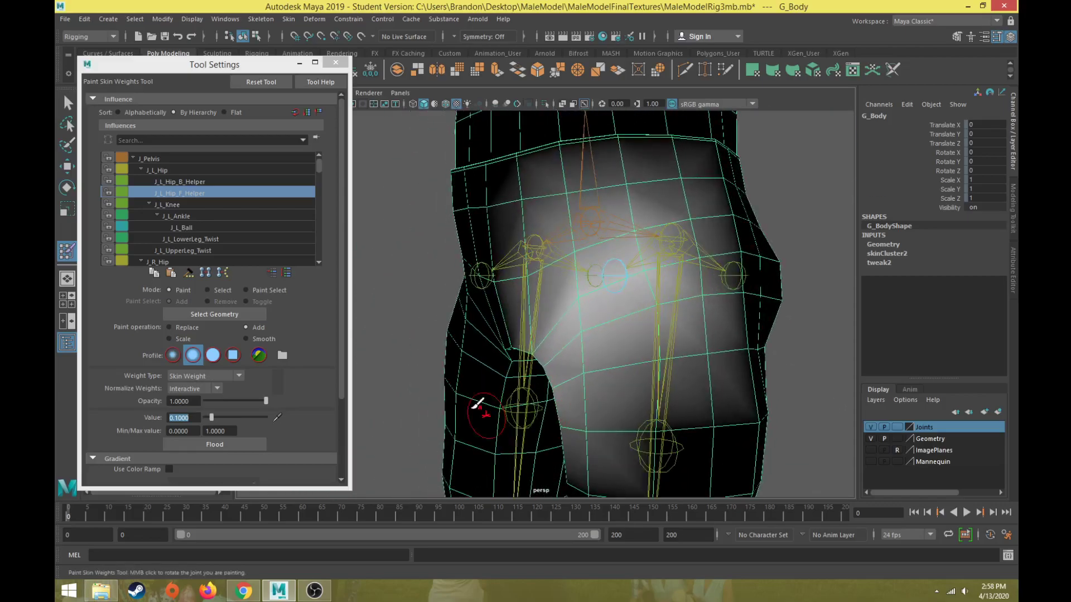
- Go to frame 20 and examine the bent left hip crease around the front helper joint
scroll(222, 455, down, 1)
drag(128, 518, 146, 519)
scroll(509, 283, down, 4)
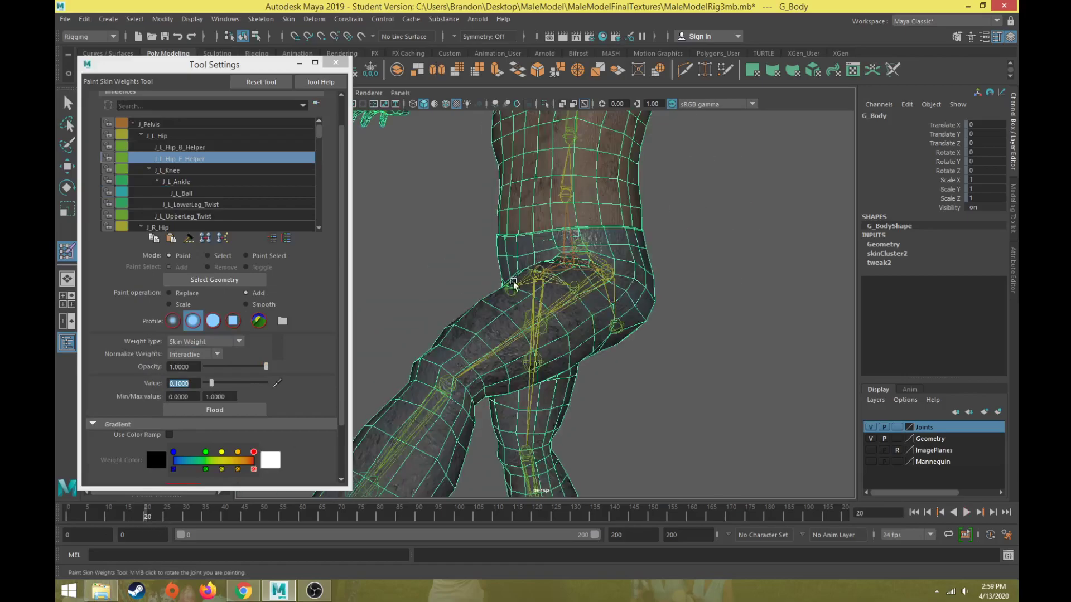
key(w)
click(543, 255)
scroll(504, 276, up, 4)
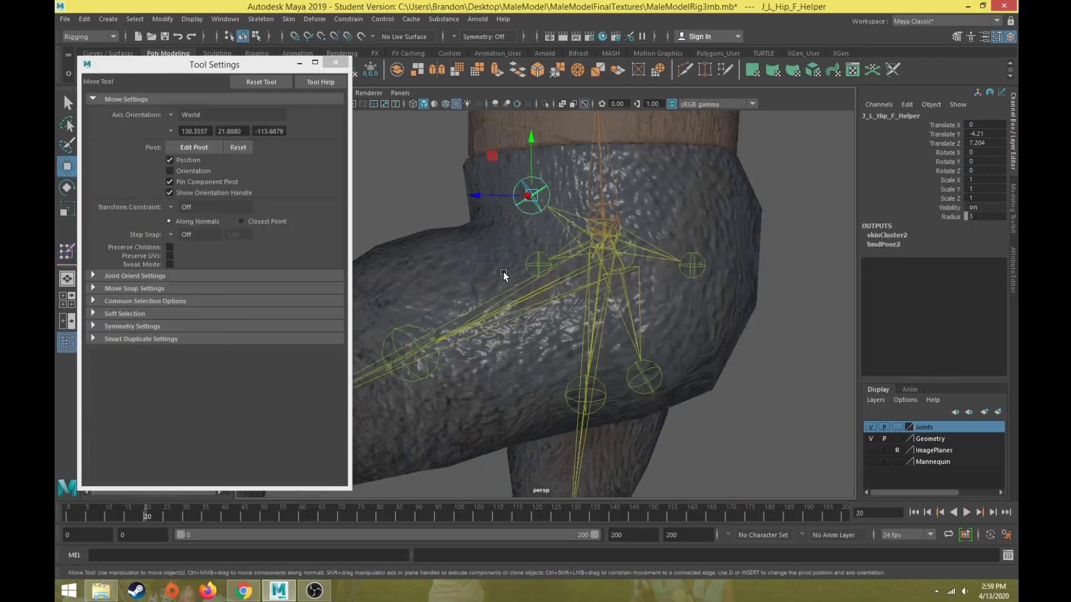
alt+middle_drag(504, 276, 532, 325)
alt+drag(499, 269, 486, 334)
click(451, 350)
key(y)
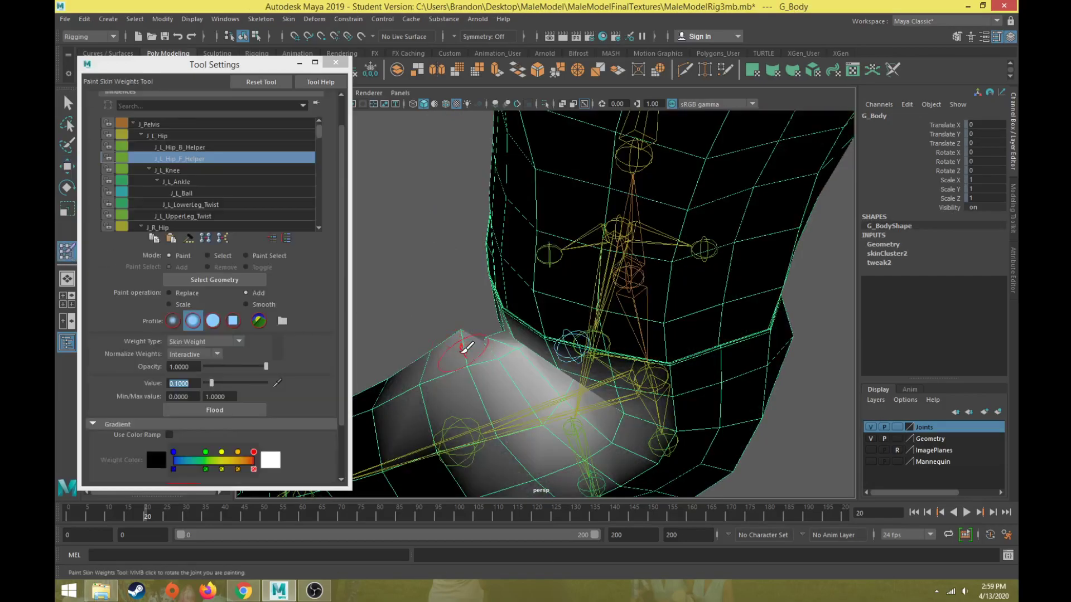
- Compare the J_L_Hip and J_L_Hip_F_Helper weights on the bent left hip
click(187, 136)
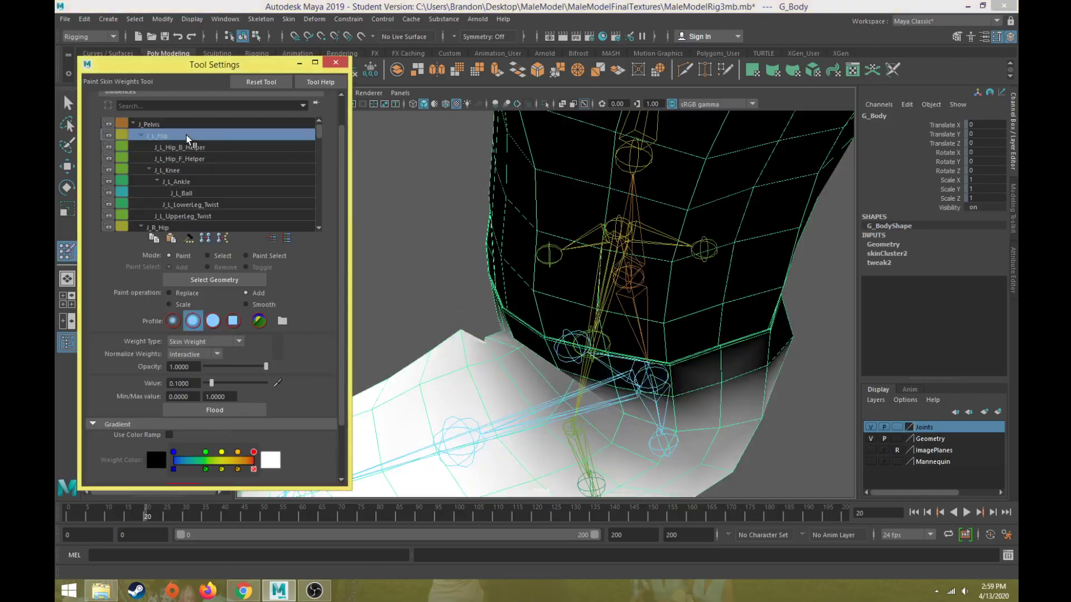
click(190, 158)
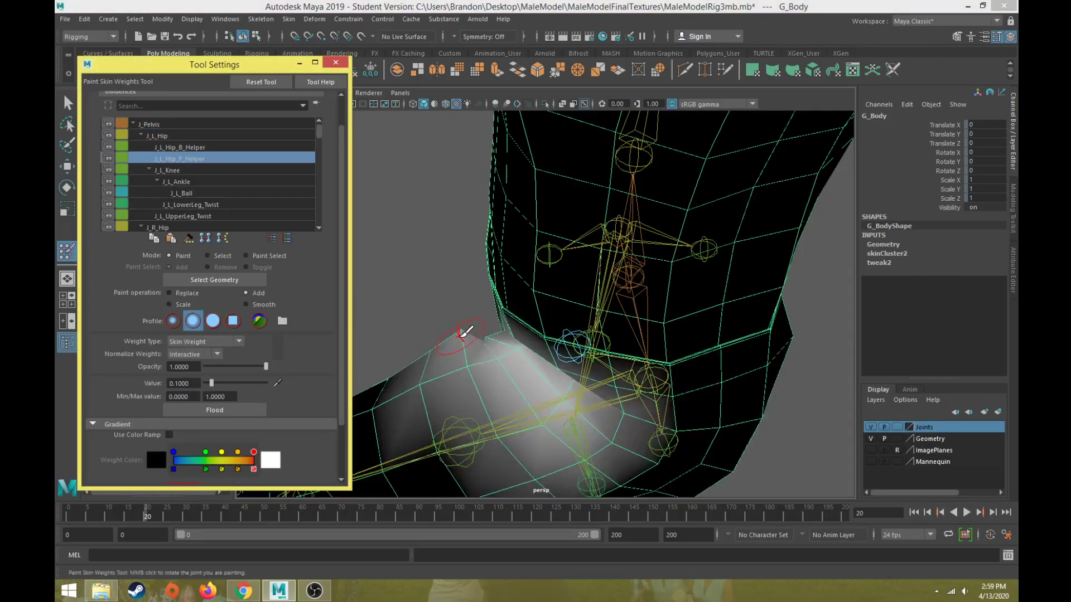
click(463, 332)
key(ctrl+z)
click(176, 136)
click(177, 136)
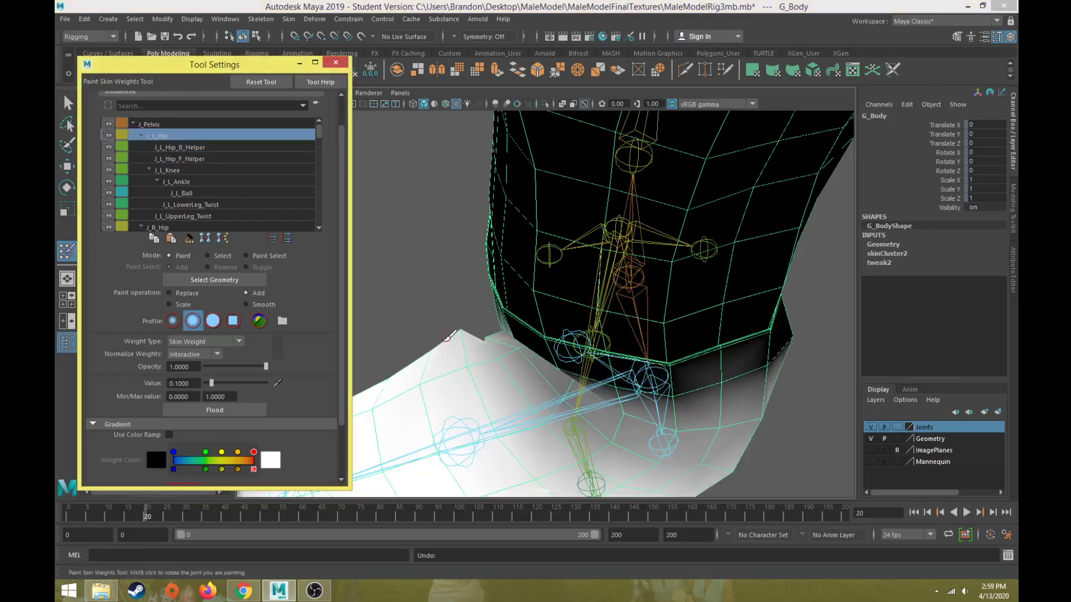
click(170, 159)
- Paint J_L_Hip_F_Helper weight into the bent left hip crease and toward the groin at value 0.1
alt+drag(438, 367, 474, 389)
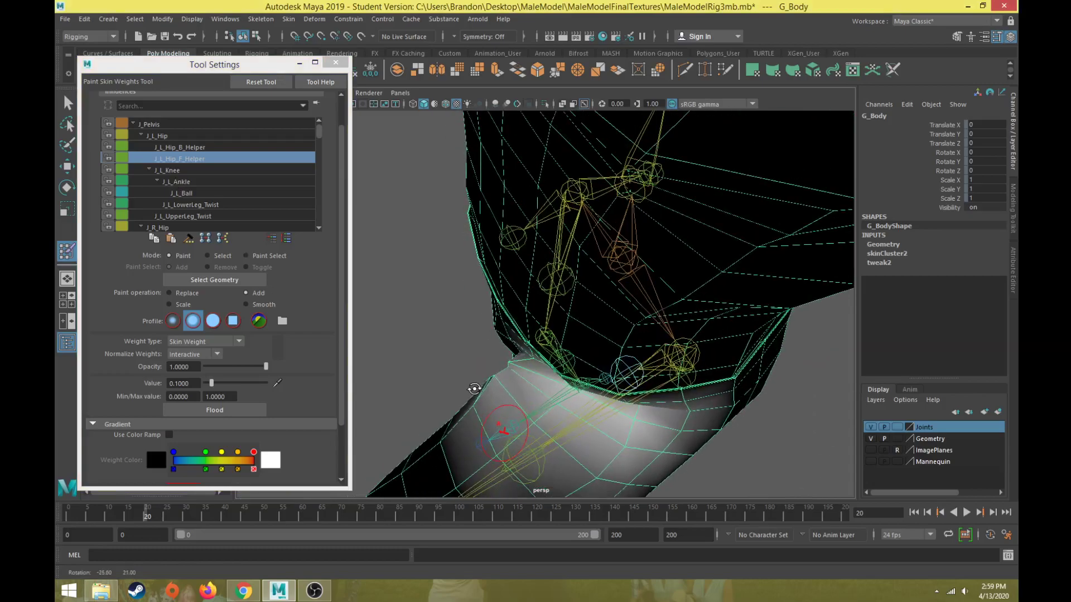
scroll(482, 386, up, 3)
scroll(482, 386, up, 2)
alt+middle_drag(482, 386, 519, 310)
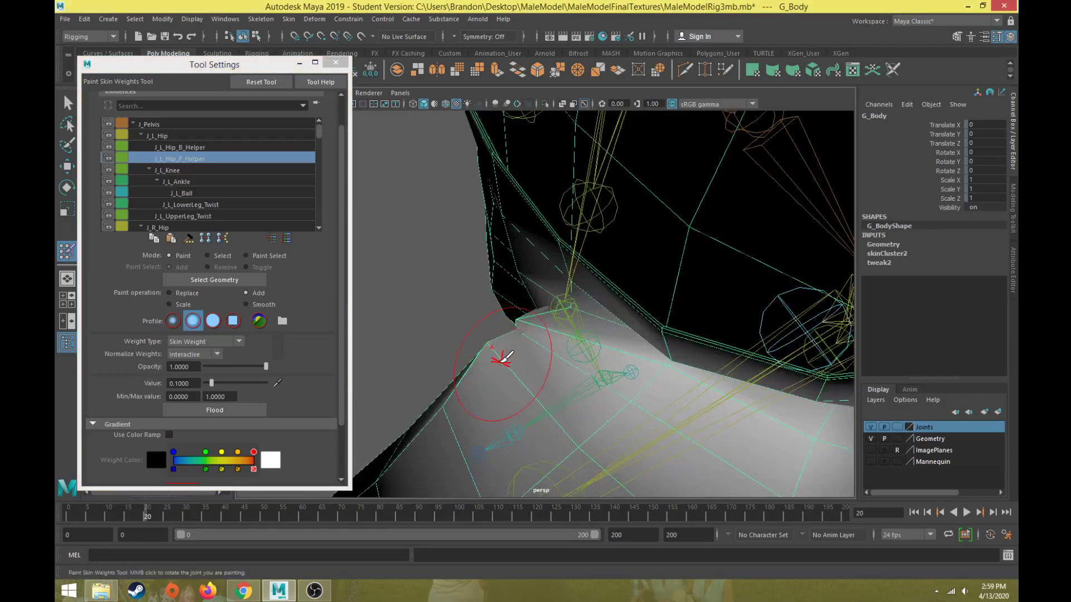
mouse_move(526, 336)
mouse_down()
mouse_move(614, 297)
mouse_move(642, 245)
mouse_move(710, 280)
mouse_move(708, 298)
mouse_move(667, 231)
mouse_move(616, 275)
mouse_move(593, 322)
mouse_move(534, 293)
mouse_move(614, 242)
mouse_move(574, 251)
mouse_move(643, 262)
mouse_move(617, 293)
mouse_move(530, 299)
mouse_move(564, 265)
mouse_move(677, 249)
mouse_move(617, 230)
mouse_move(638, 229)
mouse_move(627, 318)
mouse_move(558, 337)
mouse_up()
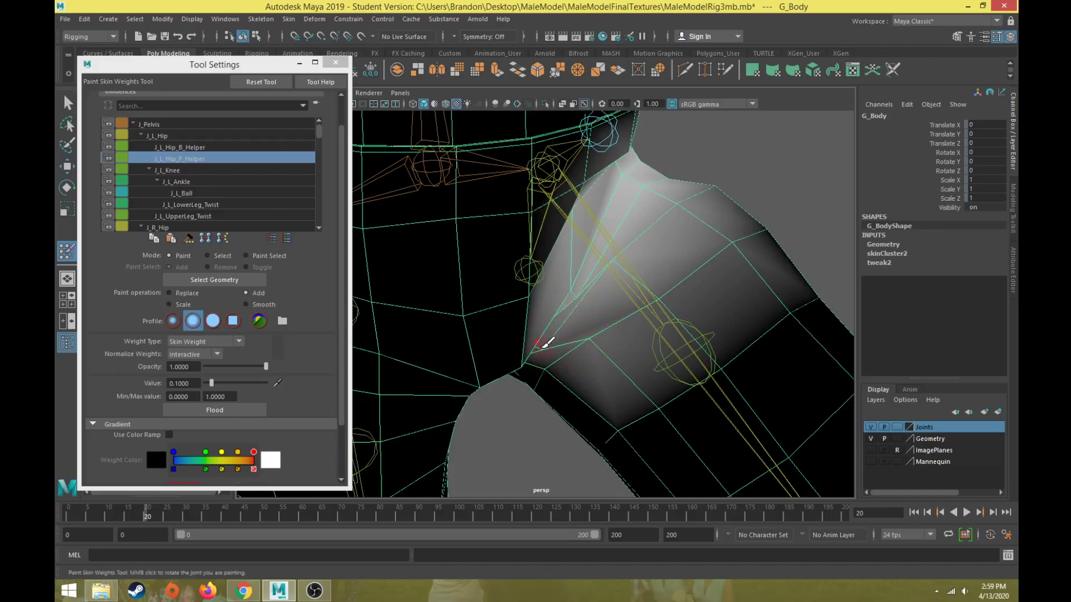
- Choose J_L_Hip_B_Helper as the painted influence and review the leg pose at frames 0 and 32
alt+drag(560, 326, 453, 283)
click(217, 148)
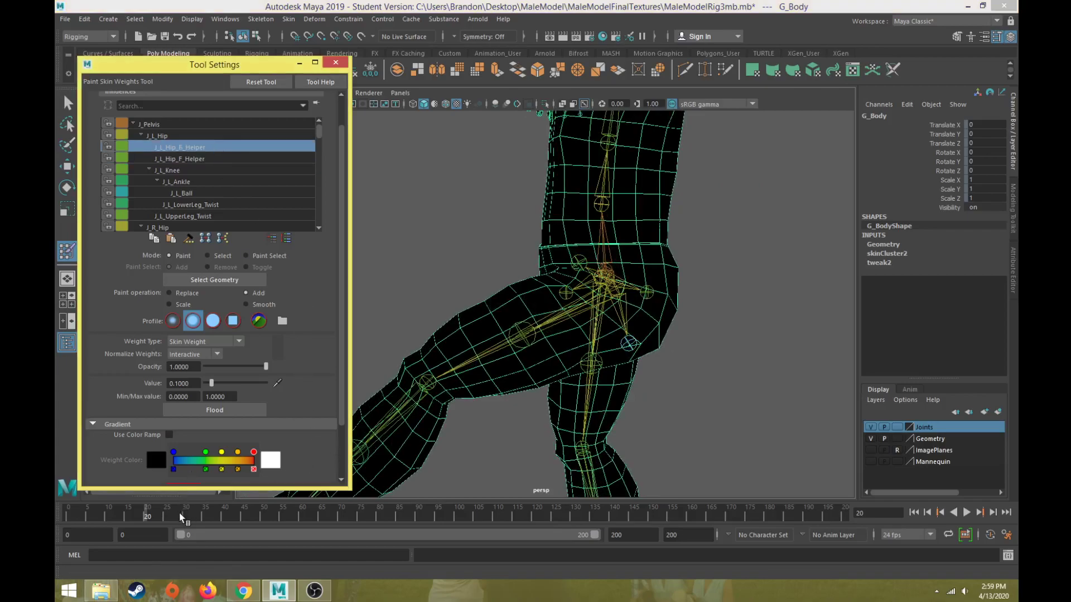
drag(209, 514, 54, 517)
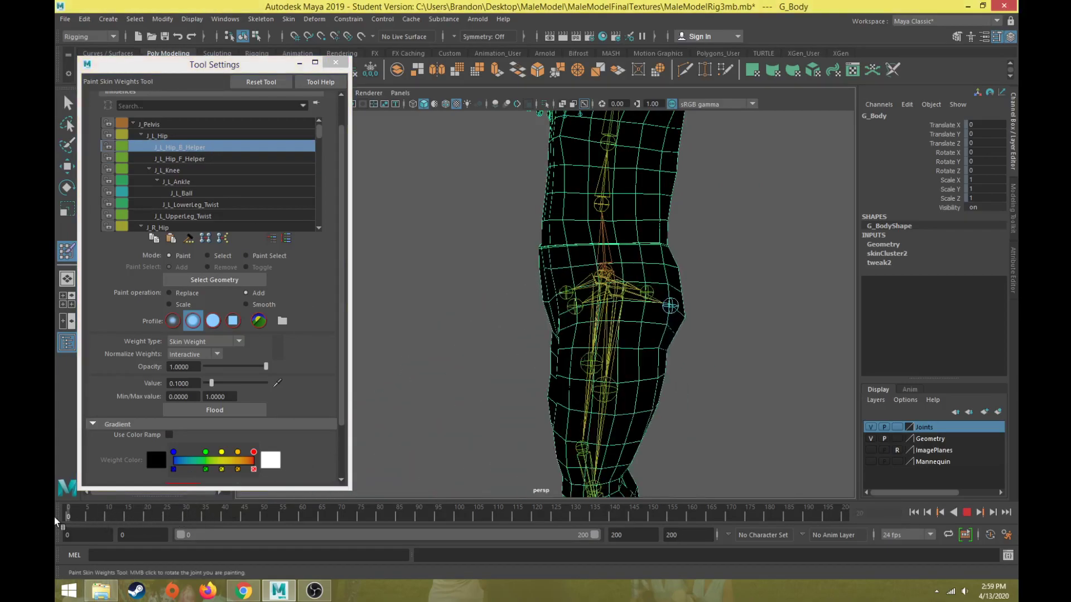
alt+drag(590, 289, 535, 299)
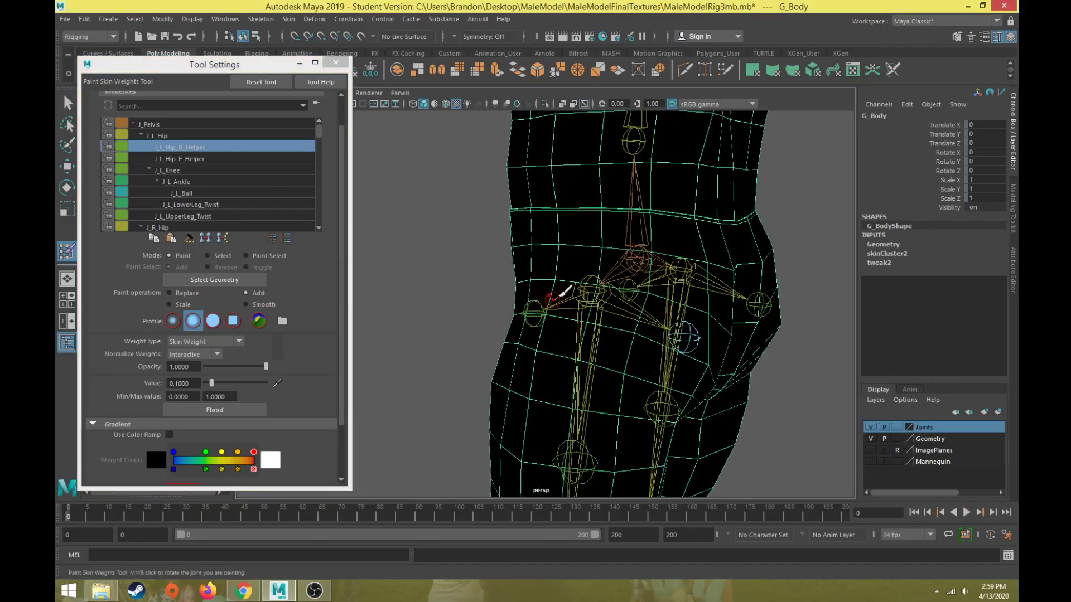
mouse_move(189, 524)
mouse_down()
mouse_move(217, 523)
mouse_move(116, 534)
mouse_move(225, 526)
mouse_move(193, 523)
mouse_up()
scroll(588, 382, down, 4)
alt+drag(588, 382, 454, 383)
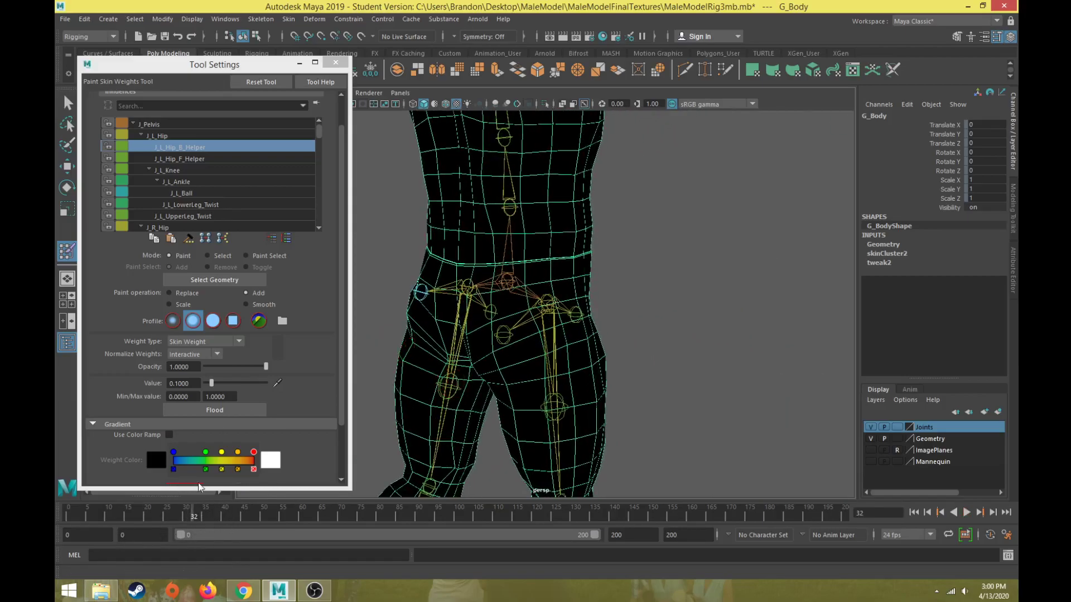
- Return to frame 0 and paint J_L_Hip_B_Helper weight over the left buttock at value 0.1
drag(198, 514, 55, 521)
mouse_move(532, 313)
alt+mouse_down()
mouse_move(572, 338)
mouse_move(549, 308)
mouse_move(528, 311)
mouse_move(530, 284)
mouse_move(494, 276)
mouse_move(580, 291)
mouse_move(569, 319)
mouse_move(440, 268)
mouse_move(447, 219)
mouse_move(445, 281)
alt+mouse_up()
mouse_move(483, 327)
mouse_down()
mouse_move(426, 294)
mouse_move(506, 311)
mouse_move(605, 358)
mouse_move(680, 331)
mouse_up()
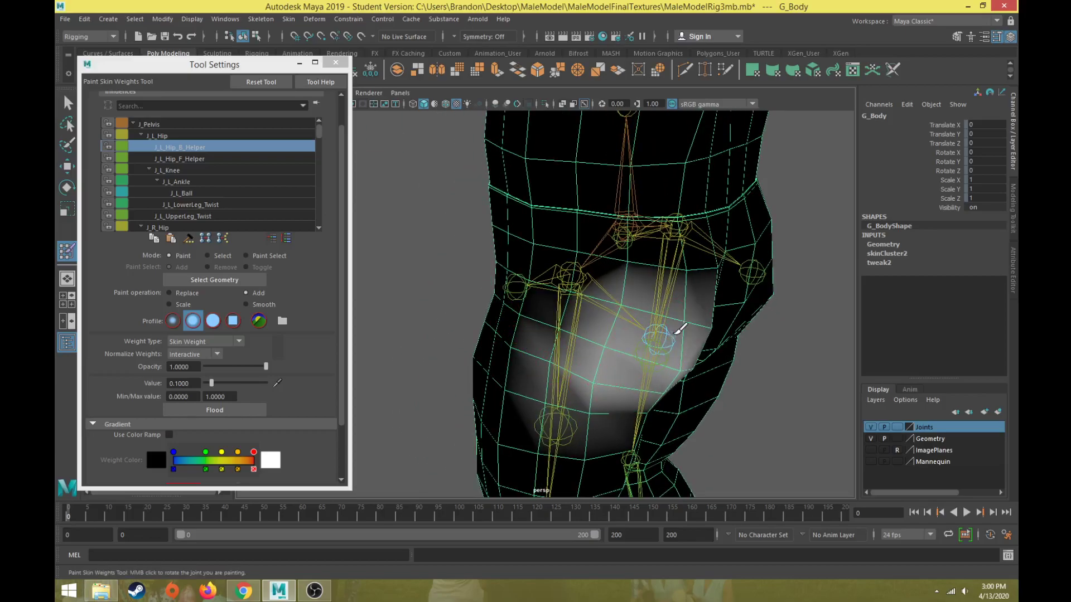
drag(623, 356, 605, 342)
mouse_move(605, 342)
alt+mouse_down()
mouse_move(587, 353)
mouse_move(529, 265)
alt+mouse_up()
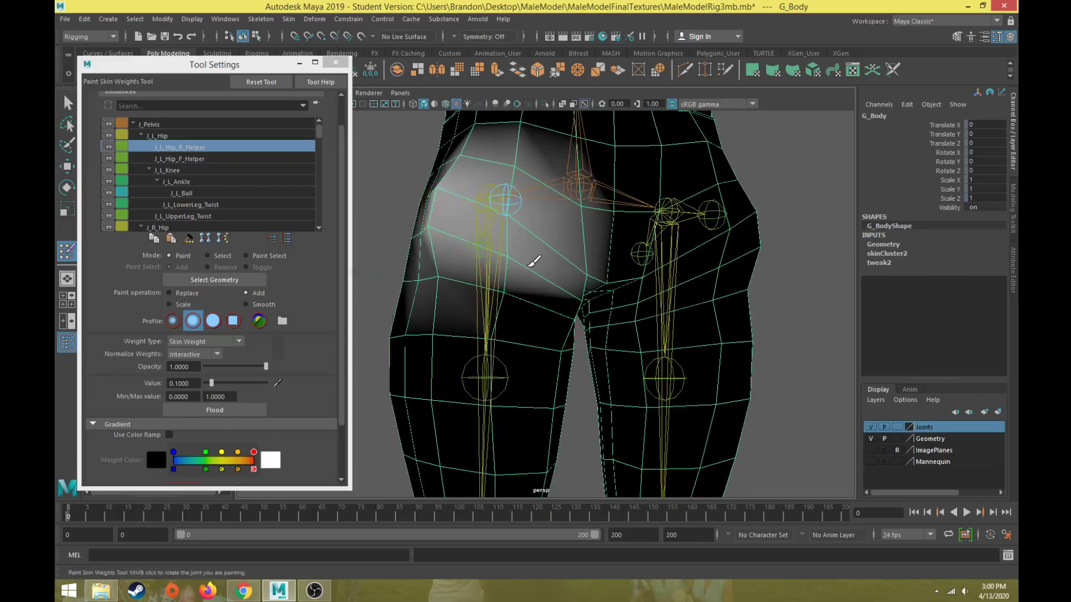
- Set the paint value to 0.05 and build up softer back helper weight around the left buttock's edges
click(184, 383)
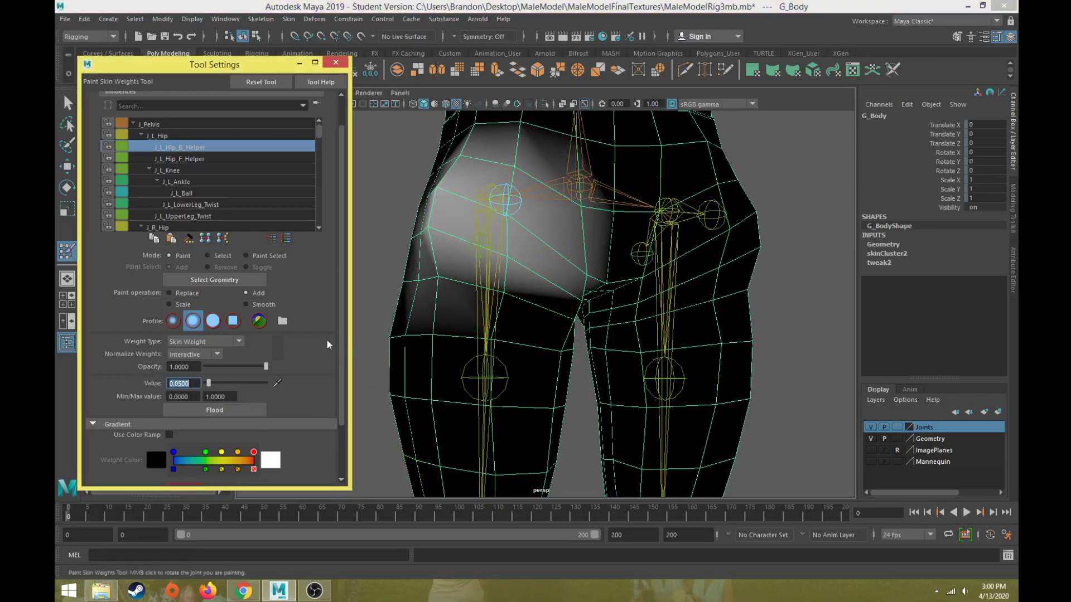
mouse_move(502, 294)
mouse_down()
mouse_move(561, 313)
mouse_move(505, 308)
mouse_move(456, 276)
mouse_up()
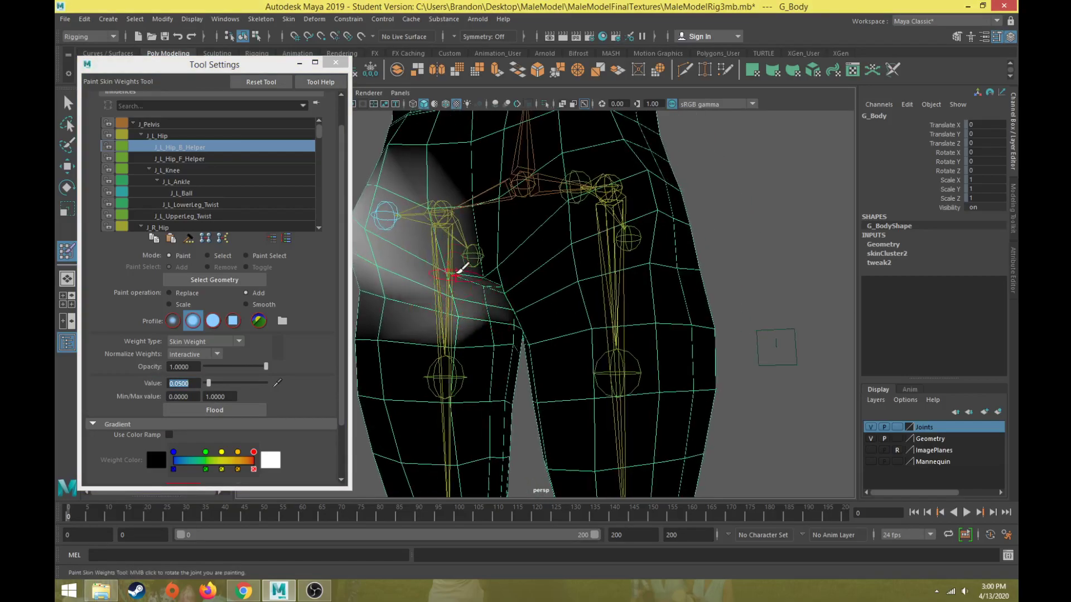
click(470, 207)
mouse_move(443, 213)
alt+mouse_down()
mouse_move(505, 242)
mouse_move(525, 239)
alt+mouse_up()
mouse_move(572, 274)
mouse_down()
mouse_move(485, 247)
mouse_move(459, 279)
mouse_move(455, 346)
mouse_up()
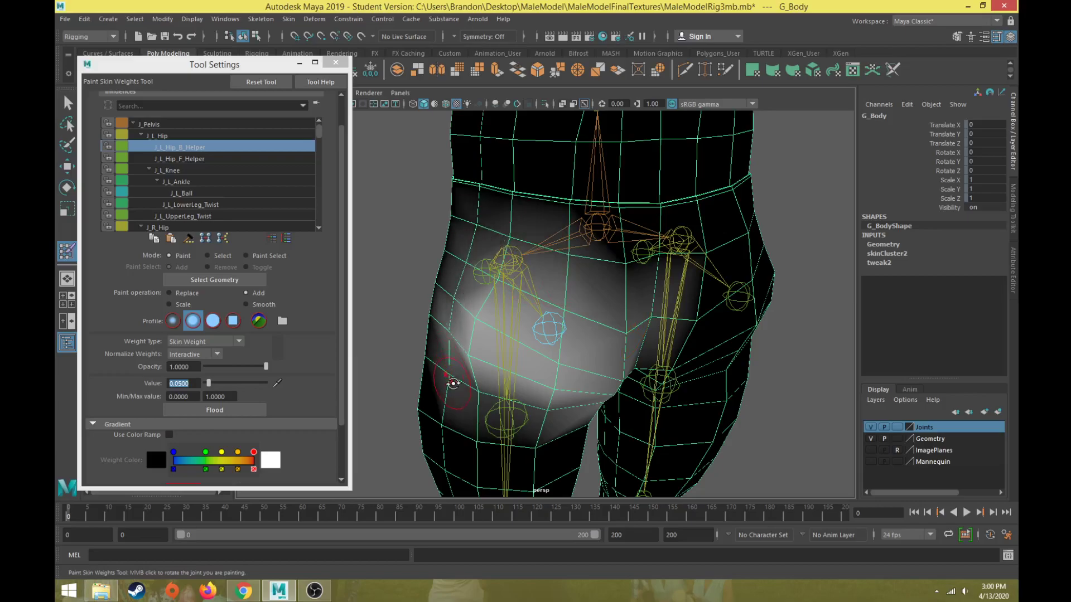
- Try moving the back hip helper at frame 40 to check the buttock deformation, and undo it
alt+drag(453, 382, 481, 373)
drag(180, 515, 223, 517)
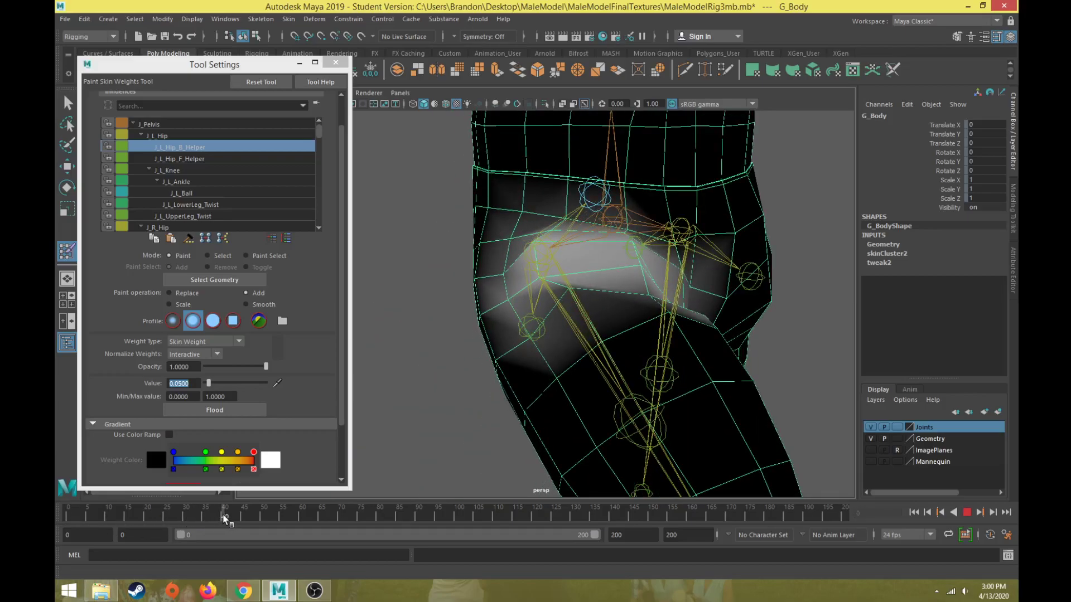
key(w)
click(588, 189)
alt+drag(574, 242, 619, 243)
alt+middle_drag(619, 242, 538, 252)
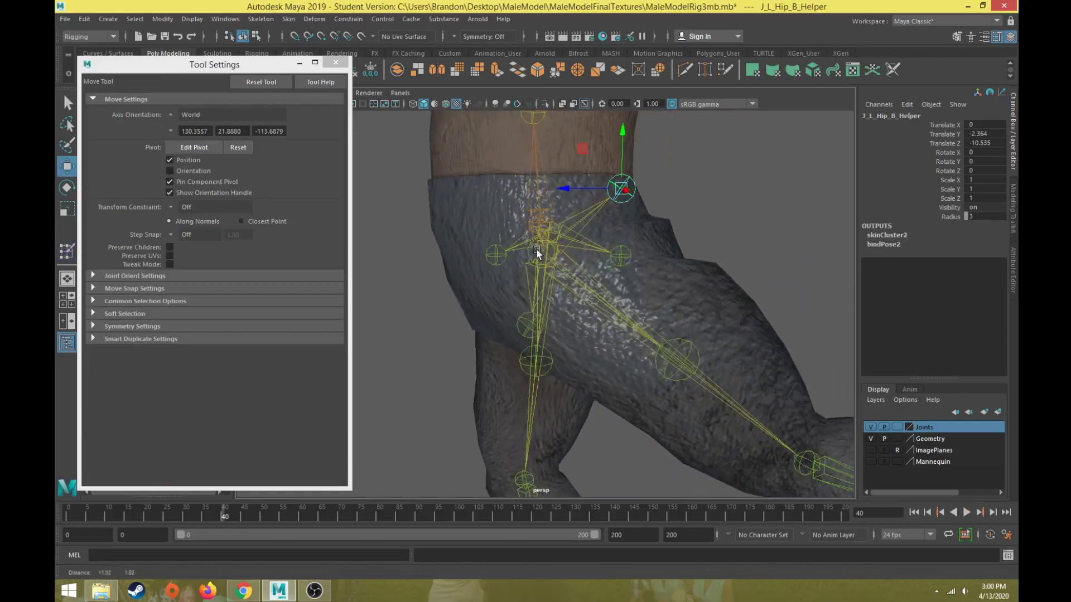
drag(583, 156, 602, 136)
mouse_move(581, 176)
alt+mouse_down()
mouse_move(374, 176)
mouse_move(476, 193)
mouse_move(535, 179)
mouse_move(571, 187)
alt+mouse_up()
key(ctrl+z)
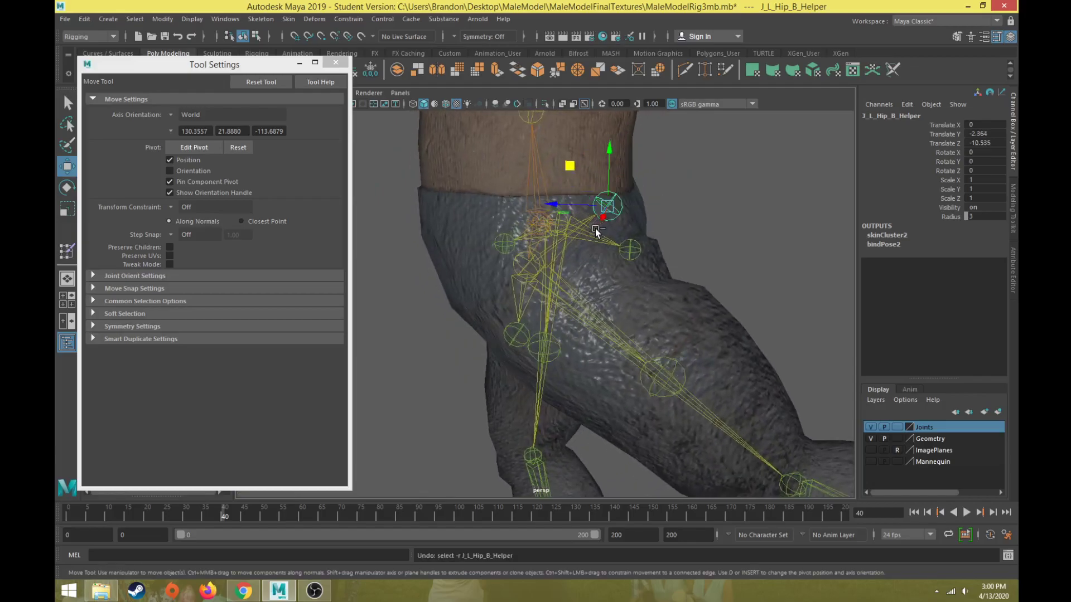
key(ctrl+z)
key(ctrl+z)
alt+drag(591, 277, 516, 288)
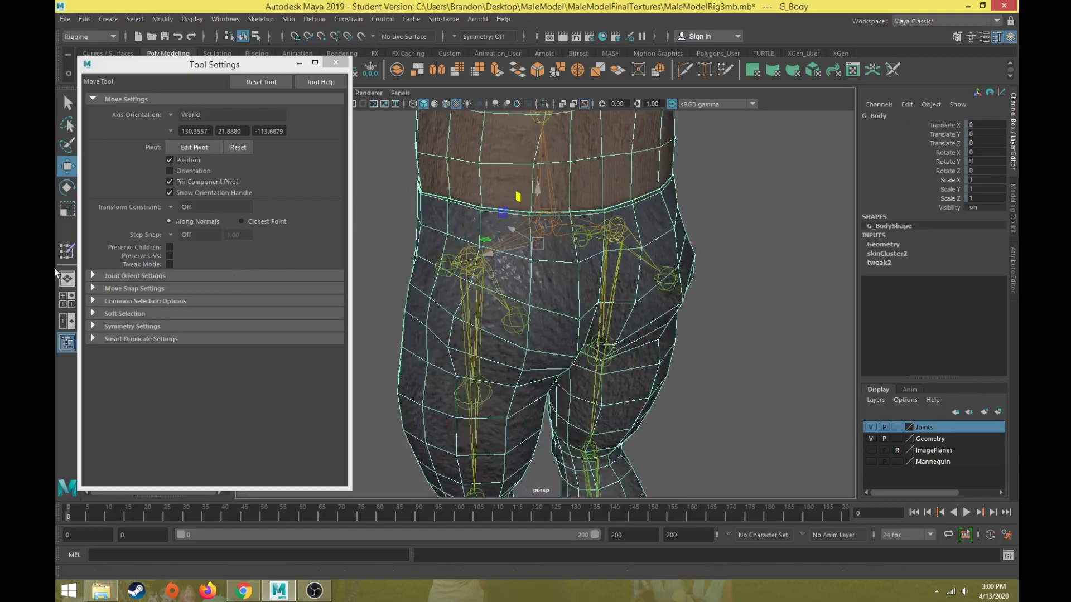
- Paint more J_L_Hip_B_Helper weight across the upper and inner left buttock at value 0.05
click(67, 252)
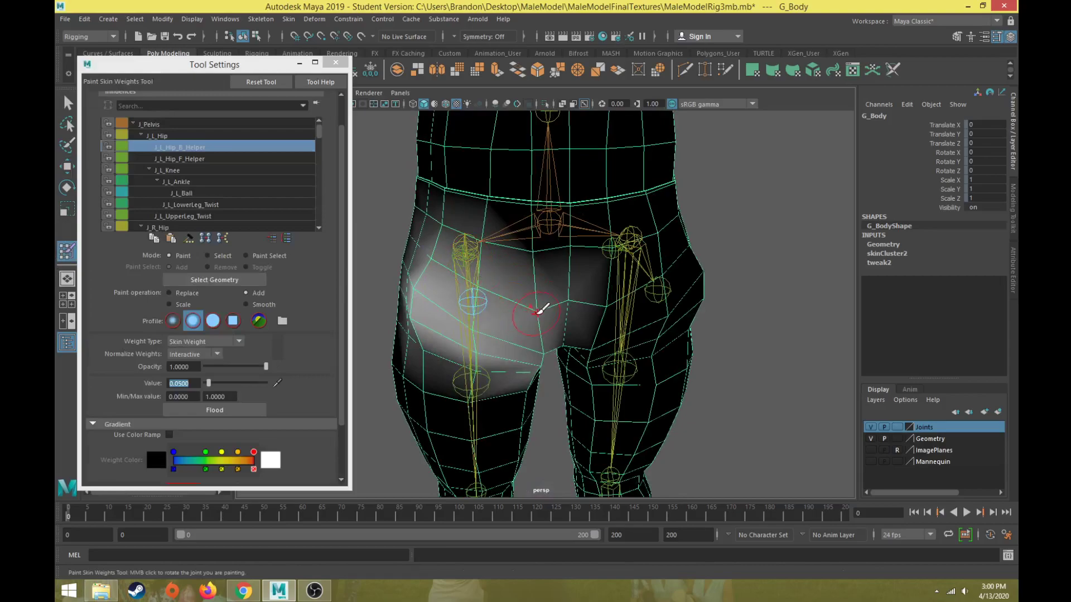
mouse_move(533, 310)
mouse_down()
mouse_move(505, 330)
mouse_move(528, 235)
mouse_move(504, 248)
mouse_move(437, 230)
mouse_move(445, 251)
mouse_up()
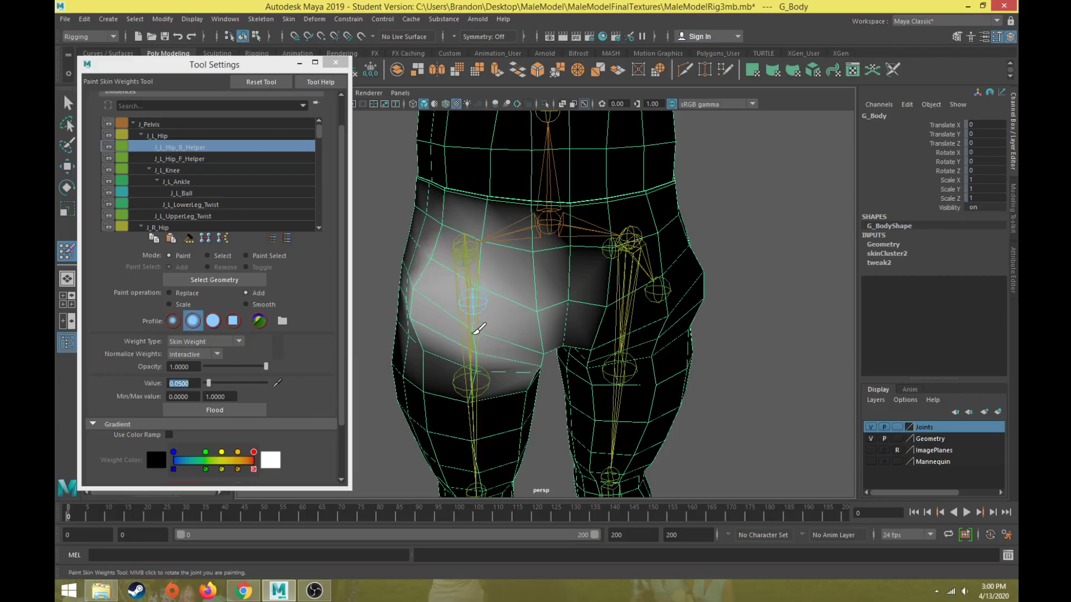
mouse_move(476, 295)
alt+mouse_down()
mouse_move(583, 297)
mouse_move(524, 268)
mouse_move(551, 328)
alt+mouse_up()
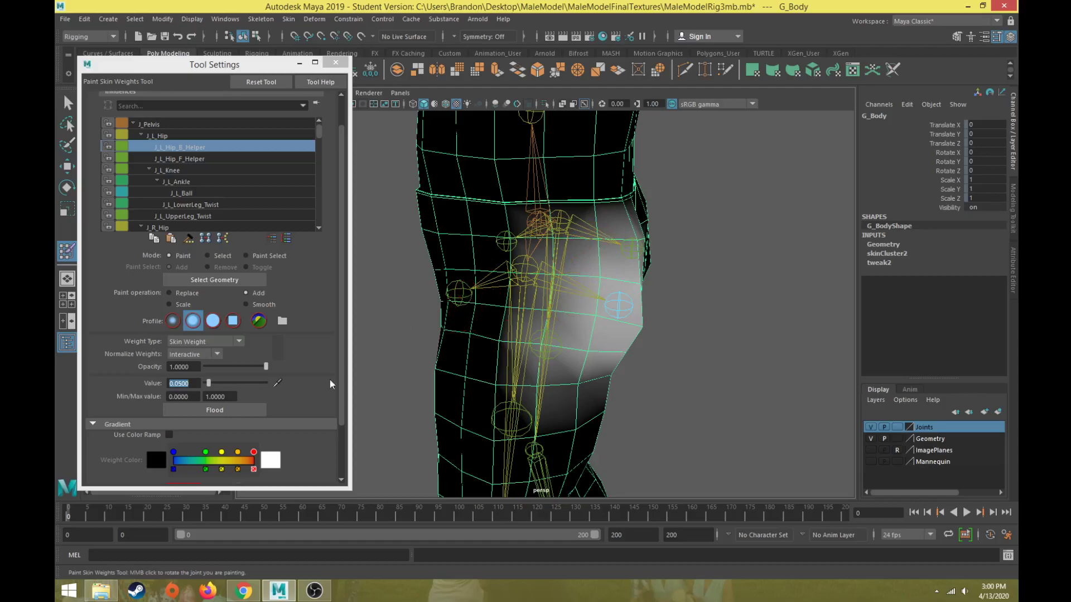
- Test the repainted buttock by moving J_L_Hip_B_Helper at frame 40, and undo back to frame 0
click(223, 514)
key(w)
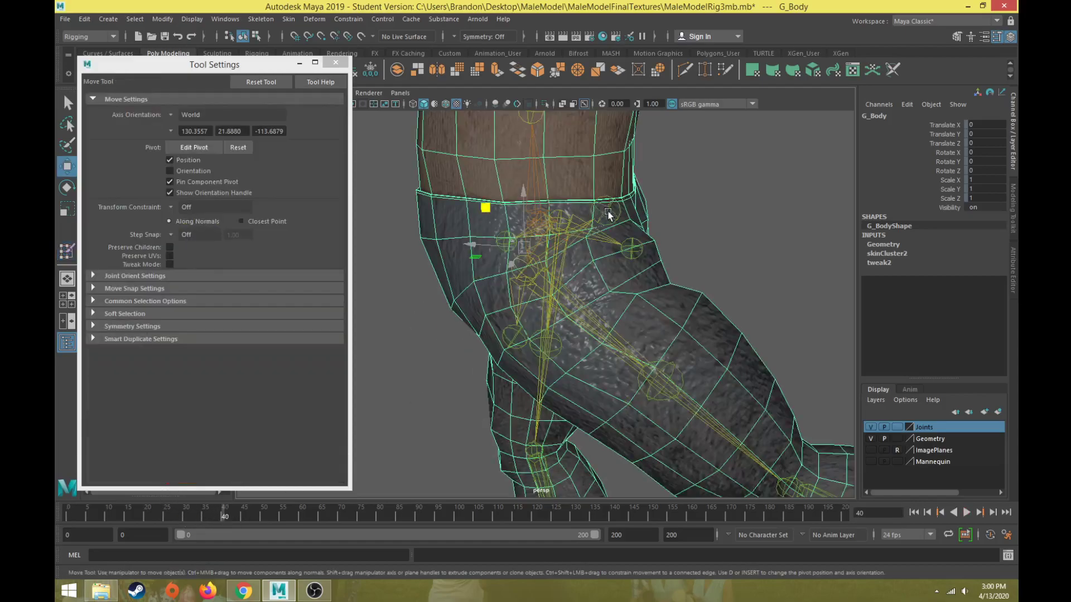
click(606, 211)
middle_drag(574, 168, 580, 172)
alt+drag(581, 172, 457, 203)
key(ctrl+z)
key(ctrl+z)
key(ctrl+z)
key(ctrl+z)
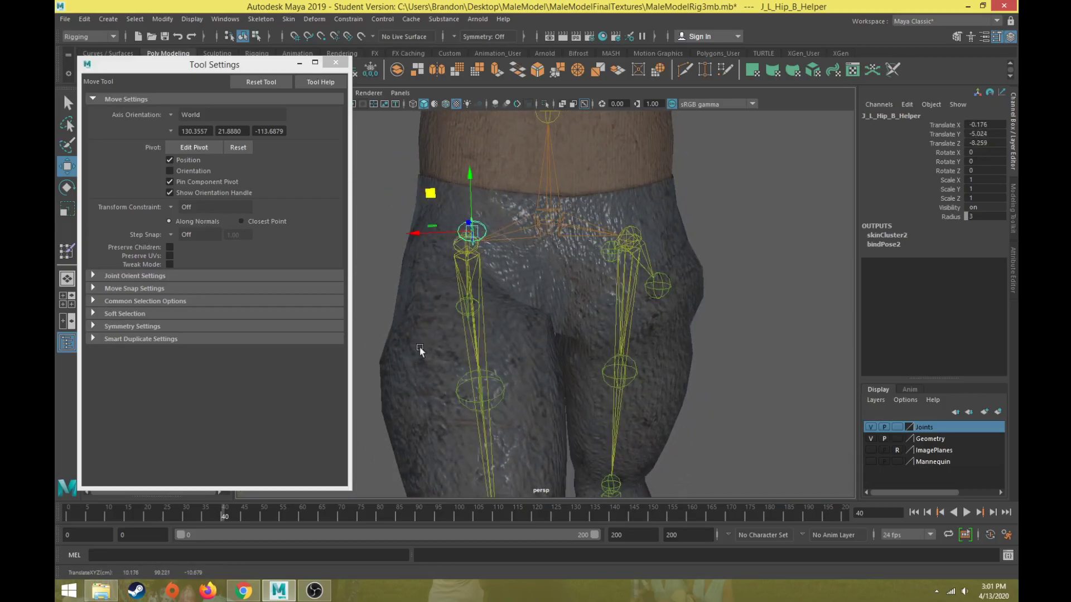
key(ctrl+z)
- Select the J_L_UpperLeg_Twist joint in the left thigh and examine the surrounding leg
scroll(469, 371, down, 5)
alt+drag(469, 371, 624, 347)
scroll(603, 372, up, 3)
alt+middle_drag(658, 377, 639, 246)
click(591, 225)
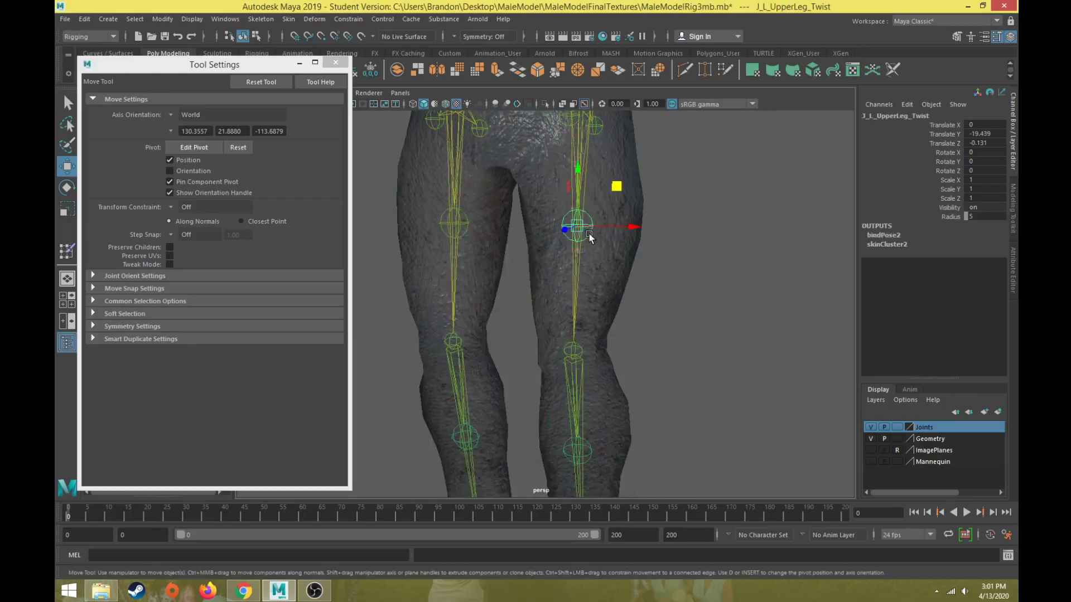
scroll(594, 241, down, 4)
alt+drag(598, 256, 584, 281)
scroll(584, 283, up, 4)
alt+middle_drag(588, 279, 583, 309)
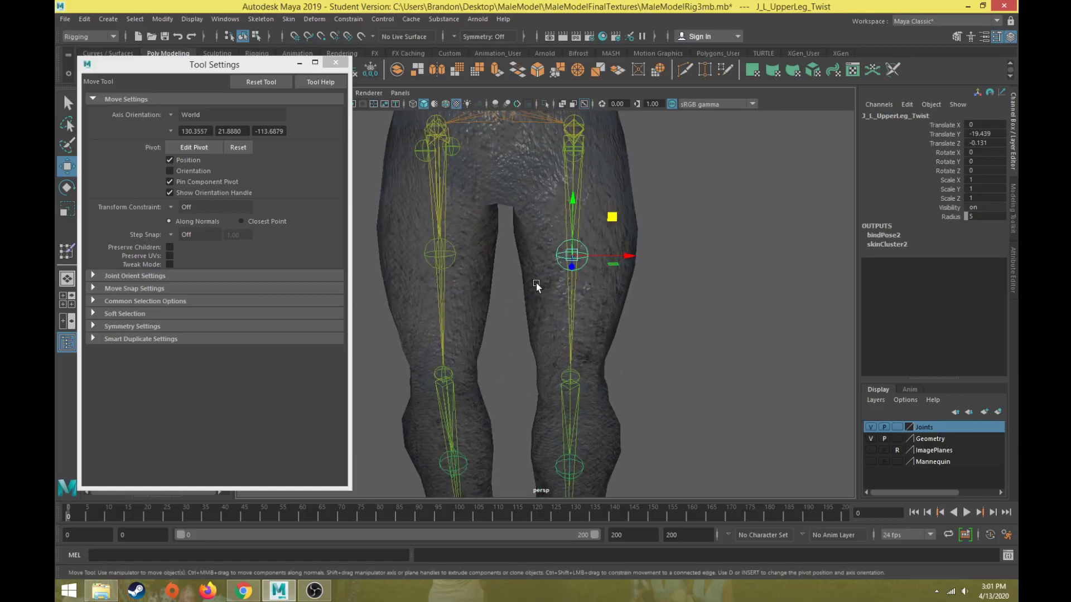
- Break the connections on the J_L_Hip joint's translate, rotate, scale and visibility channels at frame 0
click(557, 151)
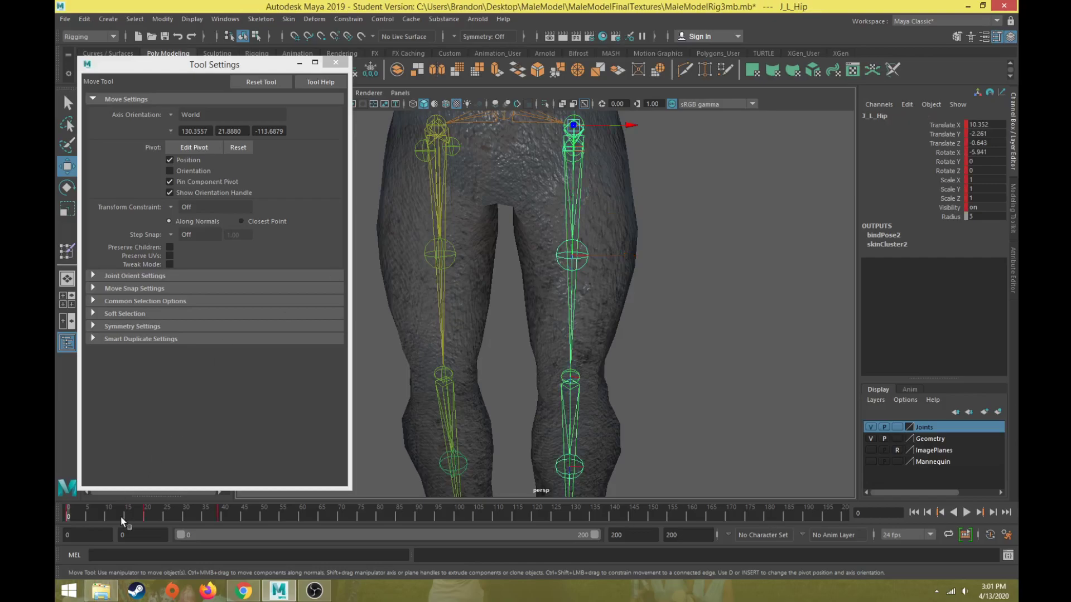
key(alt+v)
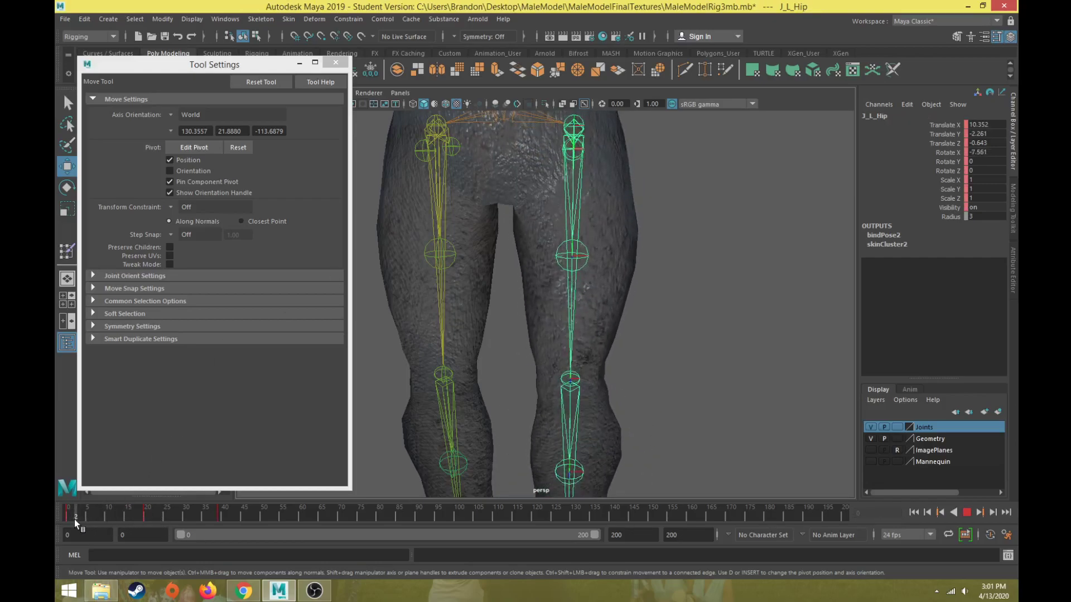
click(70, 520)
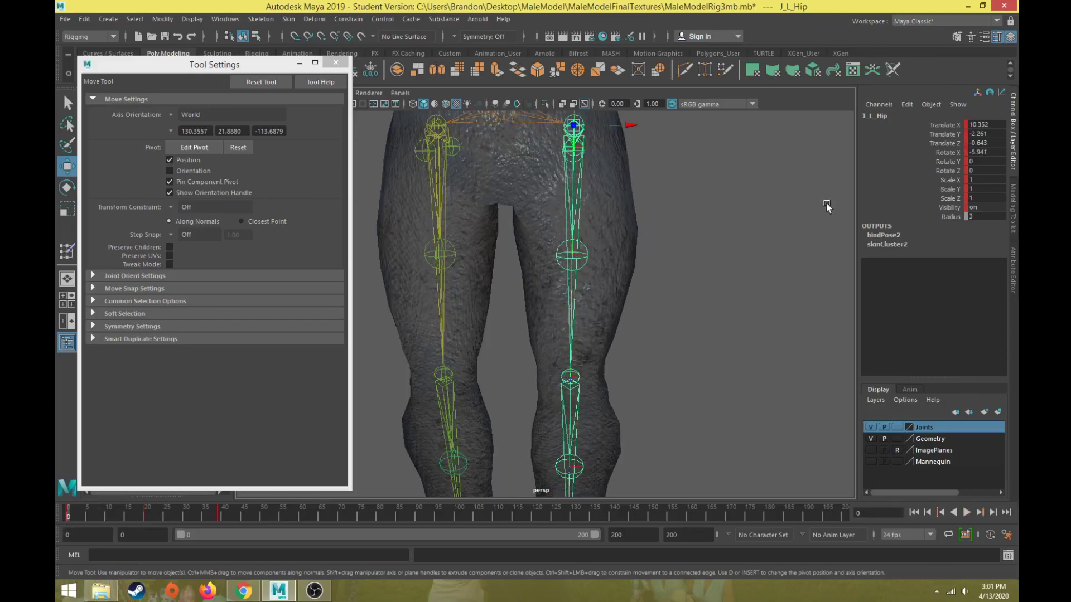
drag(948, 125, 956, 210)
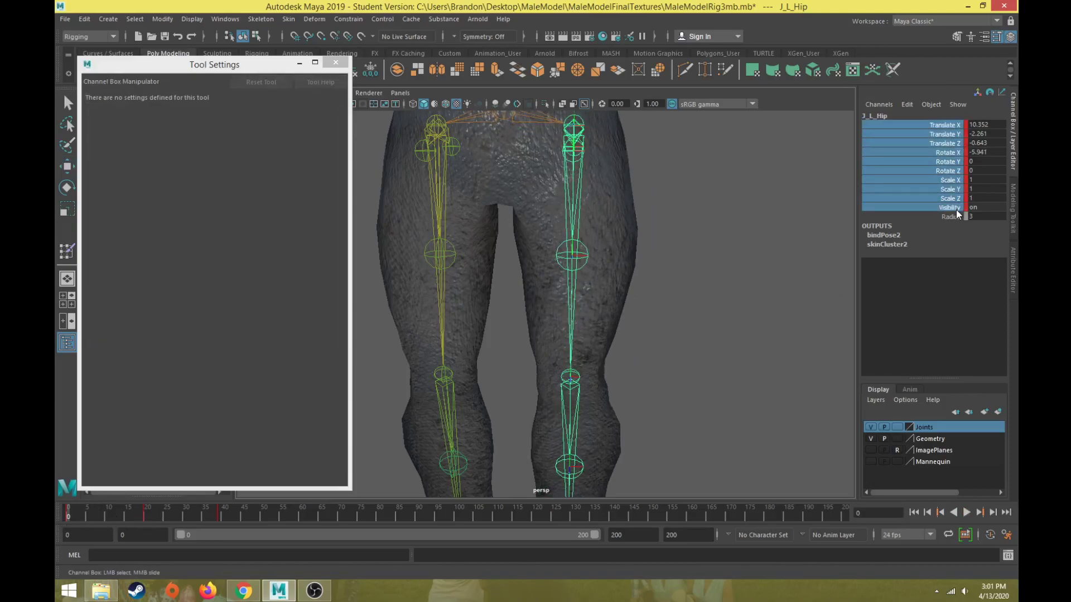
right_click(956, 188)
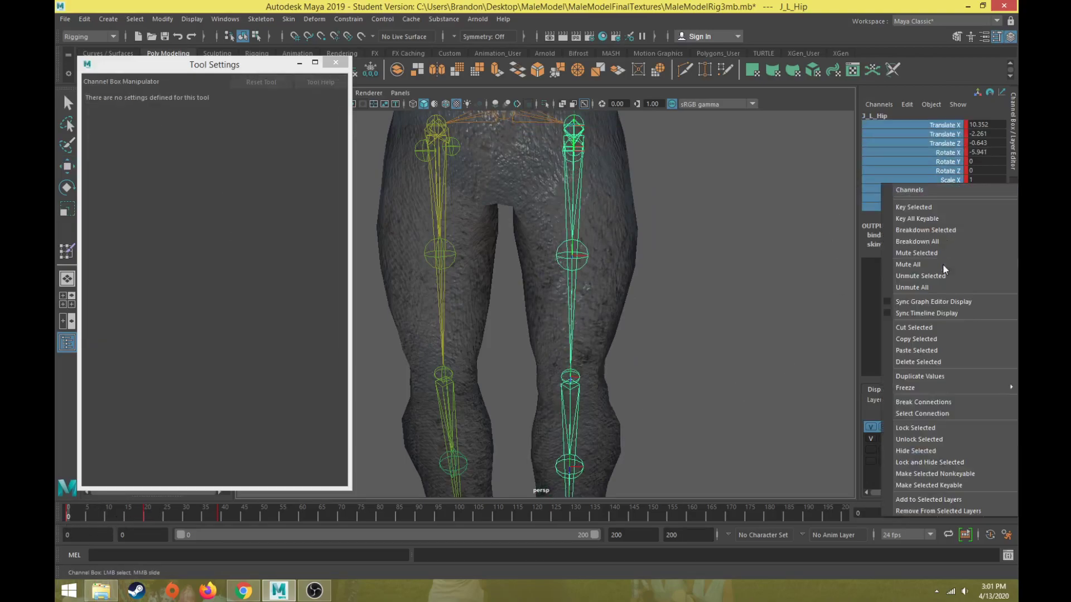
click(921, 402)
- Paint J_L_UpperLeg_Twist weight across the front of the left thigh, adding at value 0.1
click(580, 256)
click(628, 239)
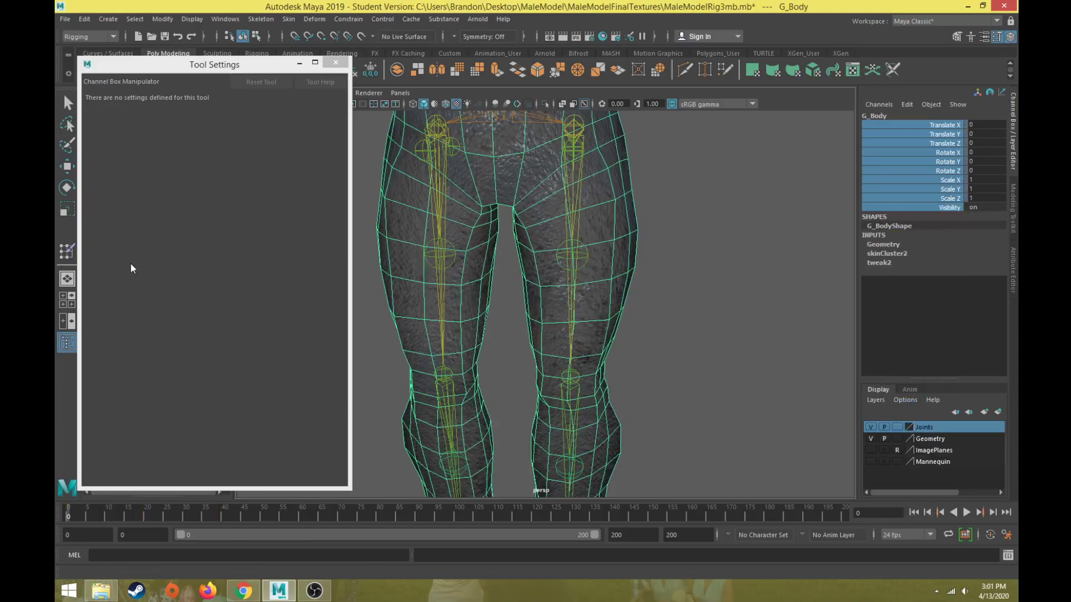
click(65, 253)
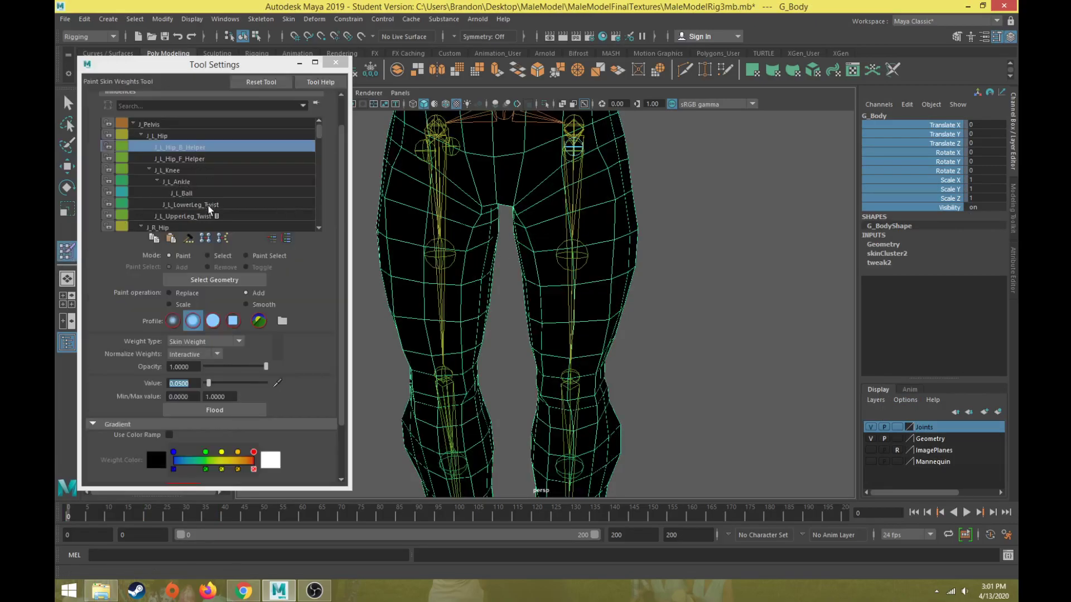
click(197, 216)
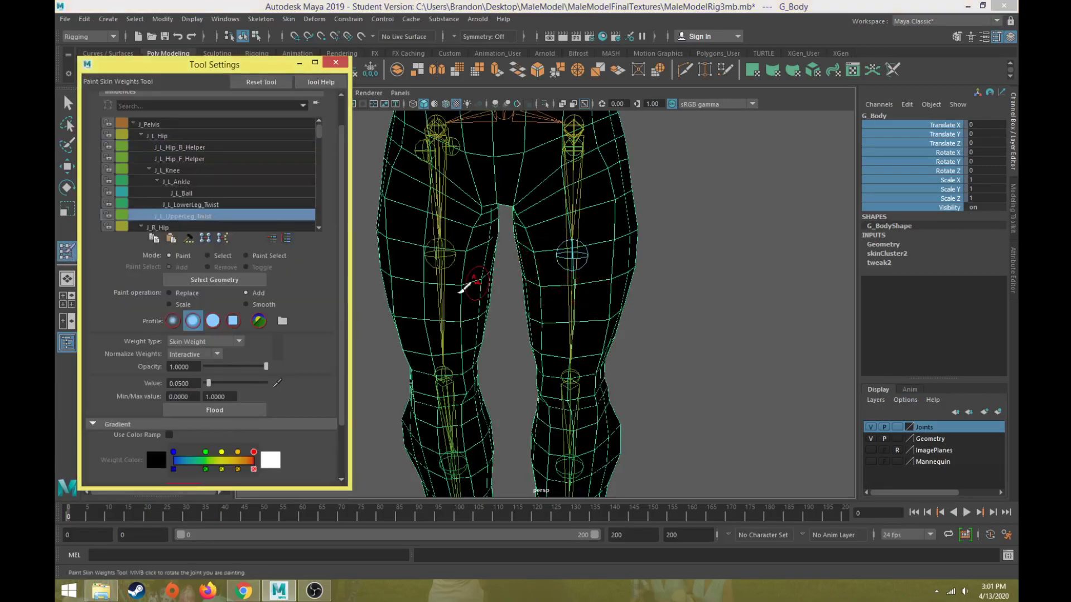
text(0.1)
key(Return)
drag(540, 259, 640, 236)
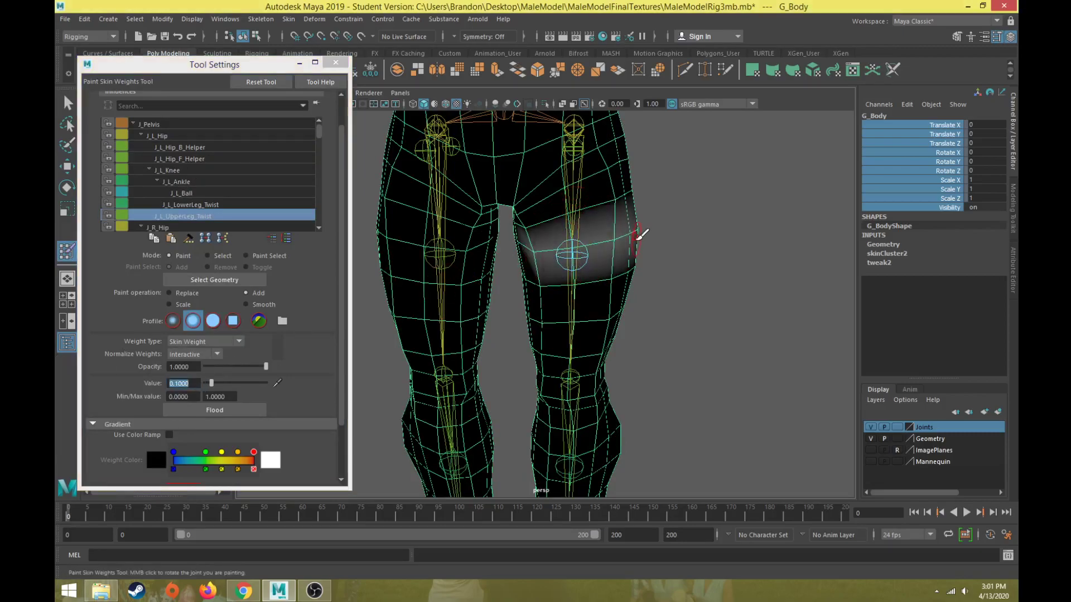
drag(620, 275, 530, 280)
- Continue the J_L_UpperLeg_Twist weight around the back and inner side of the left thigh
mouse_move(623, 273)
alt+mouse_down()
mouse_move(541, 283)
mouse_move(605, 298)
alt+mouse_up()
alt+drag(605, 299, 417, 290)
mouse_move(466, 267)
mouse_down()
mouse_move(491, 280)
mouse_move(557, 275)
mouse_move(567, 298)
mouse_move(464, 304)
mouse_move(574, 299)
mouse_move(519, 289)
mouse_move(530, 248)
mouse_move(557, 256)
mouse_move(477, 250)
mouse_up()
drag(552, 252, 583, 238)
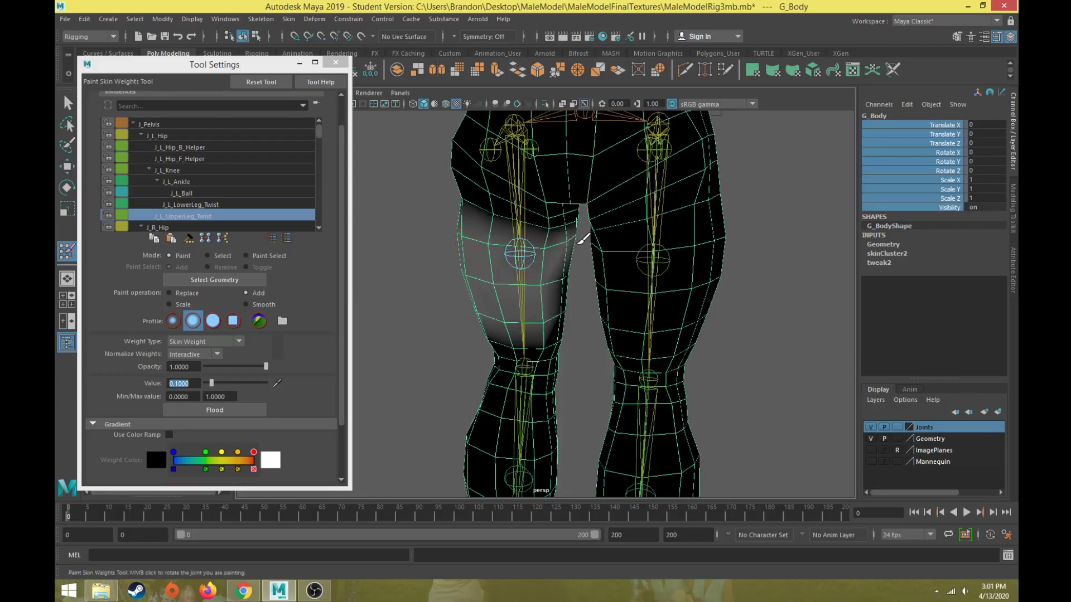
mouse_move(554, 285)
mouse_down()
mouse_move(560, 297)
mouse_move(366, 307)
mouse_move(553, 329)
mouse_move(626, 299)
mouse_move(545, 306)
mouse_move(638, 306)
mouse_up()
- Spread softer J_L_UpperLeg_Twist weight over the upper and lower left thigh at value 0.05
alt+drag(502, 282, 820, 282)
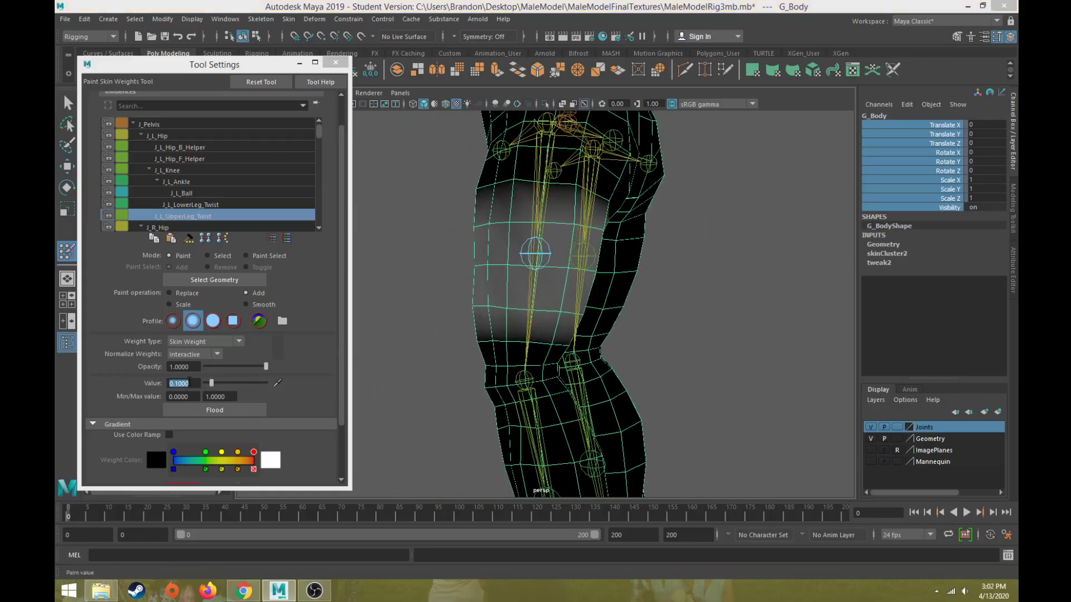
text(0.05)
key(Return)
mouse_move(481, 222)
alt+mouse_down()
mouse_move(601, 221)
mouse_move(585, 210)
mouse_move(533, 226)
alt+mouse_up()
mouse_move(632, 193)
mouse_down()
mouse_move(489, 232)
mouse_move(439, 232)
mouse_up()
mouse_move(521, 225)
mouse_down()
mouse_move(587, 235)
mouse_move(471, 208)
mouse_move(502, 196)
mouse_move(565, 217)
mouse_up()
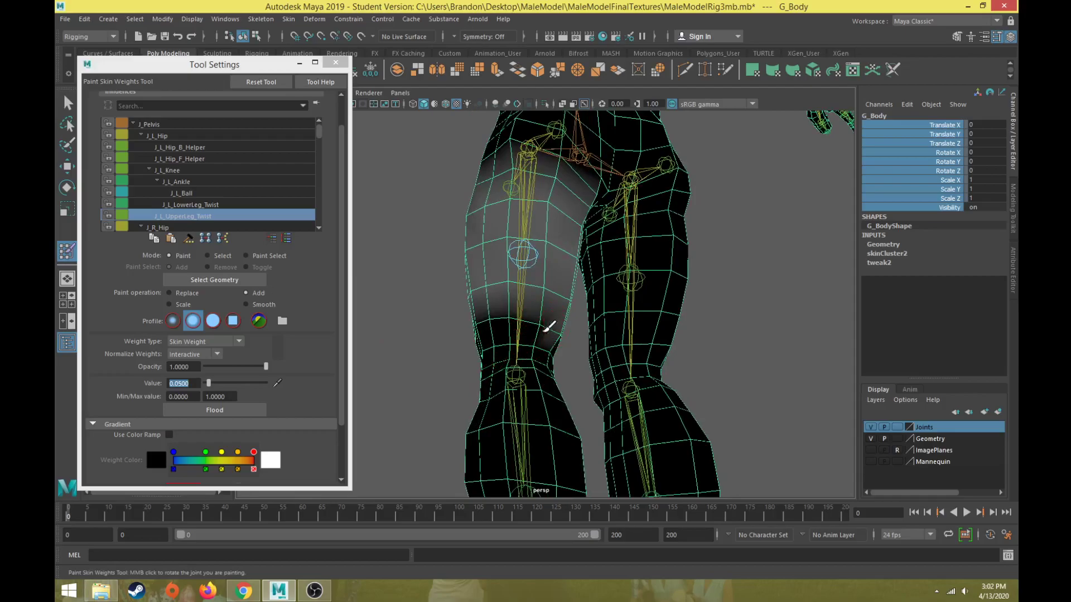
mouse_move(500, 324)
alt+mouse_down()
mouse_move(596, 353)
mouse_move(621, 352)
mouse_move(549, 346)
mouse_move(736, 363)
mouse_move(578, 342)
alt+mouse_up()
- Try rotating the J_L_UpperLeg_Twist joint to check the thigh deformation, and undo it
mouse_move(424, 283)
alt+mouse_down()
mouse_move(485, 303)
mouse_move(638, 320)
mouse_move(758, 304)
alt+mouse_up()
key(w)
click(534, 256)
scroll(491, 287, down, 5)
key(e)
drag(574, 296, 552, 285)
scroll(575, 302, up, 6)
key(ctrl+z)
key(ctrl+z)
key(ctrl+z)
key(ctrl+z)
- Test J_L_UpperLeg_Twist again by rotating it and moving it forward, undoing each change
click(606, 271)
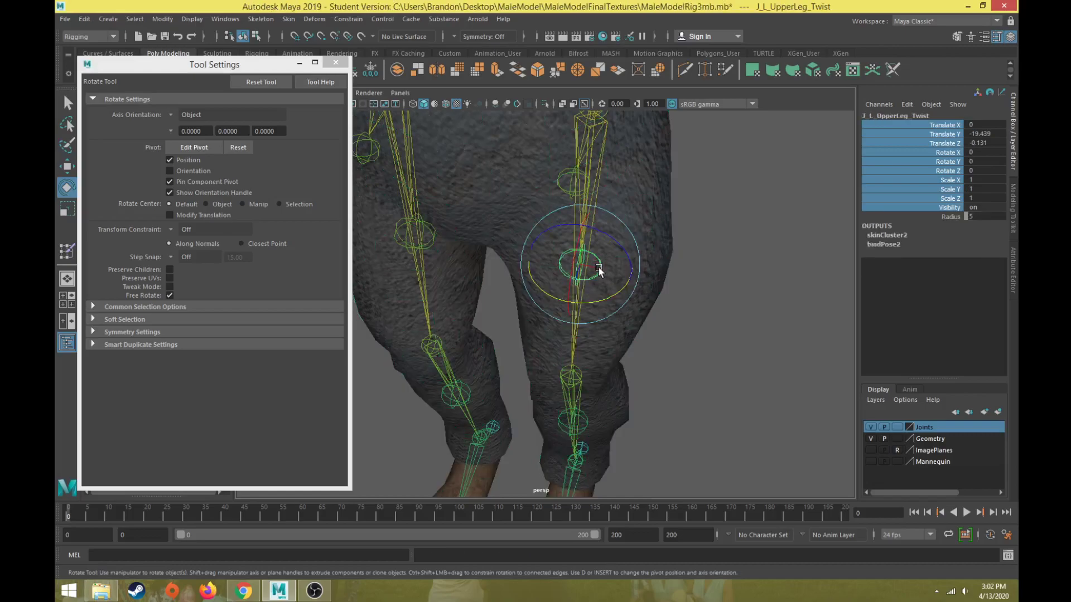
drag(579, 259, 568, 294)
key(ctrl+z)
key(w)
alt+drag(573, 353, 479, 311)
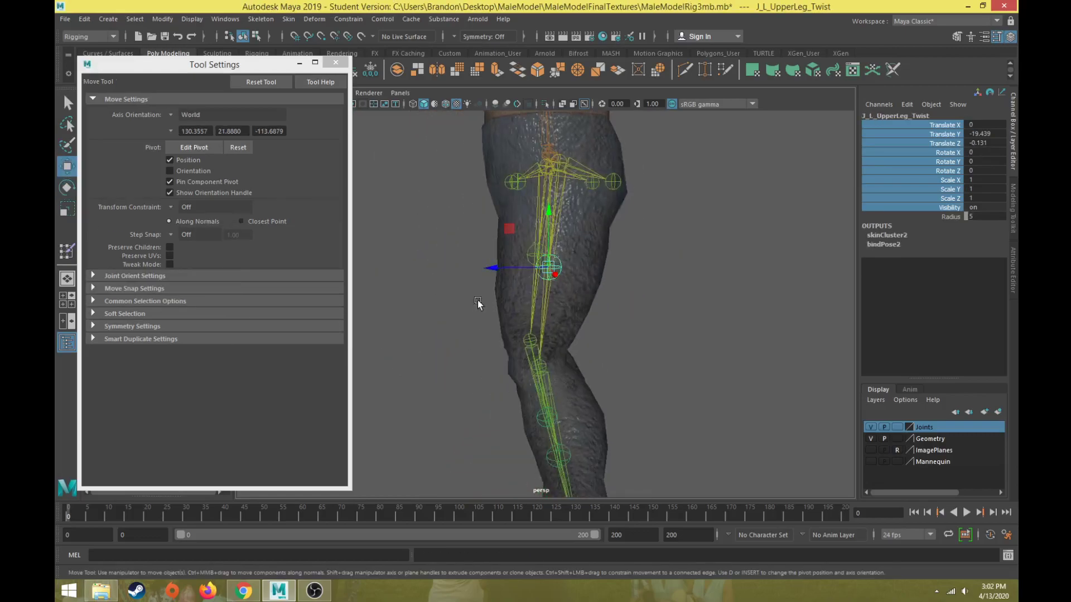
drag(498, 269, 453, 284)
key(ctrl+z)
- Strengthen the J_L_UpperLeg_Twist weight around the middle of the left thigh at value 0.1
click(600, 256)
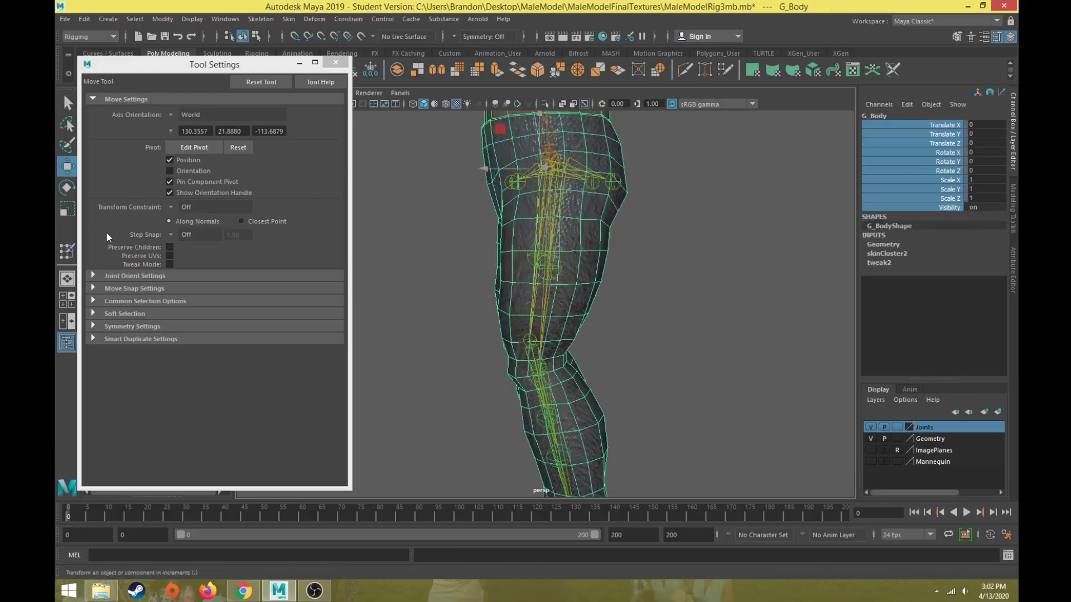
click(66, 253)
text(0.1)
key(Return)
mouse_move(510, 291)
alt+mouse_down()
mouse_move(580, 282)
mouse_move(574, 276)
mouse_move(600, 262)
mouse_move(555, 251)
mouse_move(574, 248)
alt+mouse_up()
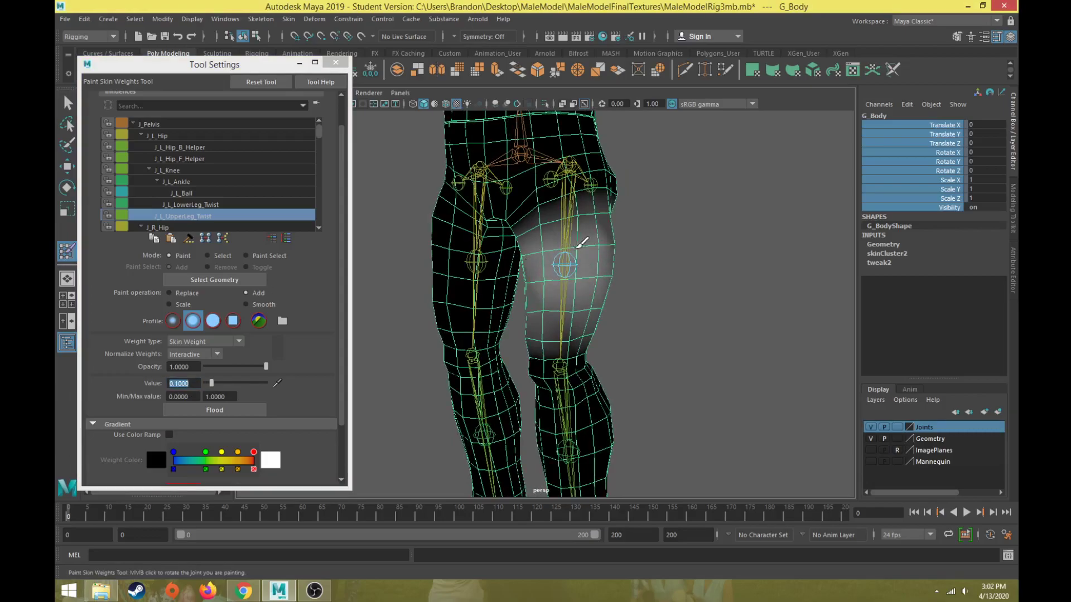
alt+drag(539, 286, 481, 285)
mouse_move(544, 290)
mouse_down()
mouse_move(577, 284)
mouse_move(597, 259)
mouse_move(440, 269)
mouse_up()
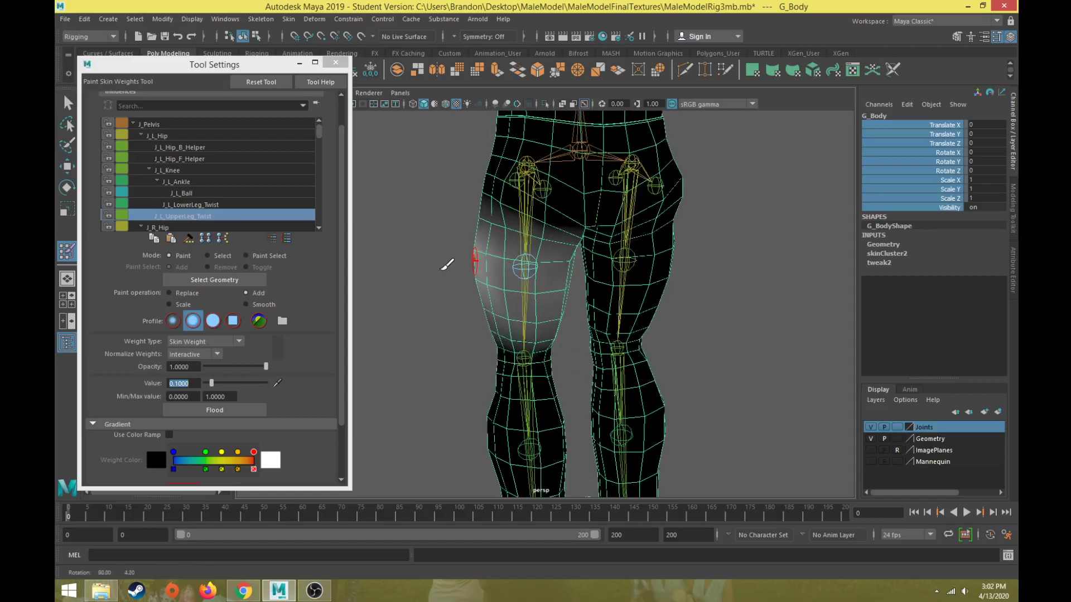
drag(505, 290, 481, 293)
mouse_move(547, 263)
mouse_down()
mouse_move(502, 258)
mouse_move(477, 275)
mouse_move(545, 282)
mouse_up()
- Test the repainted thigh by moving and rotating J_L_UpperLeg_Twist, and undo the changes
mouse_move(578, 245)
alt+mouse_down()
mouse_move(411, 275)
mouse_move(574, 304)
mouse_move(526, 289)
mouse_move(557, 275)
mouse_move(494, 295)
mouse_move(509, 290)
alt+mouse_up()
key(w)
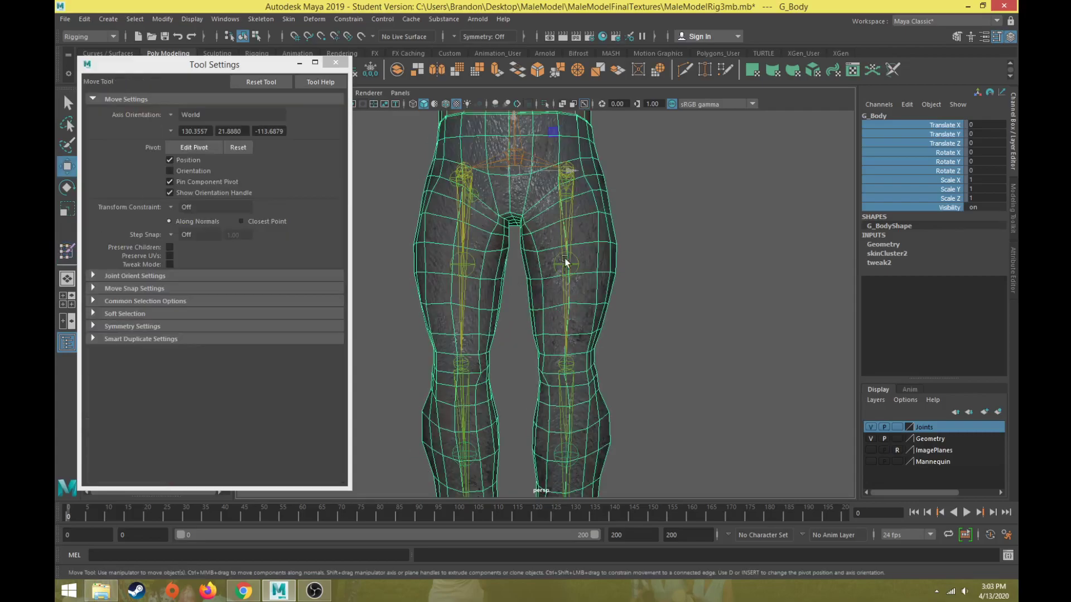
click(578, 263)
scroll(580, 258, up, 5)
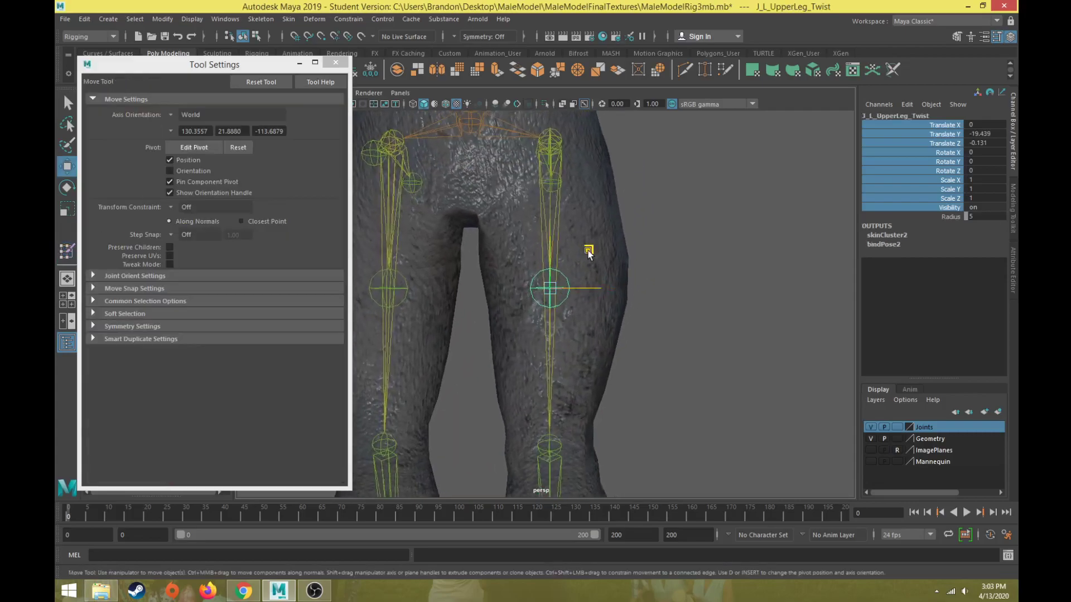
drag(595, 250, 551, 330)
key(ctrl+z)
key(e)
key(ctrl+z)
scroll(598, 294, down, 5)
alt+middle_drag(552, 332, 548, 315)
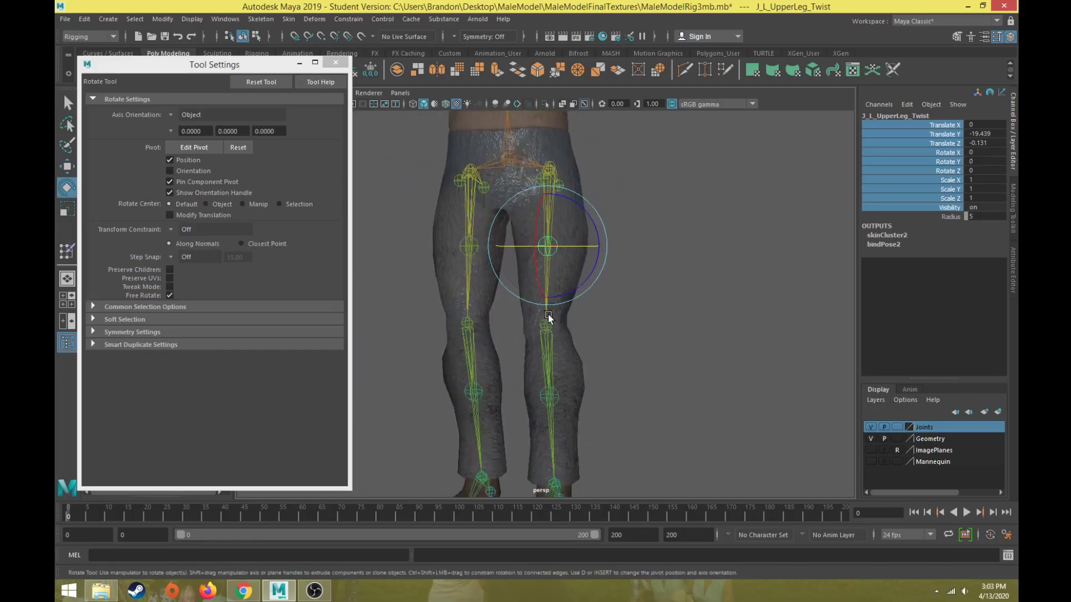
- Paint J_L_LowerLeg_Twist weight in a band around the middle of the left lower leg at value 0.2
click(570, 358)
scroll(578, 369, up, 5)
alt+middle_drag(579, 370, 611, 219)
alt+middle_drag(579, 327, 550, 336)
scroll(547, 172, up, 2)
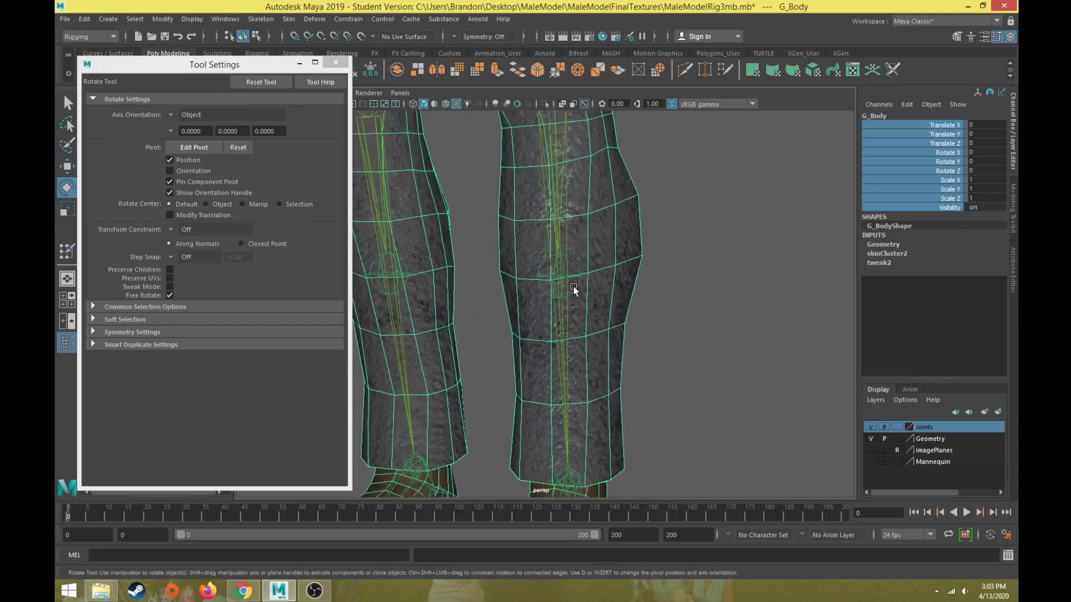
click(67, 252)
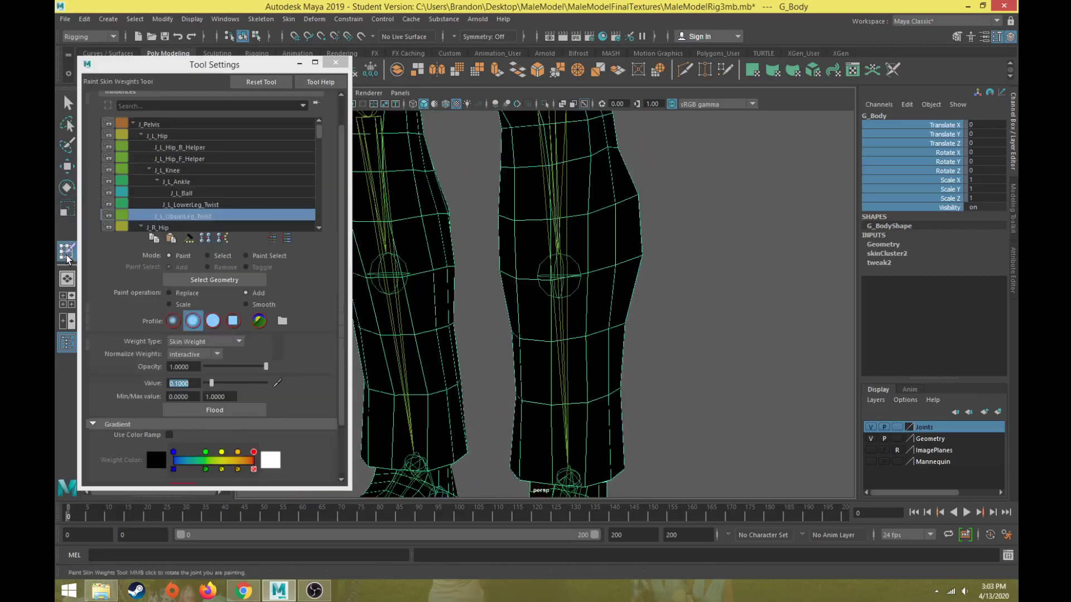
click(193, 206)
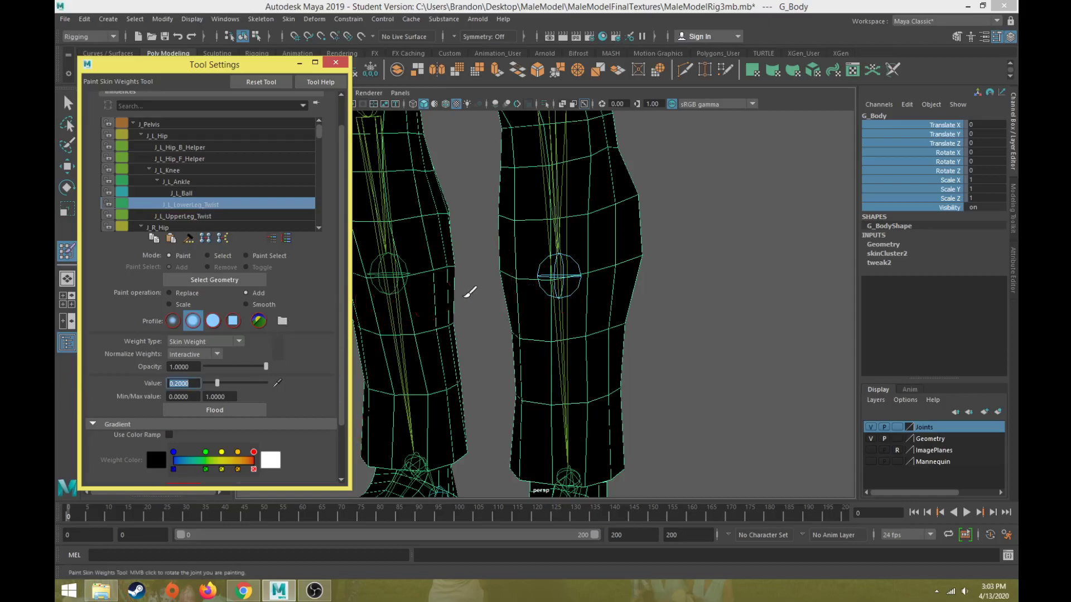
mouse_move(508, 276)
mouse_down()
mouse_move(672, 248)
mouse_move(478, 283)
mouse_move(449, 325)
mouse_up()
drag(518, 300, 619, 302)
- Extend the J_L_LowerLeg_Twist weight above and below the middle of the left calf at value 0.1
mouse_move(619, 304)
alt+mouse_down()
mouse_move(494, 325)
mouse_move(572, 300)
mouse_move(490, 275)
mouse_move(437, 328)
mouse_move(297, 355)
alt+mouse_up()
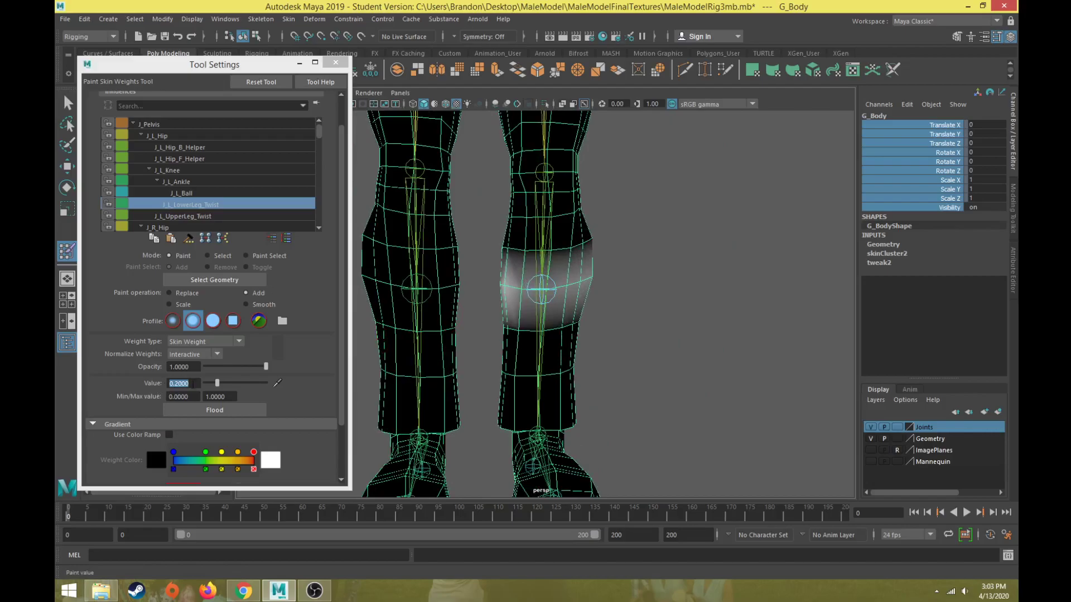
click(113, 377)
text(0.1)
key(Return)
mouse_move(519, 247)
mouse_down()
mouse_move(596, 231)
mouse_move(371, 285)
mouse_up()
mouse_move(505, 279)
mouse_down()
mouse_move(564, 299)
mouse_move(595, 279)
mouse_move(516, 302)
mouse_move(570, 267)
mouse_move(568, 353)
mouse_move(461, 323)
mouse_move(672, 337)
mouse_up()
drag(594, 320, 533, 327)
mouse_move(533, 326)
alt+mouse_down()
mouse_move(558, 336)
mouse_move(514, 325)
alt+mouse_up()
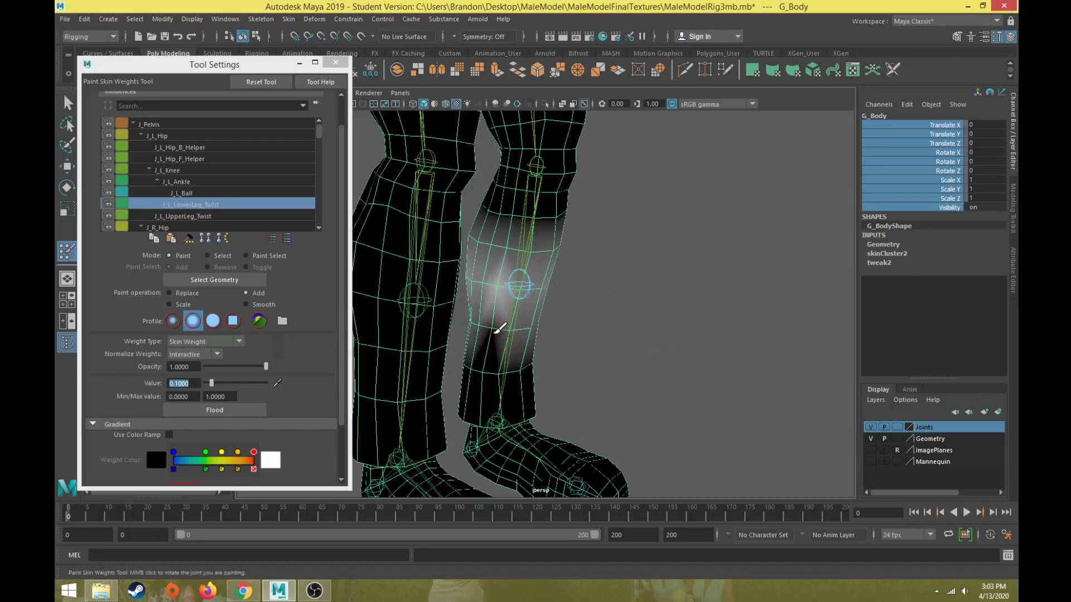
click(497, 329)
- Fade the J_L_LowerLeg_Twist weight down the lower shin and calf toward the ankle at value 0.05
drag(194, 382, 140, 377)
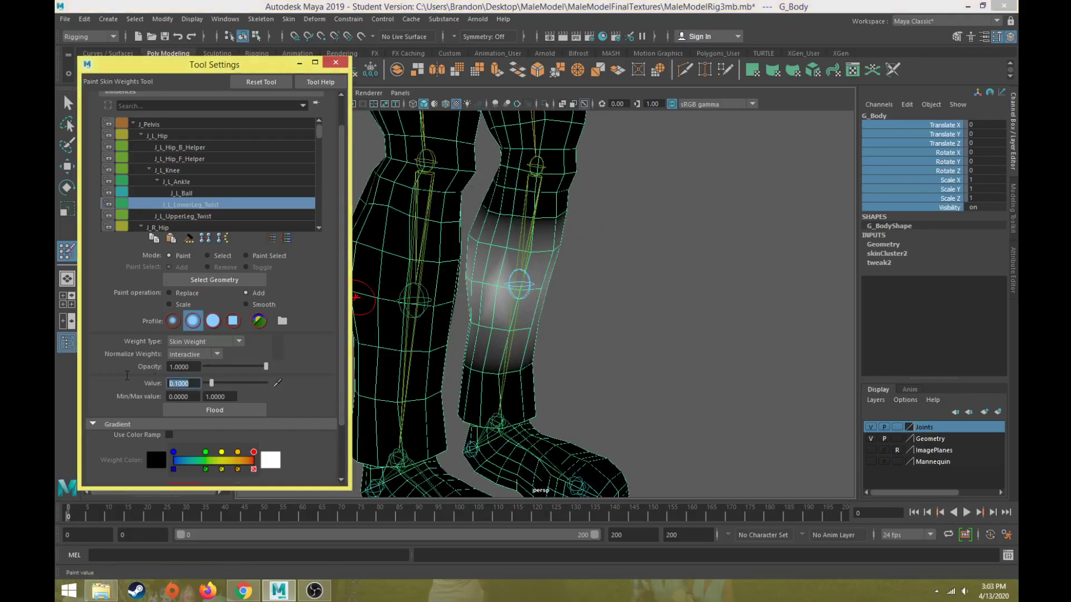
text(0.05)
key(Return)
mouse_move(472, 358)
mouse_down()
mouse_move(550, 363)
mouse_move(358, 366)
mouse_move(612, 375)
mouse_move(670, 362)
mouse_up()
mouse_move(627, 389)
alt+mouse_down()
mouse_move(488, 378)
mouse_move(597, 391)
alt+mouse_up()
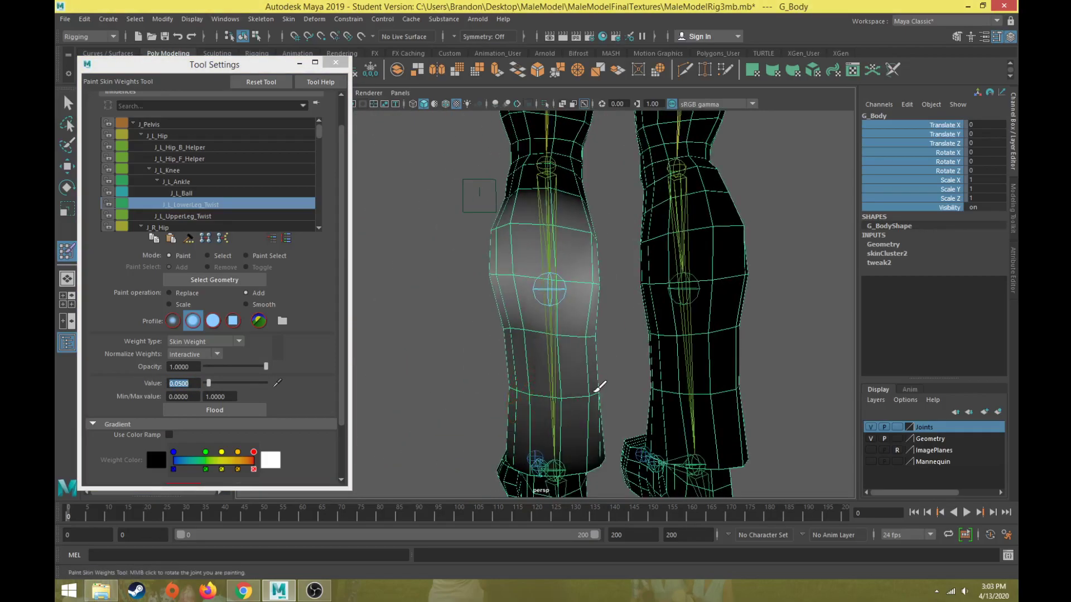
mouse_move(544, 328)
mouse_down()
mouse_move(482, 328)
mouse_move(521, 353)
mouse_up()
- Blend the J_L_LowerLeg_Twist weight around the upper calf just below the left knee
alt+middle_drag(521, 354, 504, 408)
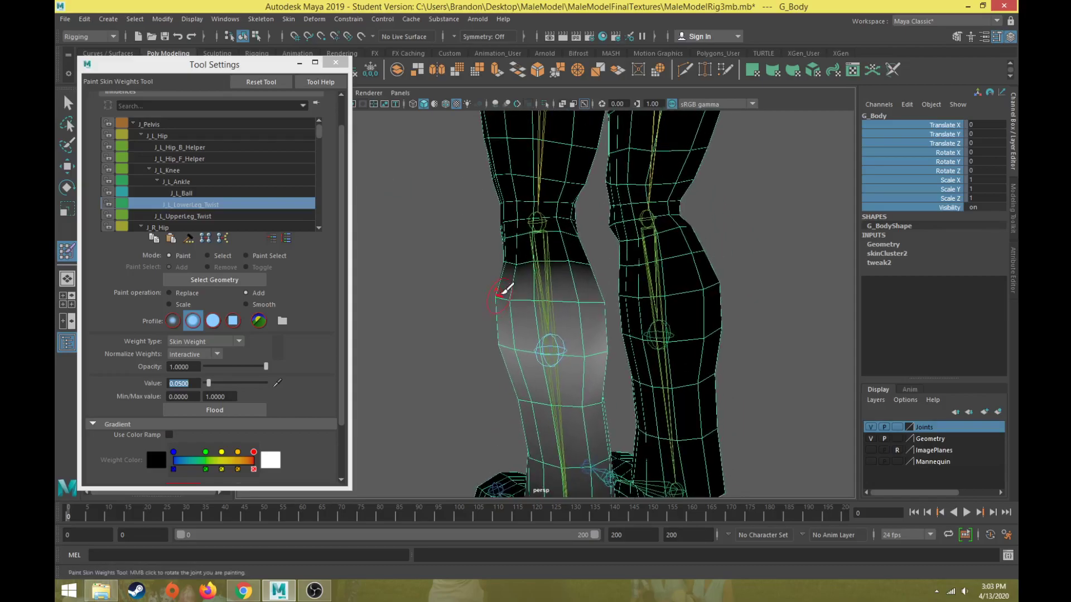
drag(504, 275, 576, 274)
mouse_move(496, 295)
alt+mouse_down()
mouse_move(679, 280)
mouse_move(671, 275)
alt+mouse_up()
mouse_move(589, 259)
mouse_down()
mouse_move(567, 270)
mouse_move(686, 277)
mouse_move(767, 303)
mouse_up()
drag(545, 292, 535, 281)
- Try rotating the J_L_LowerLeg_Twist joint to check the calf deformation, and undo it
key(w)
mouse_move(556, 334)
alt+mouse_down()
mouse_move(469, 353)
mouse_move(488, 347)
alt+mouse_up()
click(540, 330)
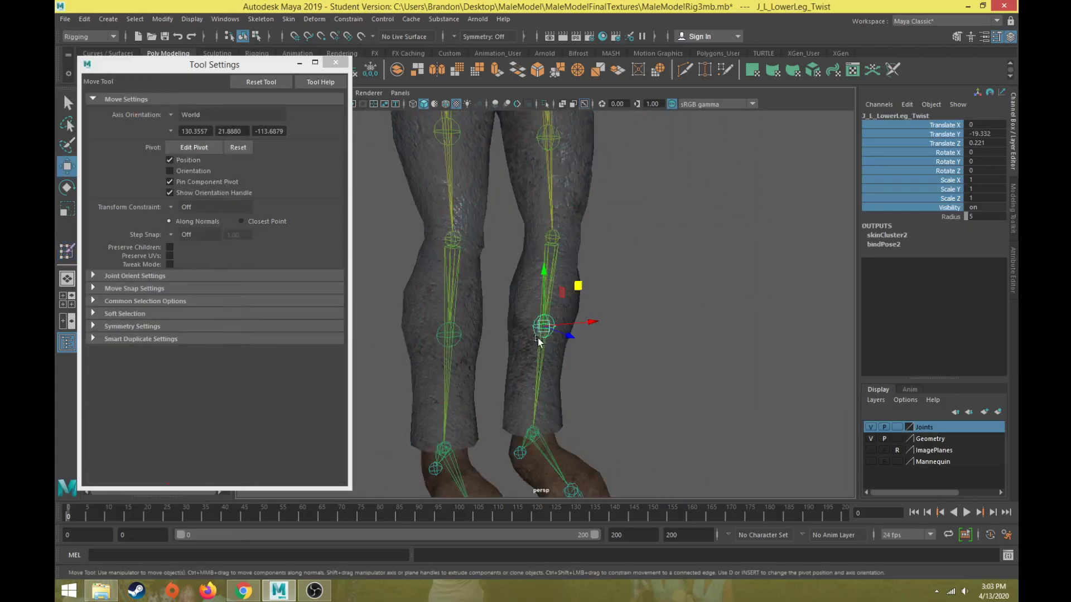
scroll(477, 364, up, 3)
key(e)
drag(489, 339, 550, 336)
key(ctrl+z)
key(w)
key(ctrl+z)
- Test the calf by pulling J_L_LowerLeg_Twist far sideways along X, undo it, and switch to the Rotate tool
alt+drag(505, 365, 495, 347)
drag(557, 334, 965, 311)
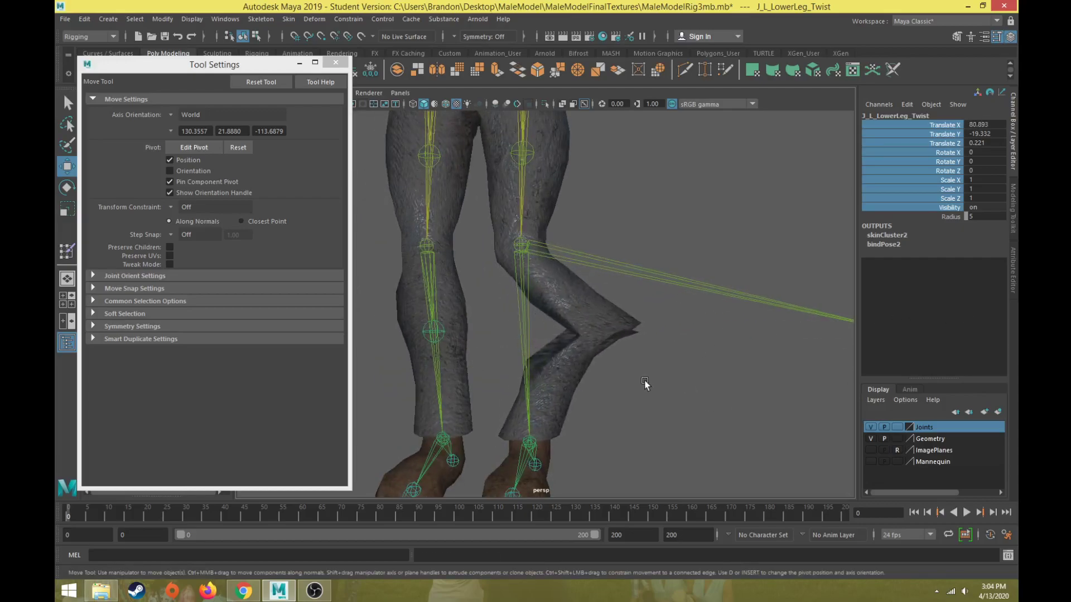
key(ctrl+z)
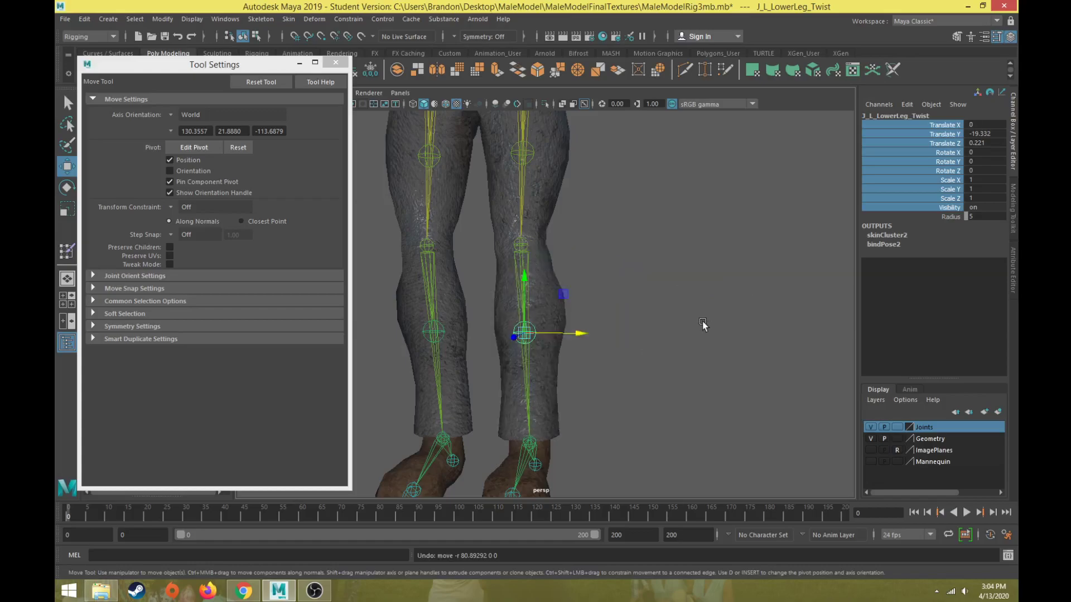
key(e)
drag(553, 340, 472, 238)
- Select the J_L_Shoulder joint at the character's left shoulder and frame it closely
alt+middle_drag(473, 238, 477, 475)
scroll(491, 466, down, 5)
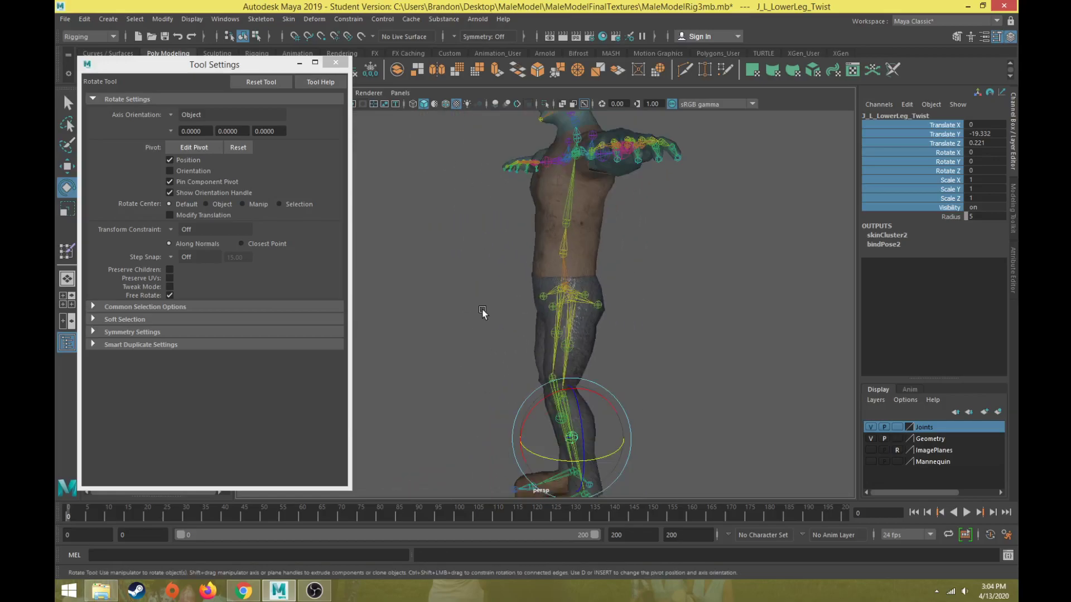
alt+drag(481, 309, 574, 328)
scroll(561, 326, up, 2)
alt+middle_drag(560, 325, 569, 514)
scroll(564, 357, up, 2)
mouse_move(562, 353)
alt+mouse_down()
mouse_move(543, 359)
mouse_move(576, 334)
mouse_move(551, 341)
alt+mouse_up()
click(561, 296)
scroll(571, 302, up, 5)
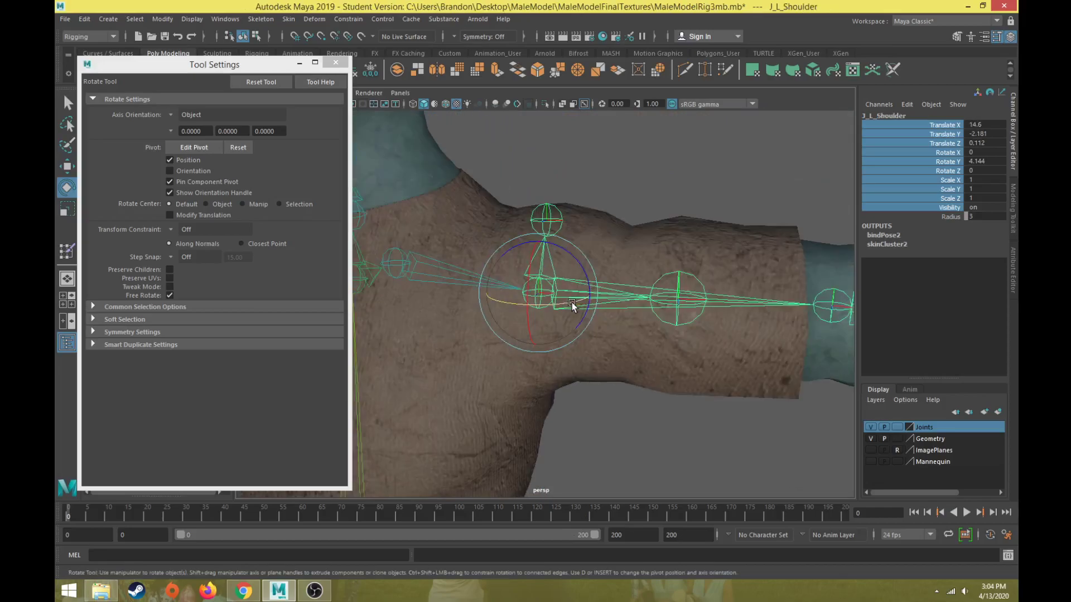
click(568, 342)
click(67, 251)
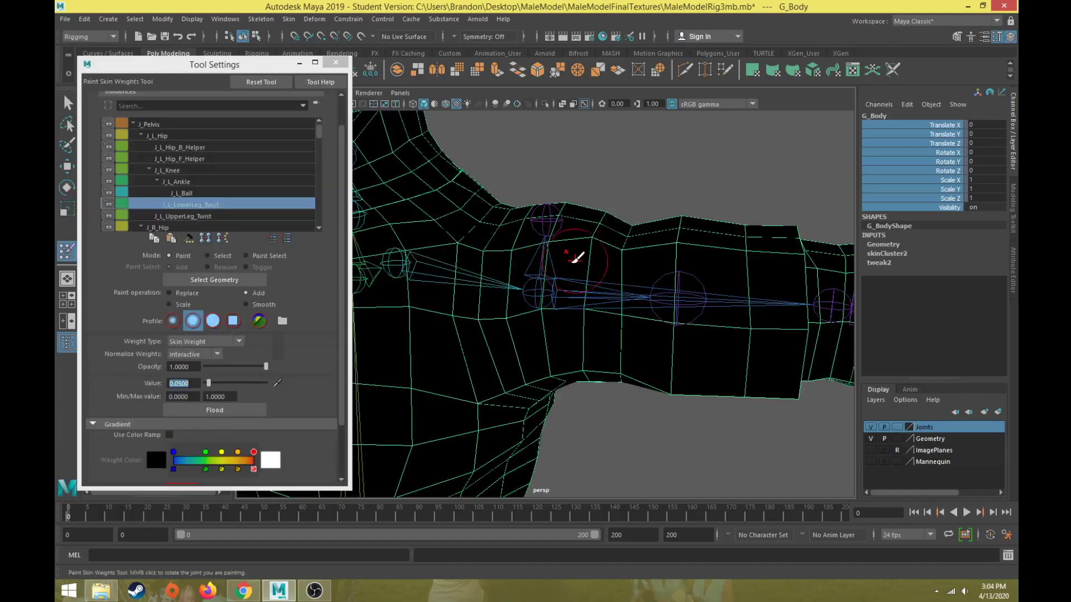
key(w)
click(643, 290)
scroll(614, 287, down, 4)
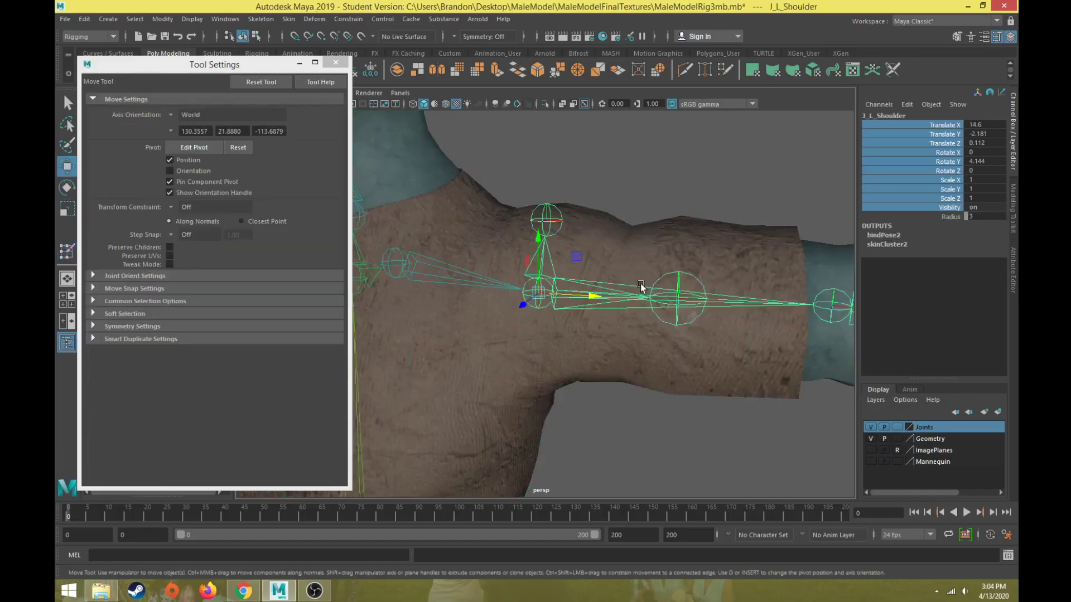
- Try rotating the J_L_Shoulder joint up by about 62 degrees to check the shoulder deformation, and undo it
key(e)
drag(587, 279, 536, 279)
scroll(521, 279, up, 3)
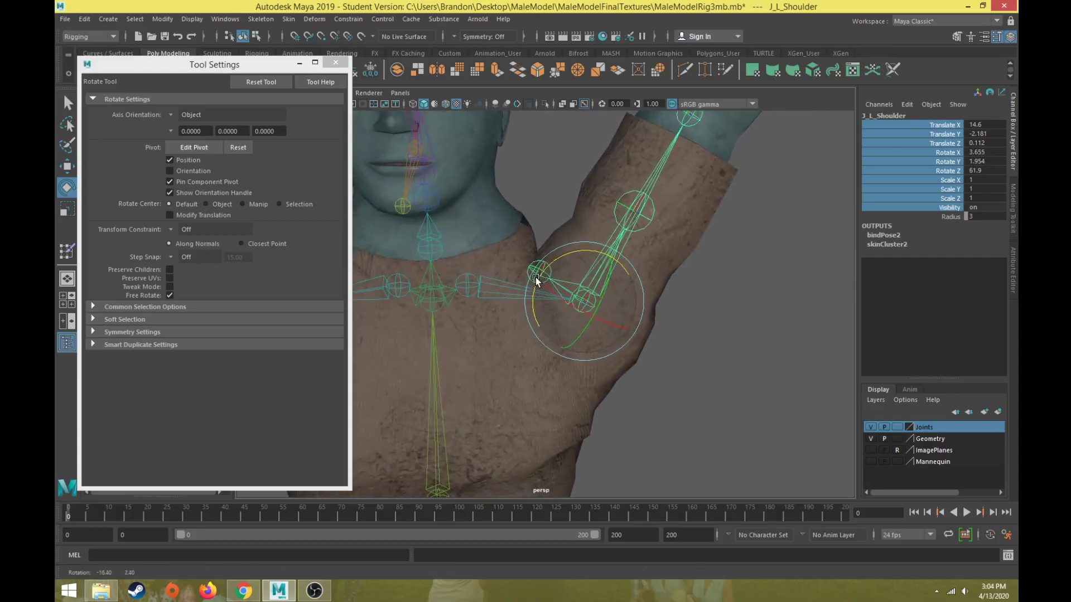
key(ctrl+z)
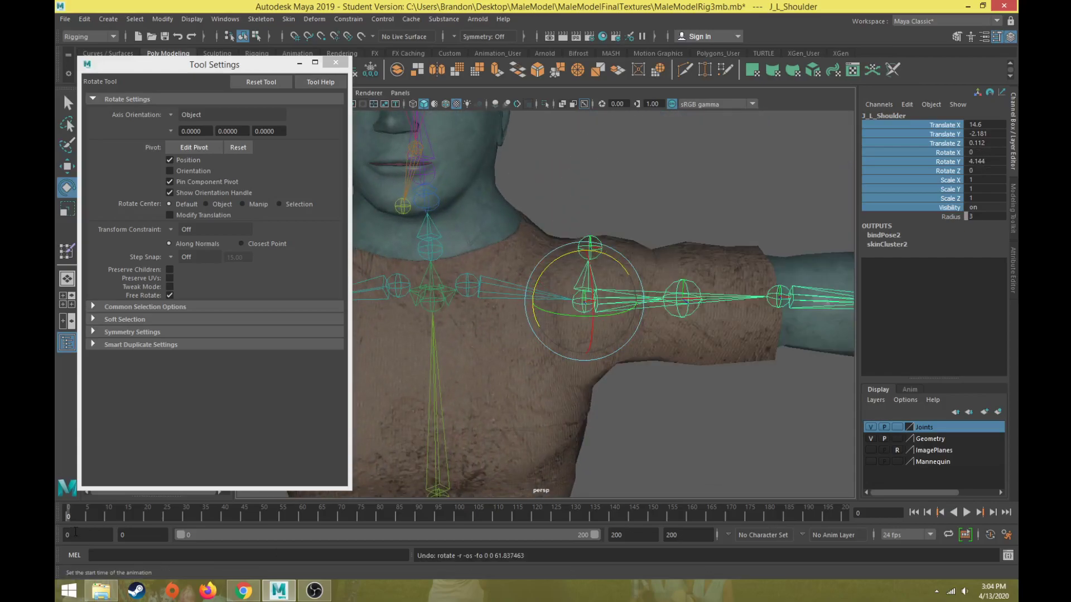
- Key the J_L_Shoulder joint's rest pose at frame 0
scroll(533, 340, down, 8)
alt+middle_drag(533, 355, 542, 298)
scroll(542, 298, up, 2)
drag(205, 512, 232, 512)
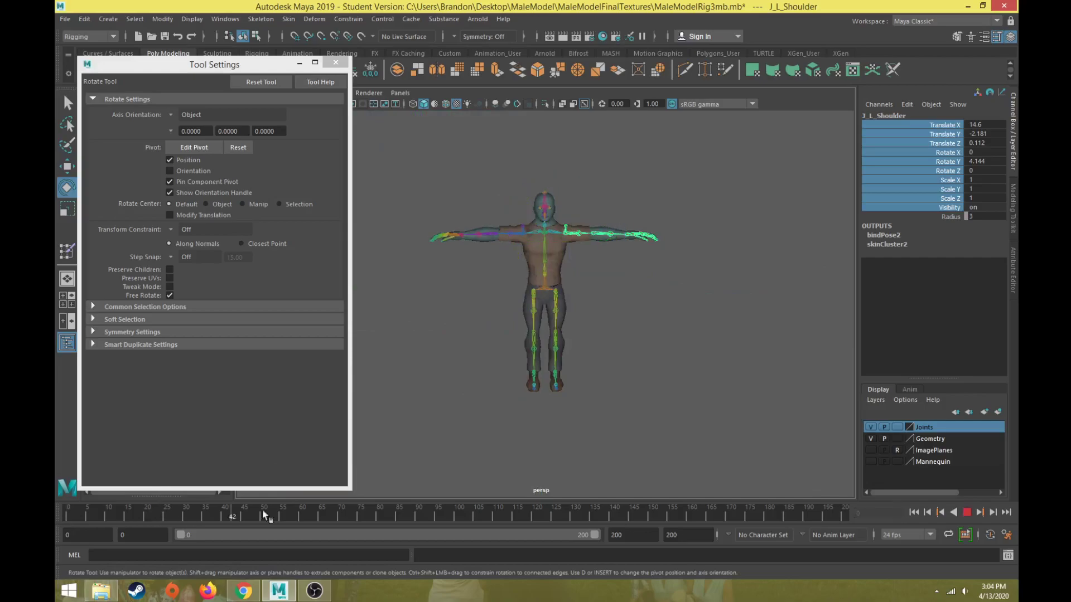
key(Escape)
scroll(662, 295, up, 6)
key(s)
alt+middle_drag(637, 220, 561, 454)
- Rotate the J_L_Shoulder joint up to about 39 degrees in Z at frame 21 and key the raised-arm pose
drag(102, 512, 149, 513)
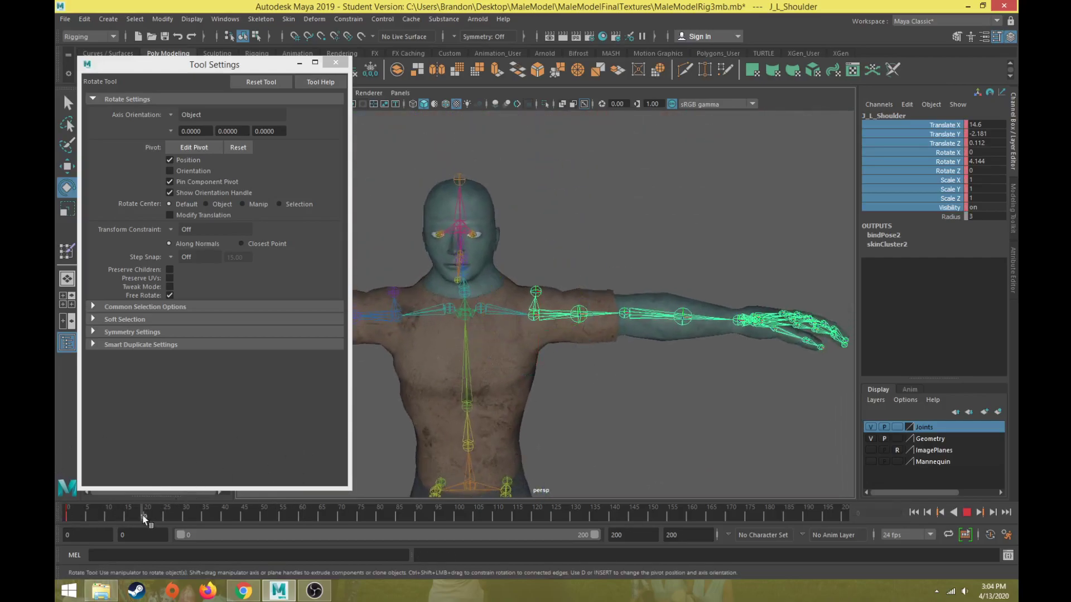
drag(572, 282, 540, 252)
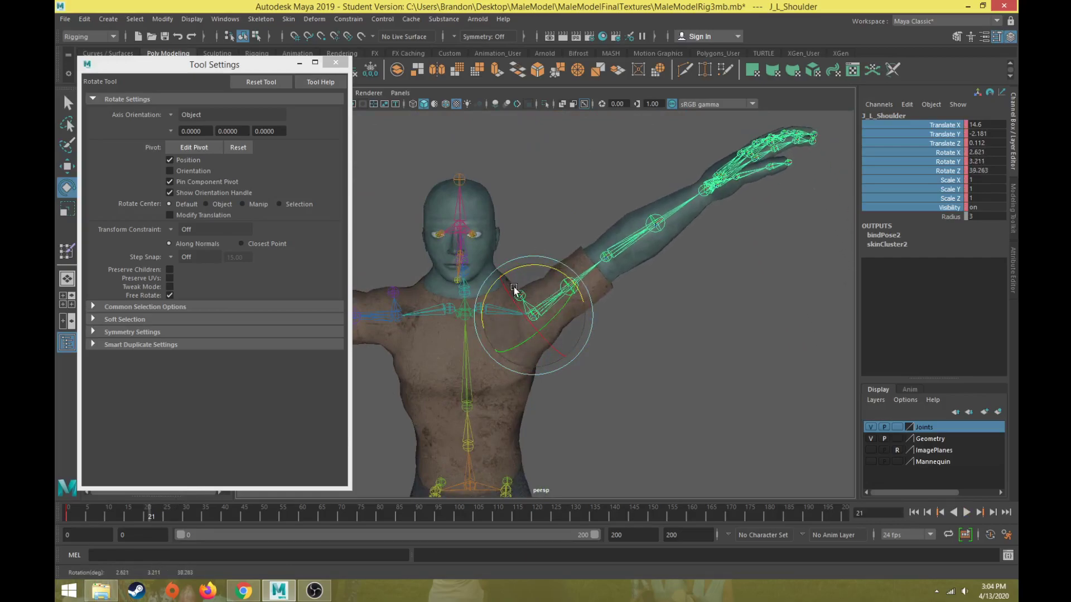
key(alt+v)
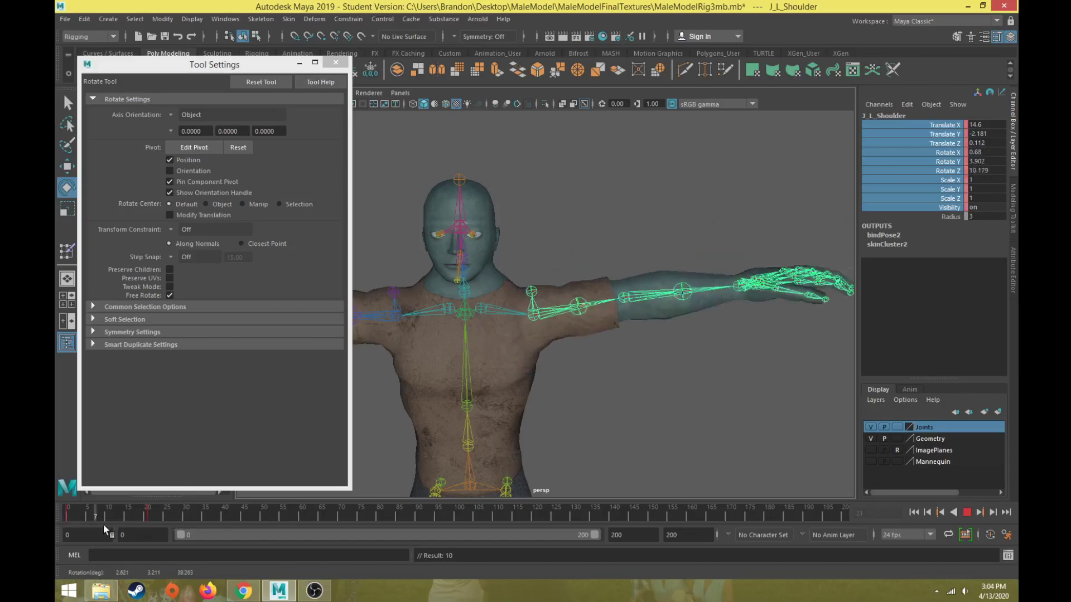
key(alt+v)
- Select the G_Body mesh at the rest pose and start the Paint Skin Weights tool on it
scroll(497, 387, up, 3)
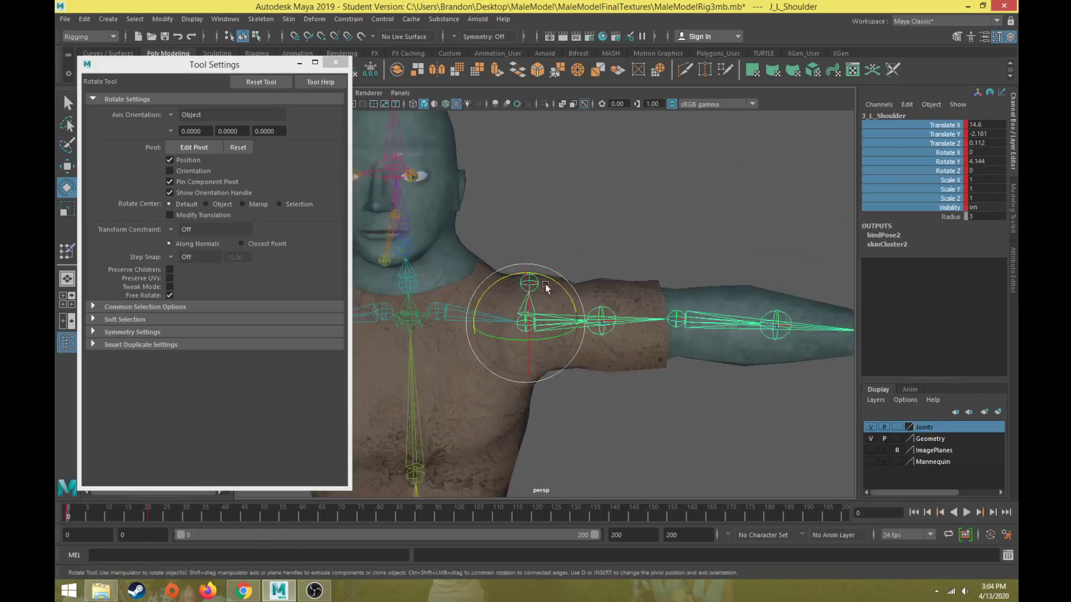
click(622, 289)
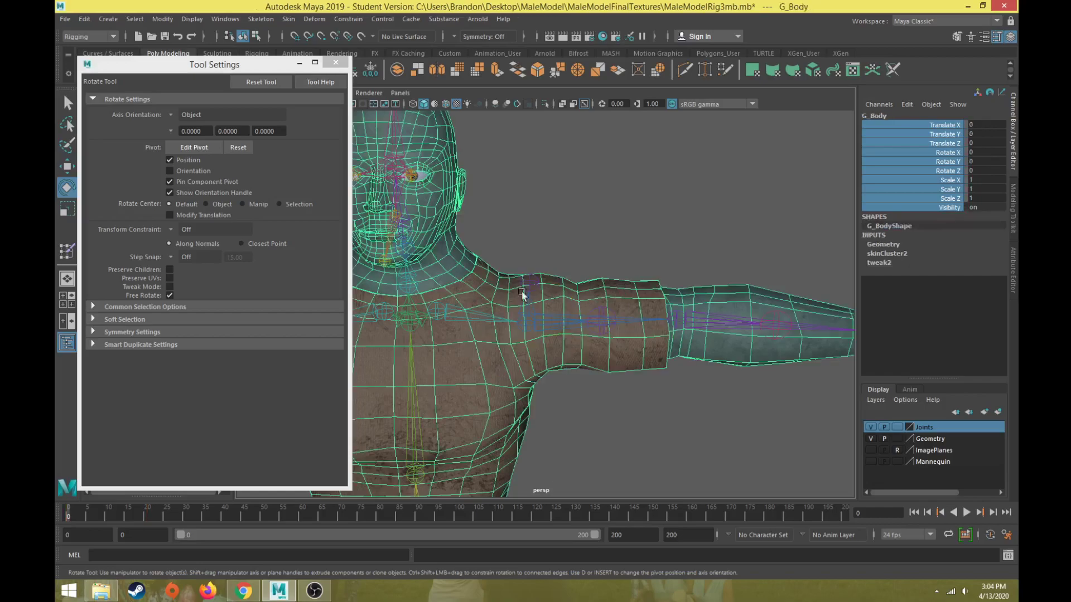
click(67, 254)
scroll(184, 190, down, 5)
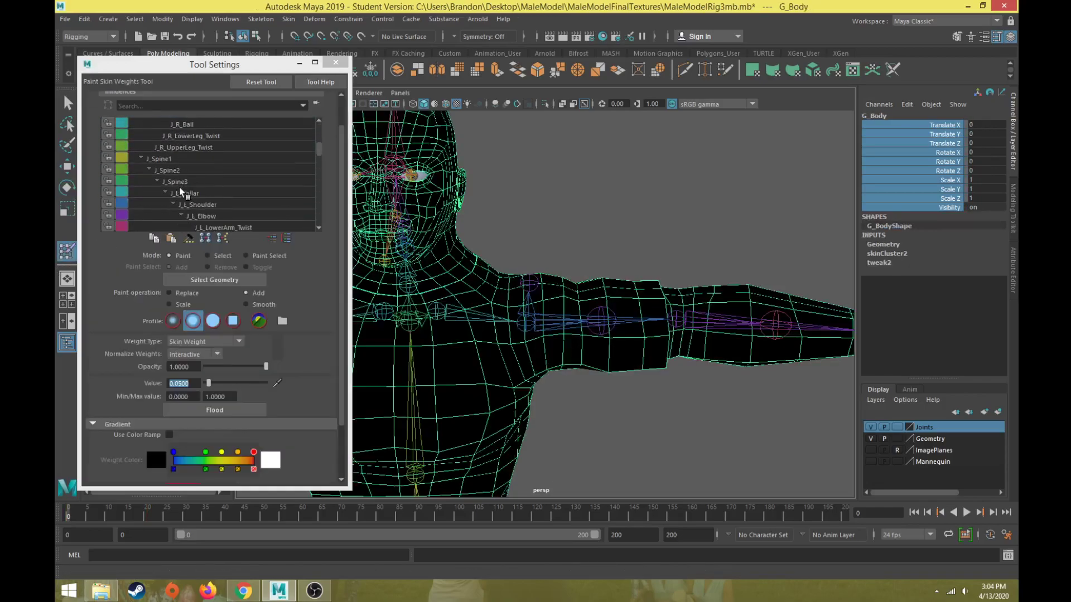
- Collapse the left hand's finger and thumb influences and choose J_L_Shoulder_T_Helper as the influence to paint
scroll(188, 181, down, 2)
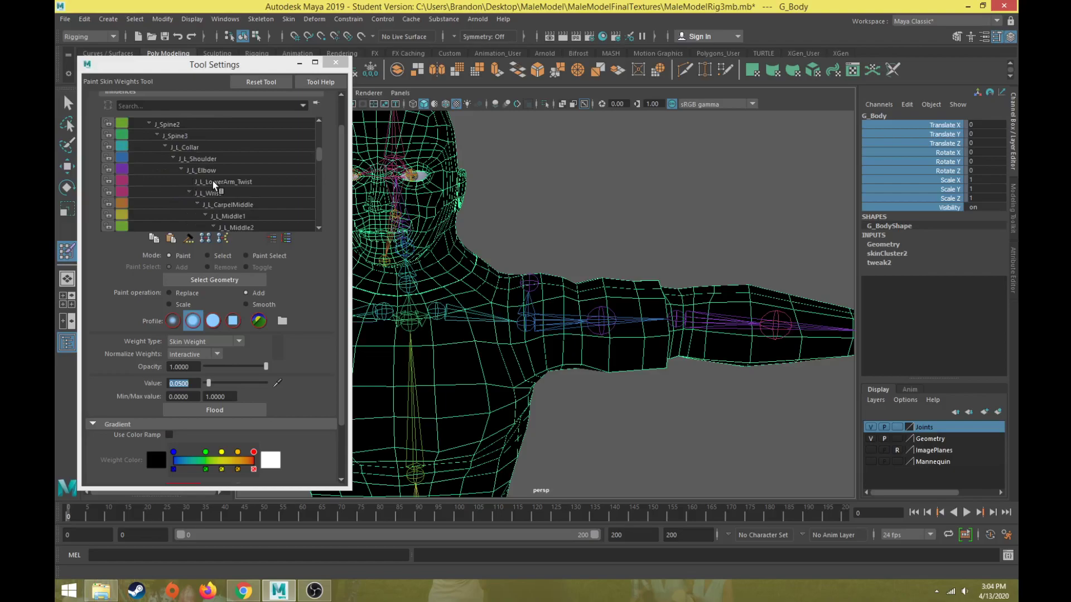
scroll(230, 174, down, 5)
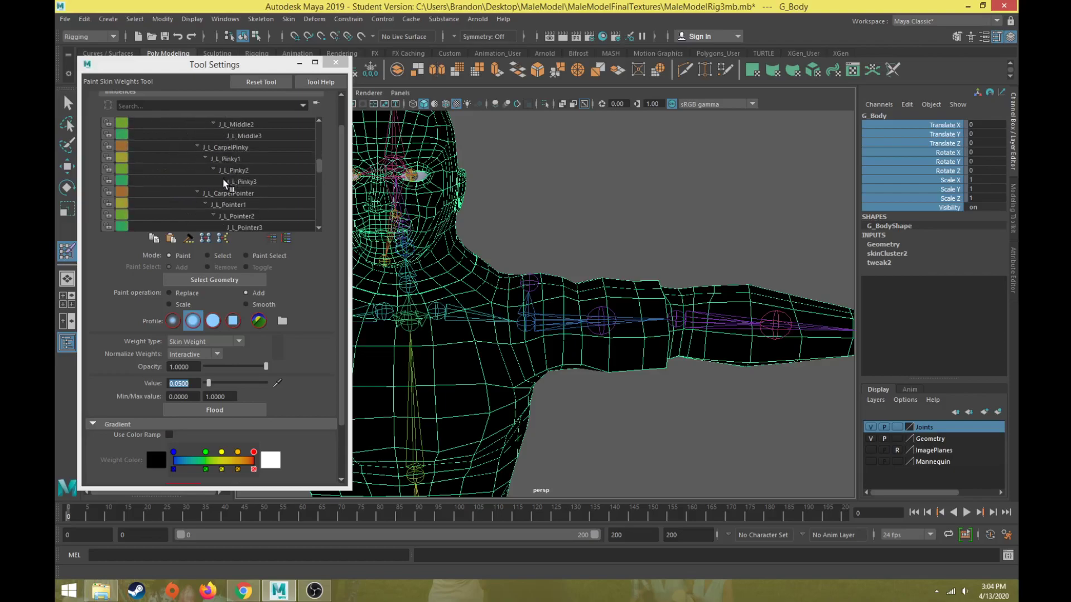
scroll(221, 195, up, 5)
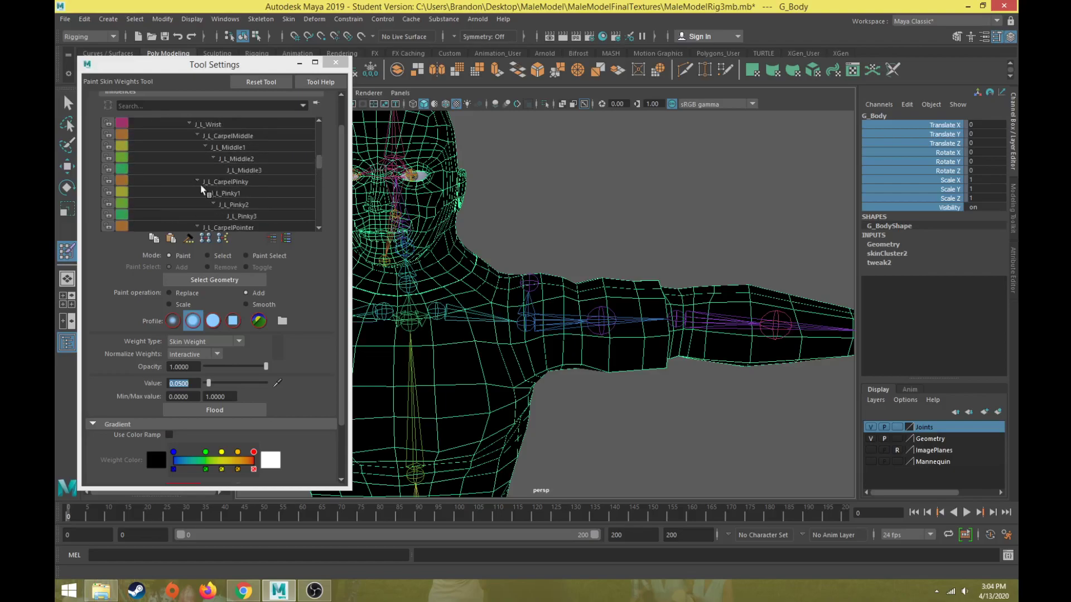
click(197, 136)
click(196, 147)
click(197, 159)
click(197, 171)
click(197, 182)
click(225, 193)
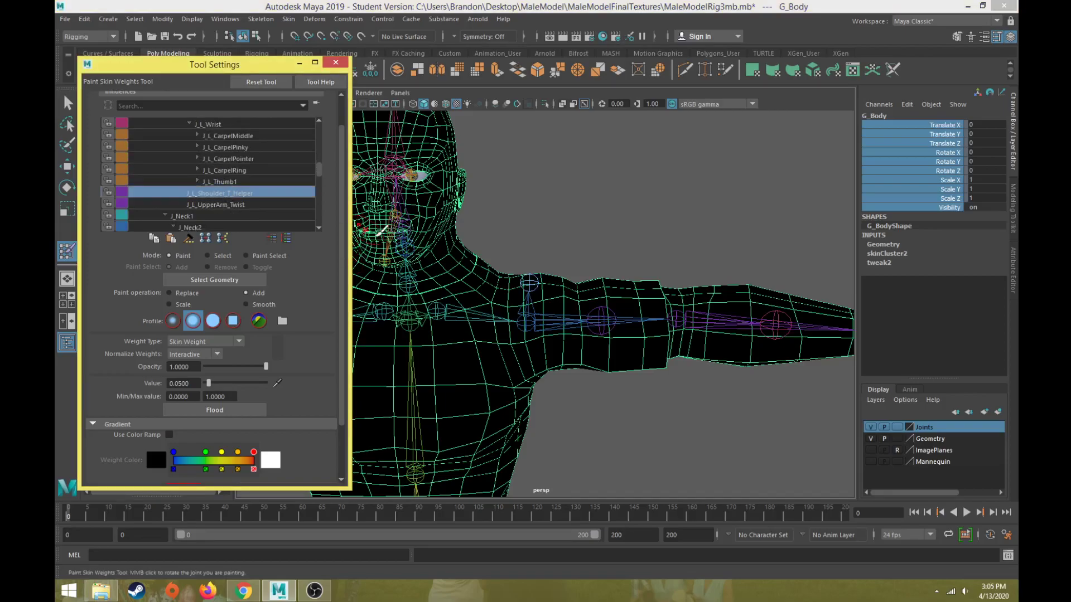
- Add J_L_Shoulder_T_Helper weight over the top of the left shoulder with a brush value of 0.1
scroll(477, 311, up, 3)
scroll(479, 336, down, 2)
mouse_move(441, 417)
alt+mouse_down()
mouse_move(468, 358)
mouse_move(490, 354)
mouse_move(524, 302)
alt+mouse_up()
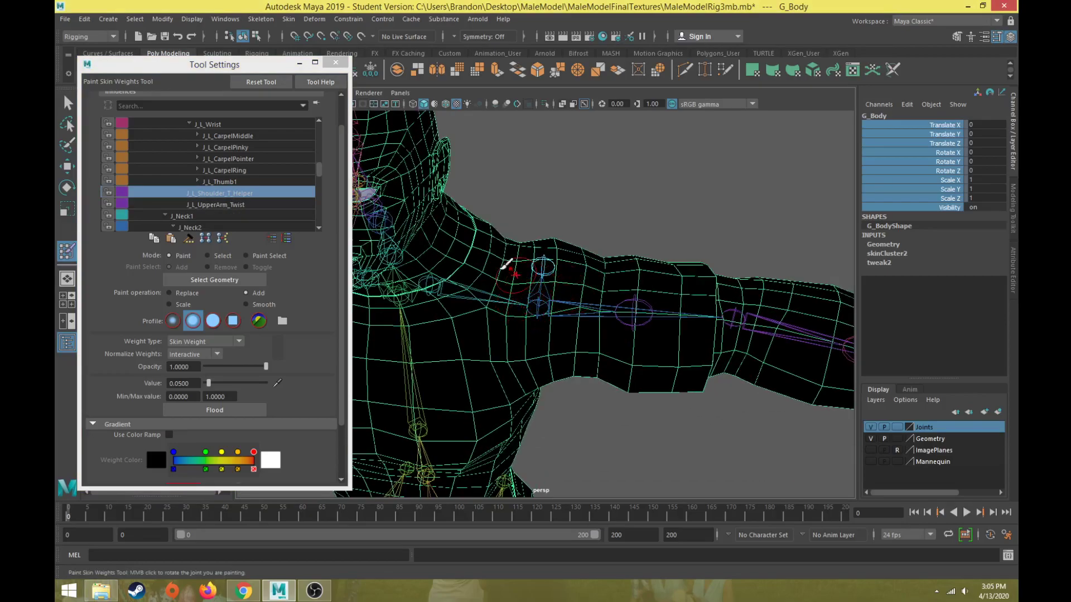
mouse_move(544, 299)
alt+mouse_down()
mouse_move(564, 285)
mouse_move(525, 299)
alt+mouse_up()
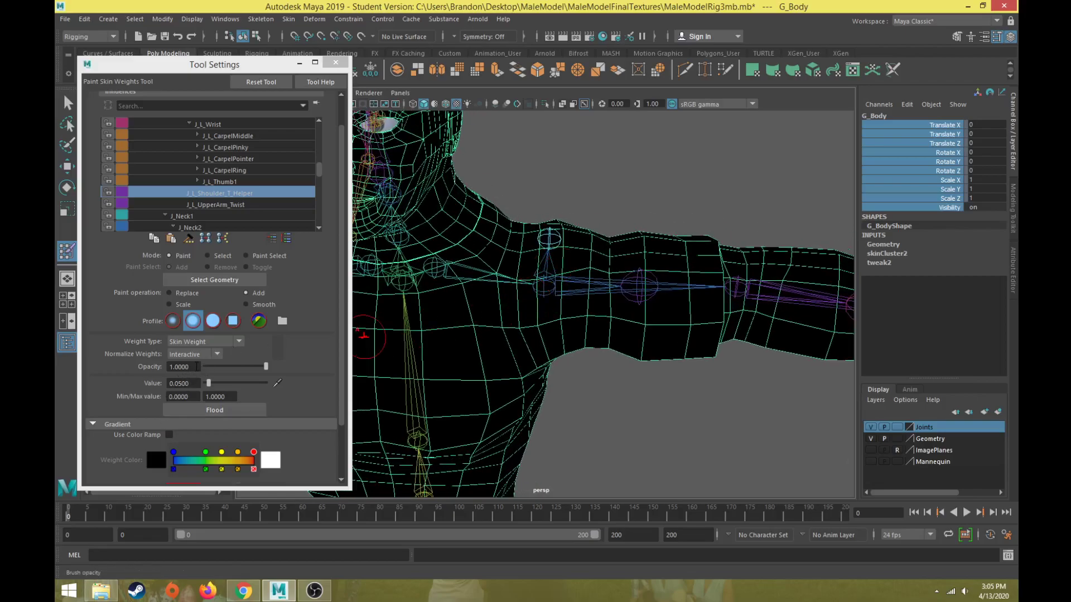
drag(201, 386, 97, 390)
text(.1)
key(Return)
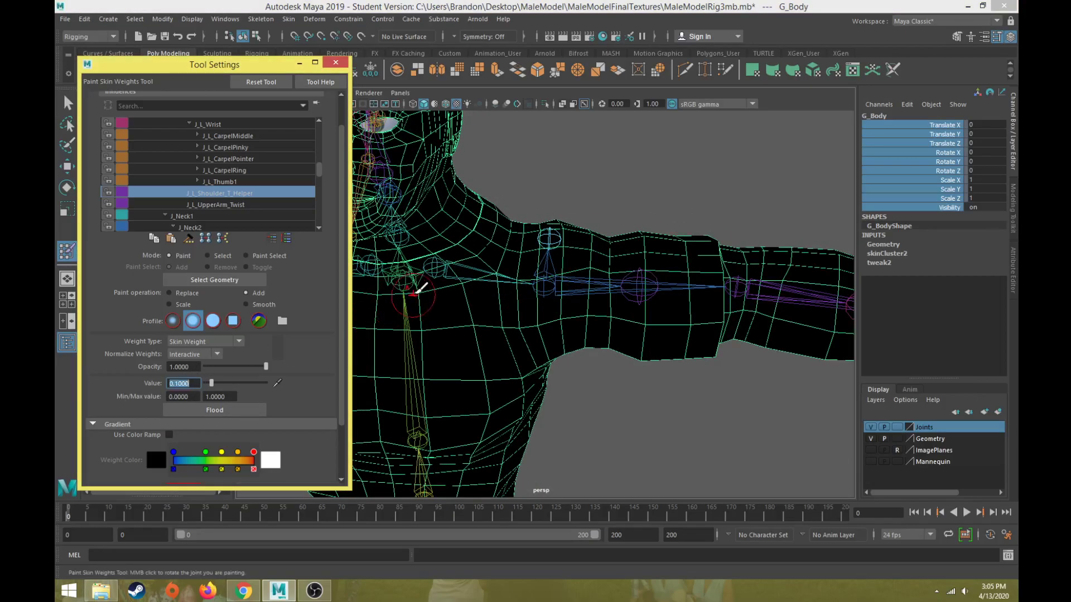
scroll(494, 294, up, 3)
mouse_move(524, 262)
alt+mouse_down()
mouse_move(538, 239)
mouse_move(545, 375)
mouse_move(540, 306)
mouse_move(541, 327)
mouse_move(557, 300)
mouse_move(538, 287)
mouse_move(536, 310)
mouse_move(569, 341)
mouse_move(555, 317)
mouse_move(531, 346)
mouse_move(564, 347)
alt+mouse_up()
mouse_move(564, 347)
alt+mouse_down()
mouse_move(507, 334)
mouse_move(524, 313)
mouse_move(483, 274)
mouse_move(502, 282)
mouse_move(510, 351)
mouse_move(569, 358)
mouse_move(607, 307)
alt+mouse_up()
mouse_move(586, 216)
mouse_down()
mouse_move(565, 253)
mouse_move(471, 261)
mouse_move(467, 227)
mouse_move(495, 178)
mouse_move(475, 268)
mouse_up()
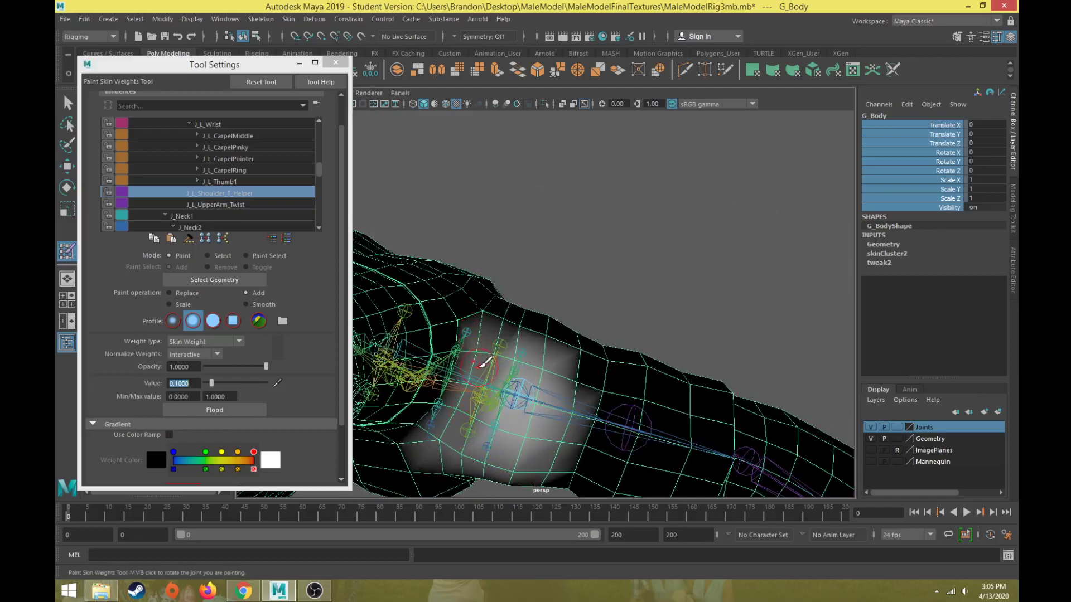
mouse_move(487, 313)
mouse_down()
mouse_move(557, 340)
mouse_move(581, 374)
mouse_up()
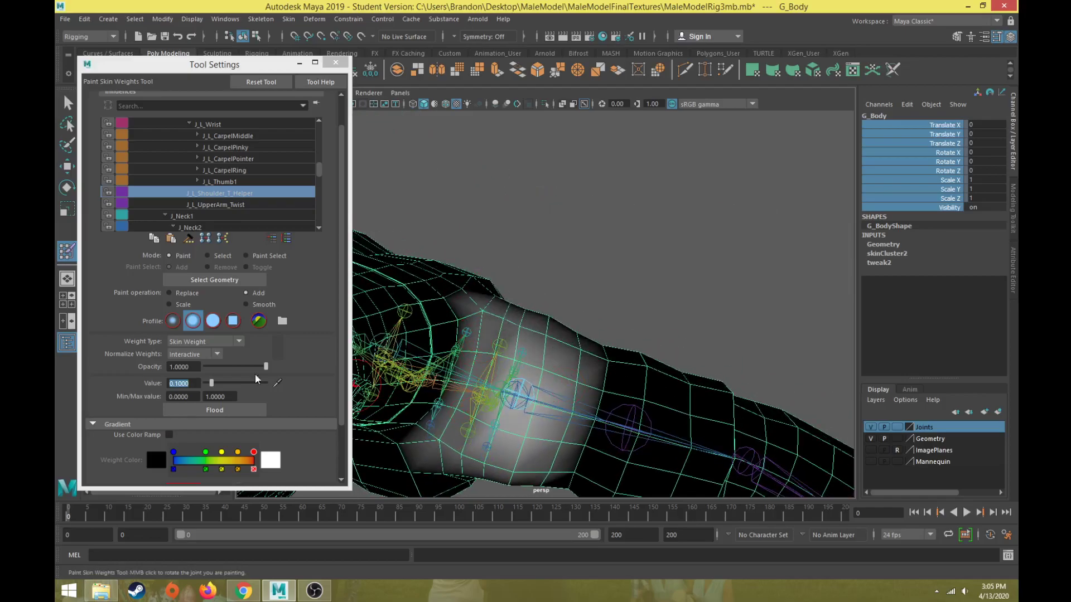
- Test the shoulder with the arm raised at frame 20 by moving J_L_Shoulder_T_Helper up and outward, and undo back to the rest pose
drag(194, 384, 106, 371)
scroll(467, 331, down, 4)
alt+drag(473, 347, 519, 292)
drag(131, 514, 146, 514)
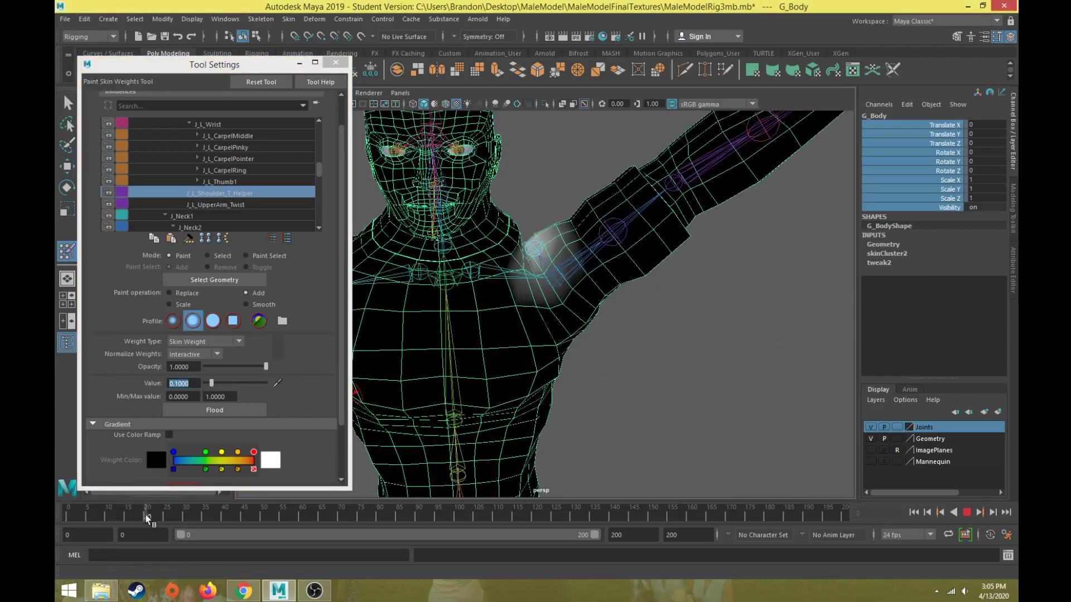
scroll(477, 314, up, 5)
key(w)
click(521, 175)
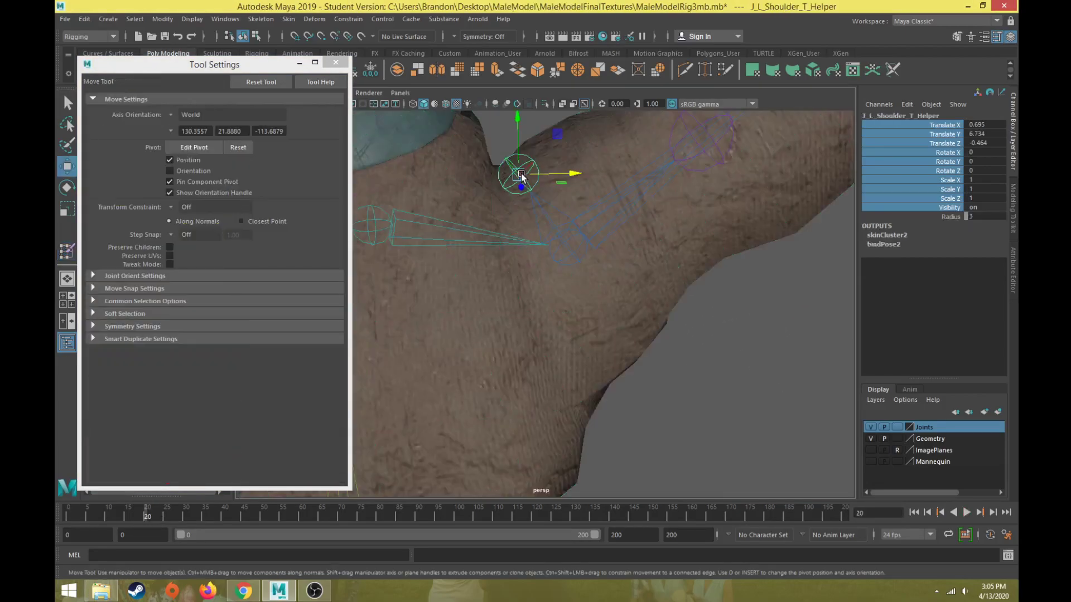
alt+middle_drag(520, 177, 469, 254)
drag(470, 257, 586, 101)
key(ctrl+z)
key(ctrl+z)
key(ctrl+z)
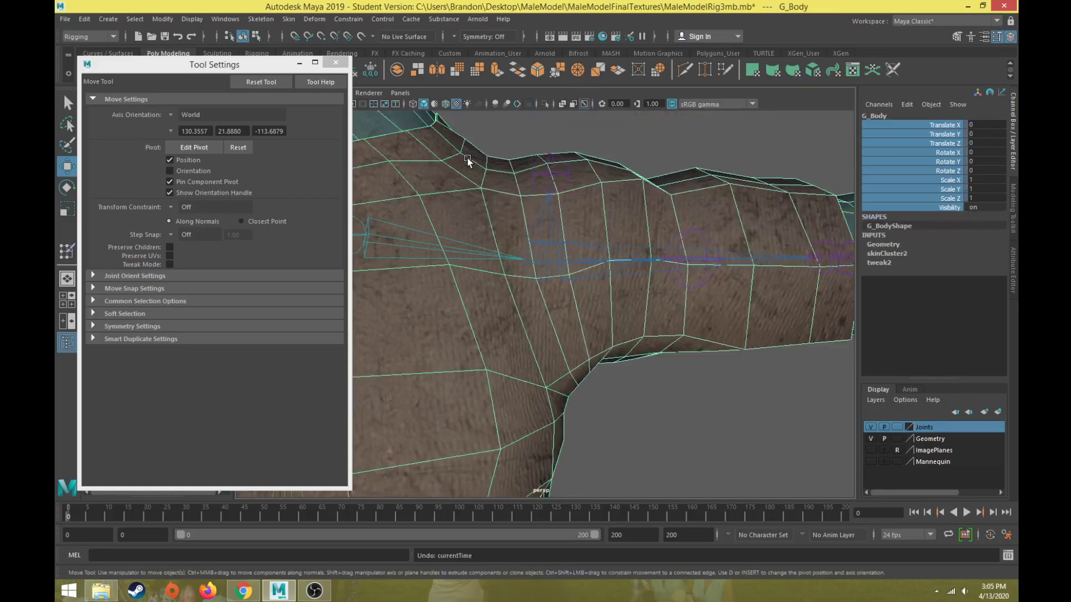
- Extend the J_L_Shoulder_T_Helper weight across the left shoulder toward the neck and upper chest
click(67, 252)
mouse_move(504, 182)
alt+mouse_down()
mouse_move(478, 217)
mouse_move(545, 257)
mouse_move(615, 161)
mouse_move(498, 234)
mouse_move(537, 276)
mouse_move(534, 316)
alt+mouse_up()
mouse_move(496, 320)
alt+mouse_down()
mouse_move(514, 304)
mouse_move(616, 285)
mouse_move(569, 292)
mouse_move(640, 212)
alt+mouse_up()
mouse_move(568, 276)
mouse_down()
mouse_move(616, 229)
mouse_move(603, 287)
mouse_up()
mouse_move(667, 227)
alt+mouse_down()
mouse_move(578, 306)
mouse_move(545, 316)
mouse_move(576, 379)
mouse_move(544, 295)
mouse_move(424, 323)
mouse_move(534, 310)
alt+mouse_up()
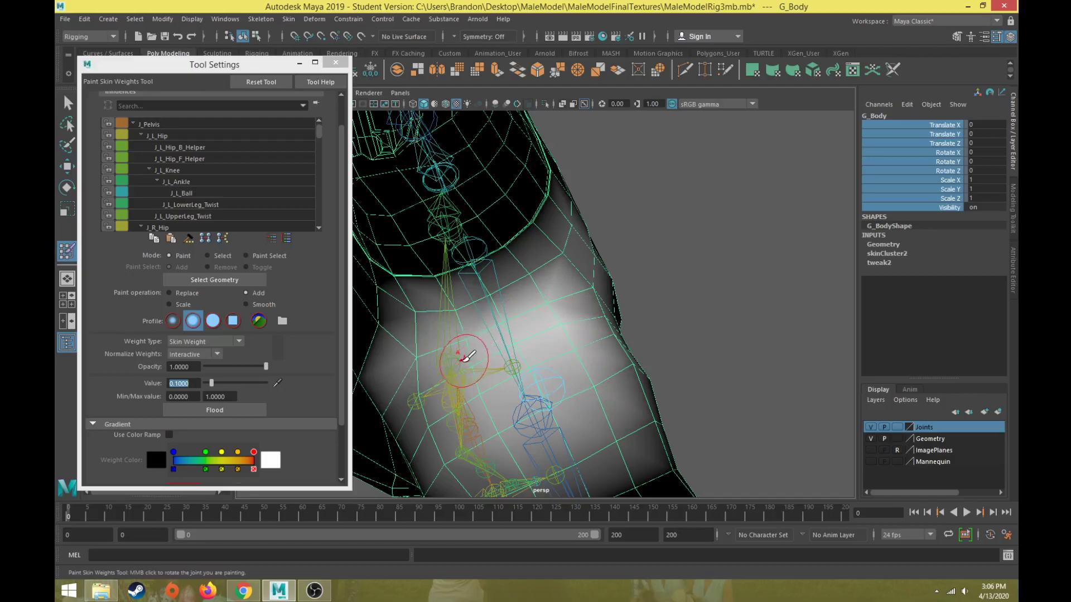
alt+drag(446, 447, 551, 413)
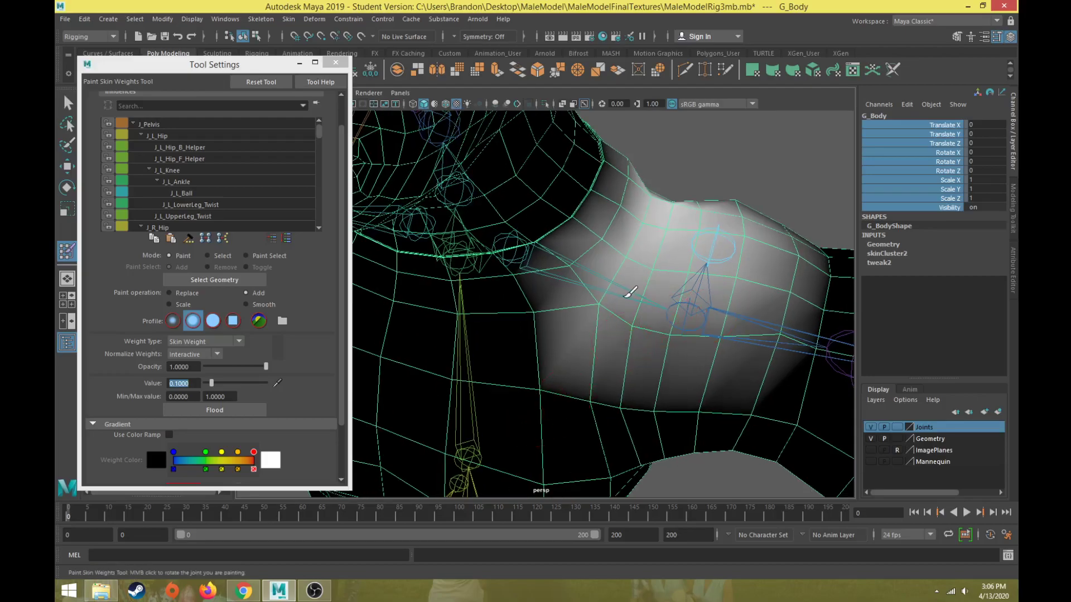
- Test the wider helper weighting by pulling J_L_Shoulder_T_Helper away from the raised shoulder at frame 20, and undo back to frame 0
key(w)
drag(216, 517, 146, 517)
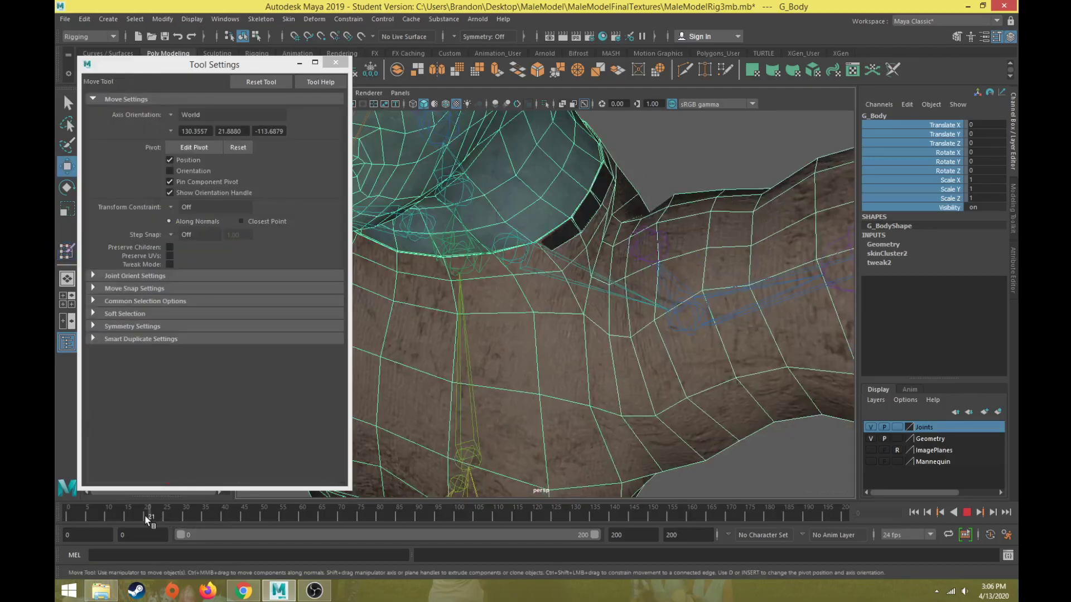
alt+drag(491, 285, 561, 263)
click(668, 147)
alt+middle_drag(668, 147, 575, 235)
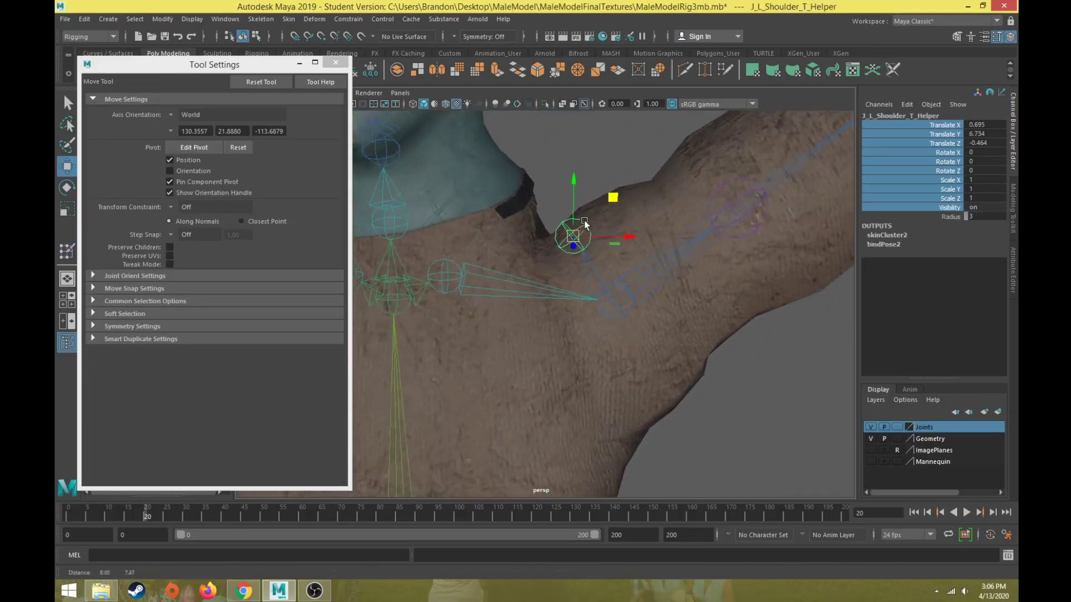
drag(611, 193, 667, 92)
scroll(642, 195, down, 5)
mouse_move(642, 246)
alt+mouse_down()
mouse_move(657, 235)
mouse_move(631, 249)
mouse_move(632, 237)
alt+mouse_up()
mouse_move(641, 160)
middle_down()
mouse_move(633, 182)
mouse_move(636, 162)
mouse_move(642, 169)
middle_up()
key(ctrl+z)
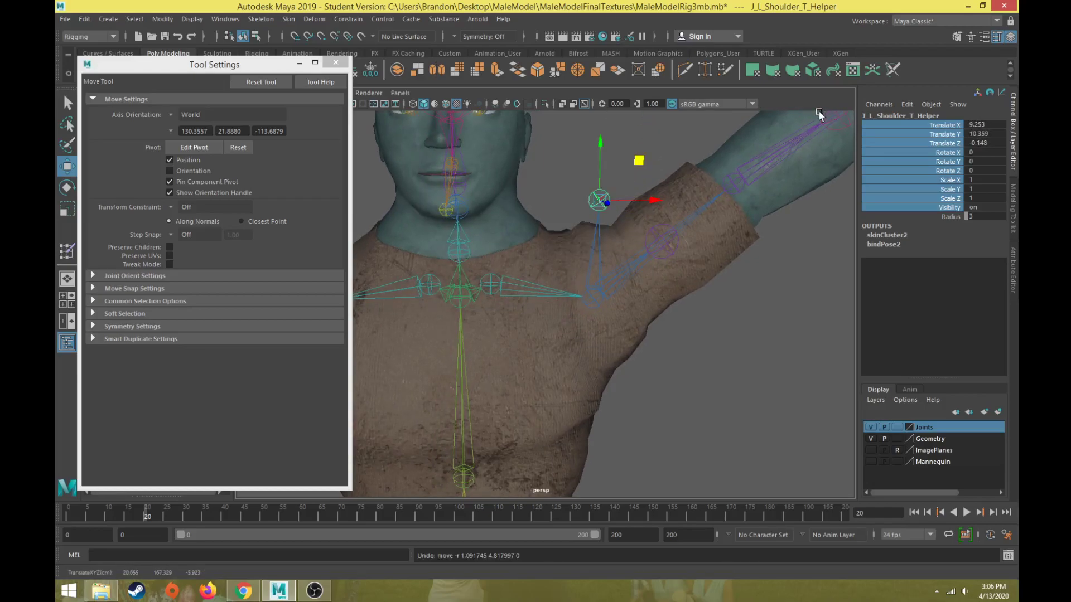
key(ctrl+z)
key(ctrl+z)
key(ctrl+z)
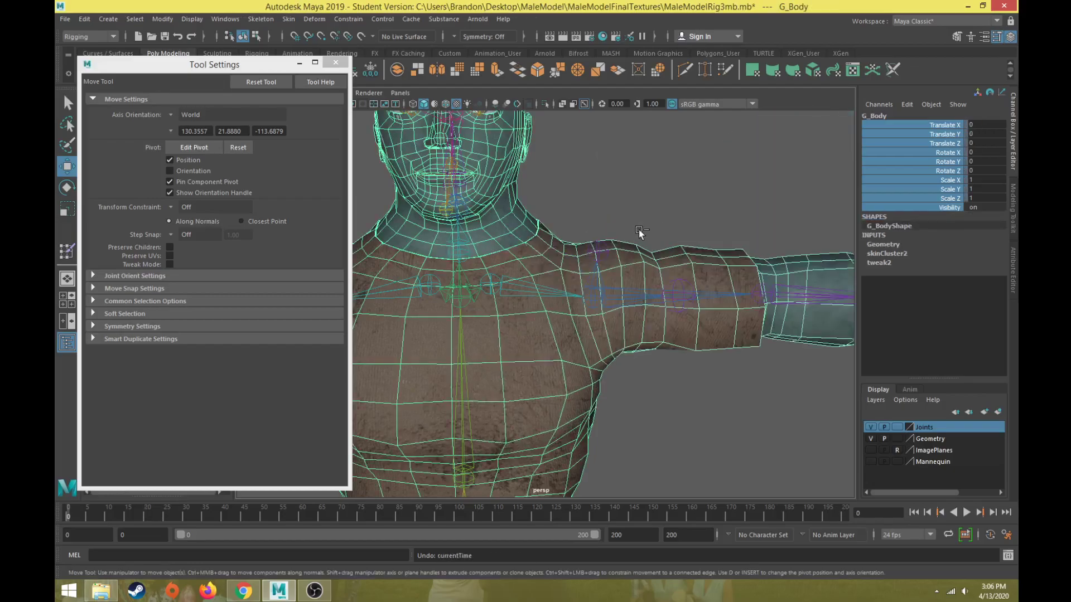
- Frame the left upper arm, reselect the G_Body mesh and restart the Paint Skin Weights tool
alt+middle_drag(613, 267, 517, 267)
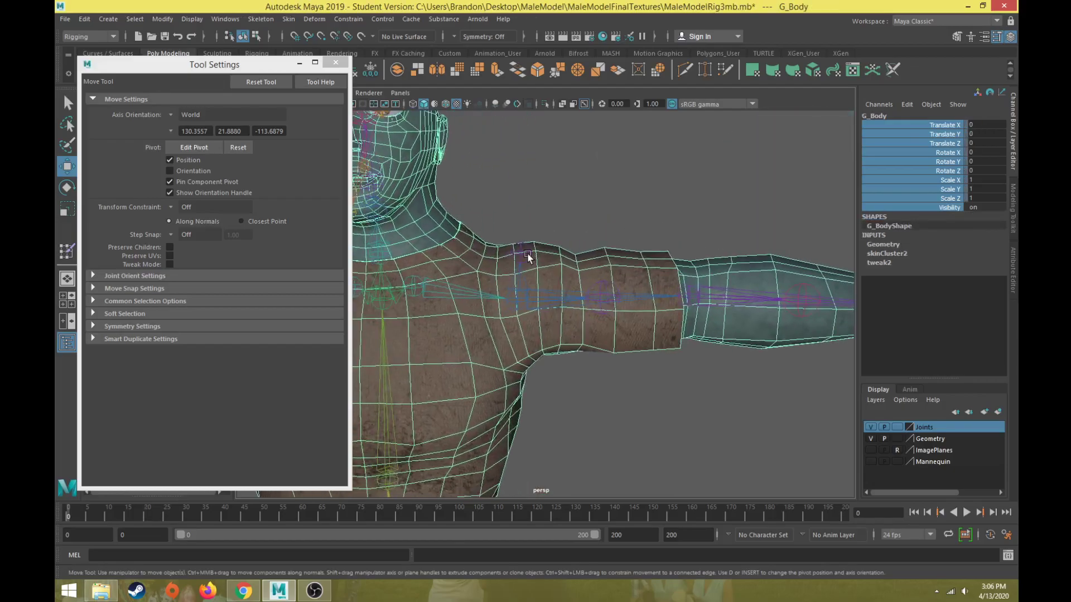
alt+middle_drag(605, 308, 574, 277)
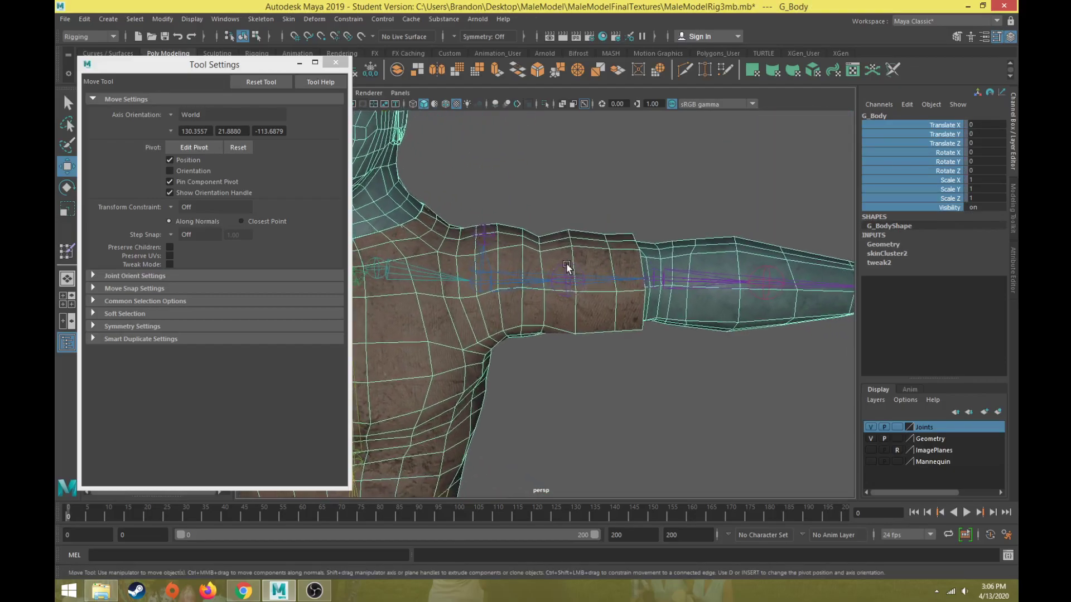
click(567, 267)
click(632, 249)
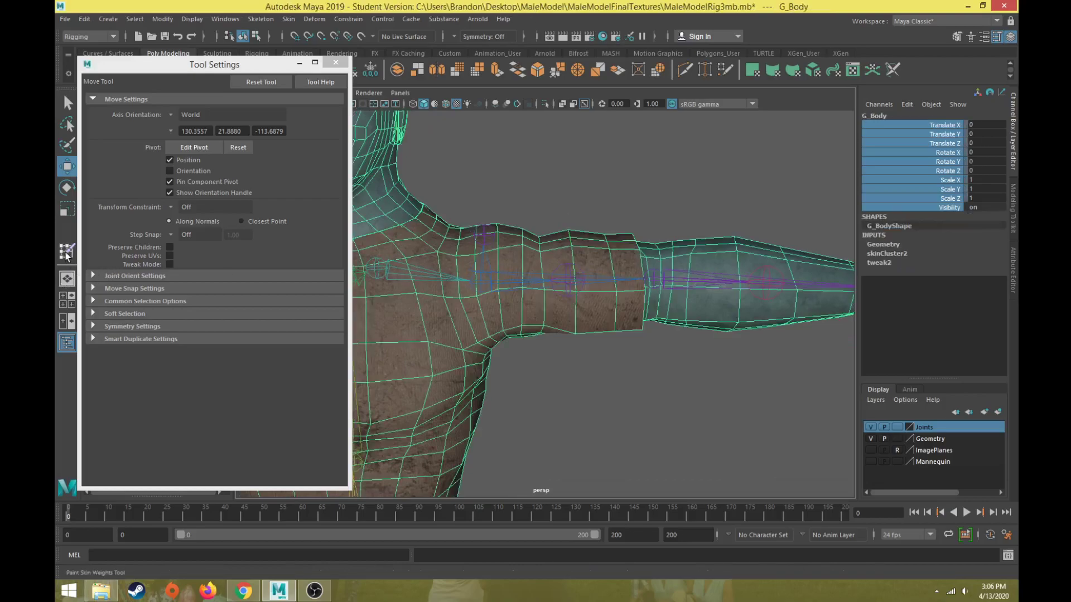
click(66, 254)
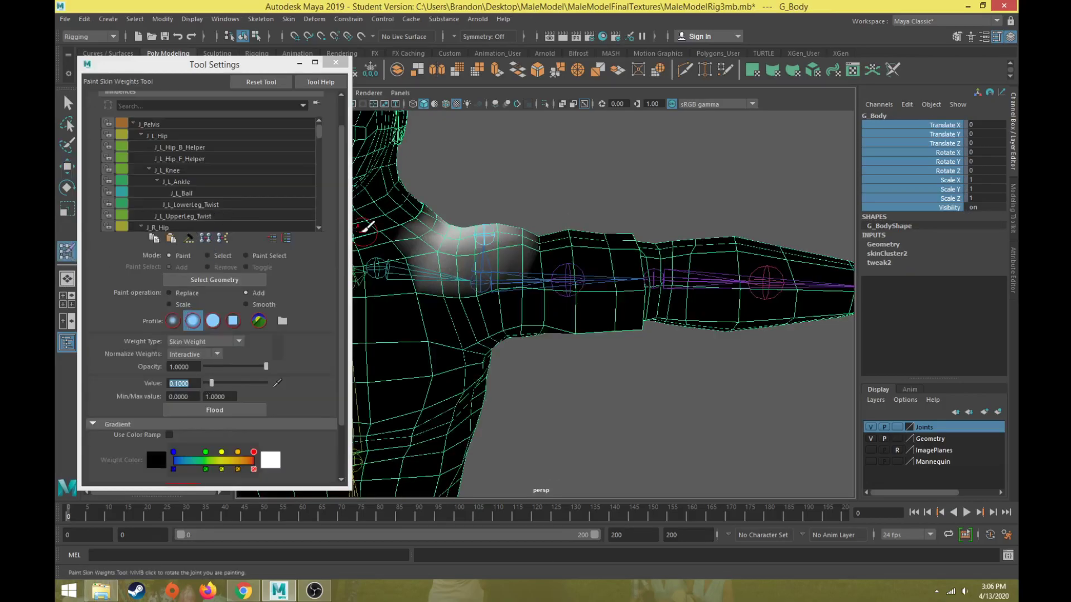
- Collapse the J_R_Hip, J_L_Hip and J_L_Wrist branches in the influence hierarchy to reach the left arm's helper and twist joints
scroll(208, 182, down, 3)
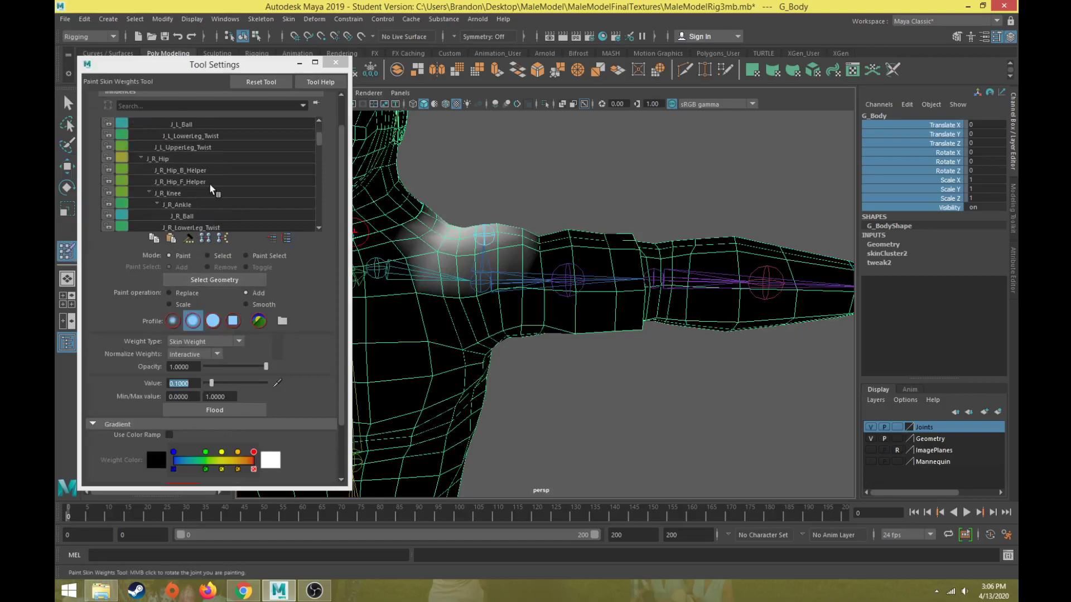
click(142, 146)
scroll(141, 146, up, 3)
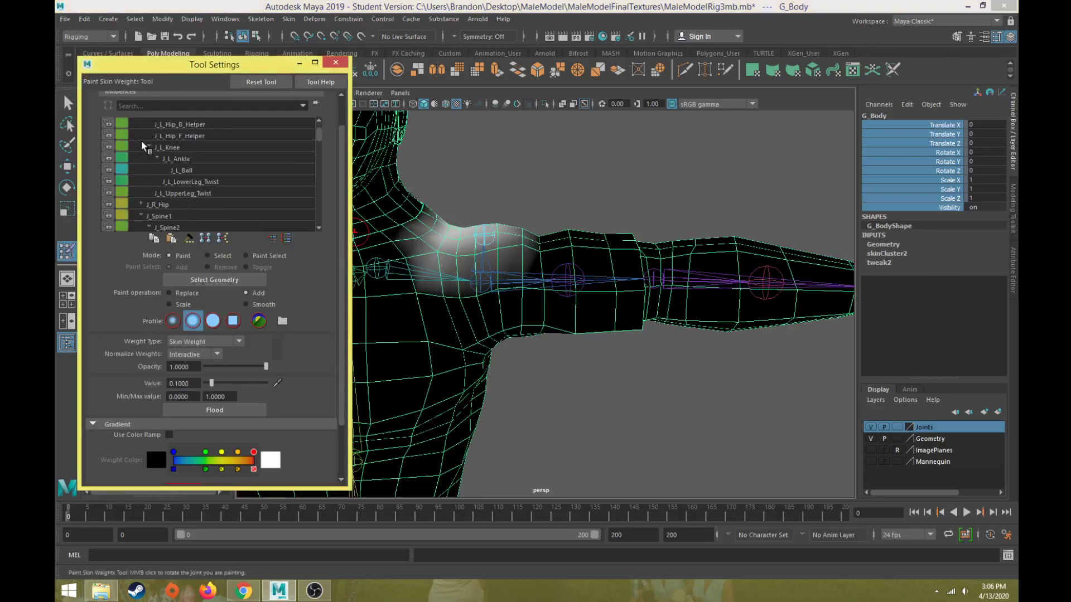
click(140, 135)
scroll(200, 189, down, 5)
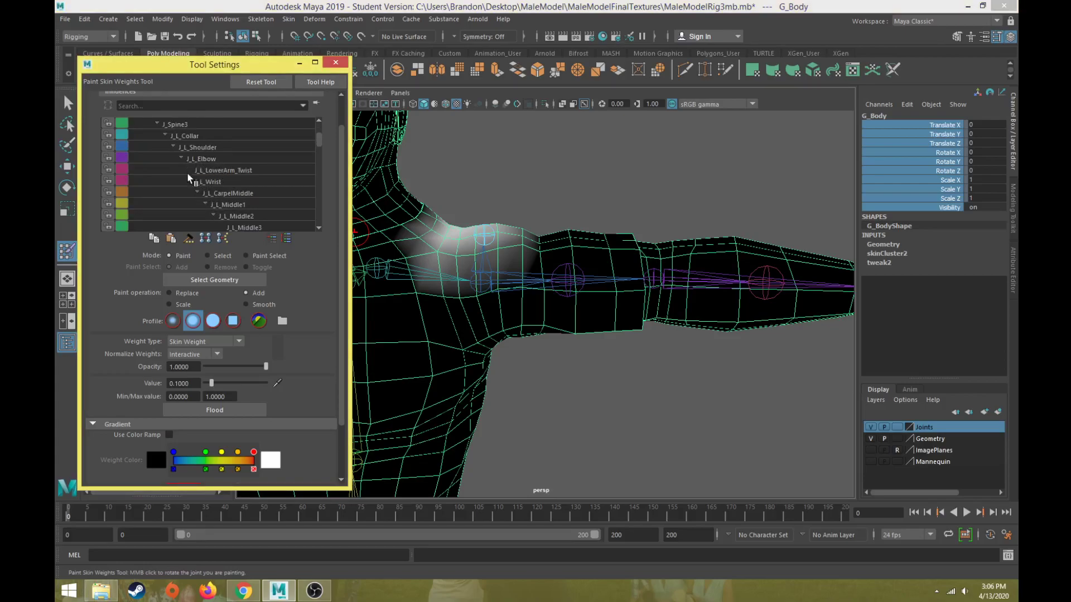
scroll(188, 175, down, 1)
click(190, 147)
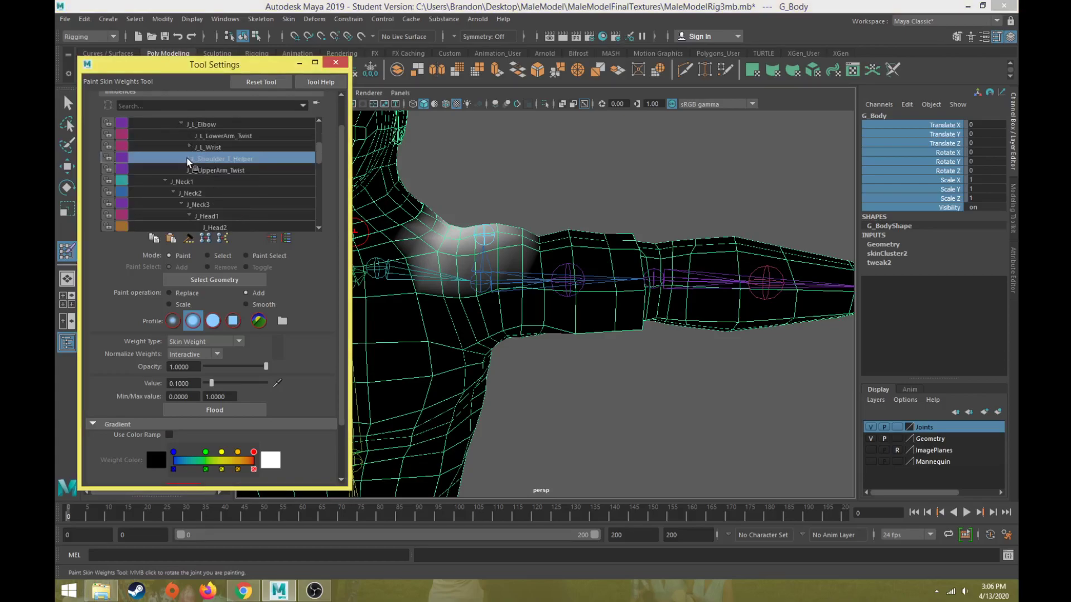
- Paint J_L_UpperArm_Twist weight in a band around the middle of the left upper arm with Add at value 0.1
click(204, 170)
scroll(628, 324, up, 4)
alt+drag(612, 331, 574, 310)
scroll(580, 309, down, 4)
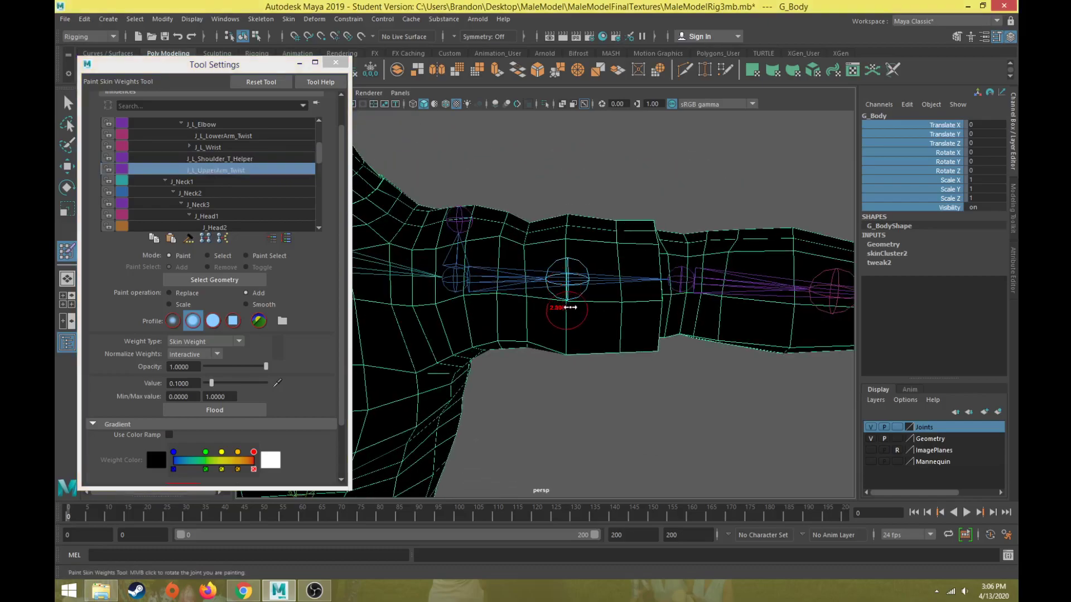
drag(554, 242, 569, 365)
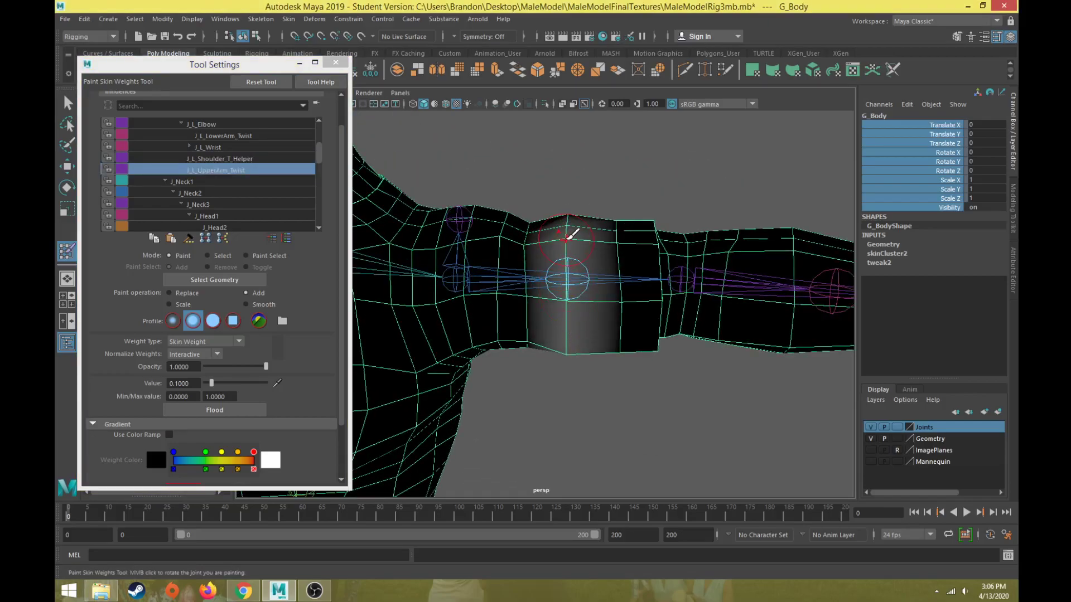
alt+drag(573, 239, 562, 422)
mouse_move(560, 360)
mouse_down()
mouse_move(559, 251)
mouse_move(563, 347)
mouse_up()
drag(563, 312, 577, 217)
mouse_move(565, 284)
mouse_down()
mouse_move(583, 201)
mouse_move(567, 335)
mouse_move(569, 227)
mouse_move(561, 440)
mouse_up()
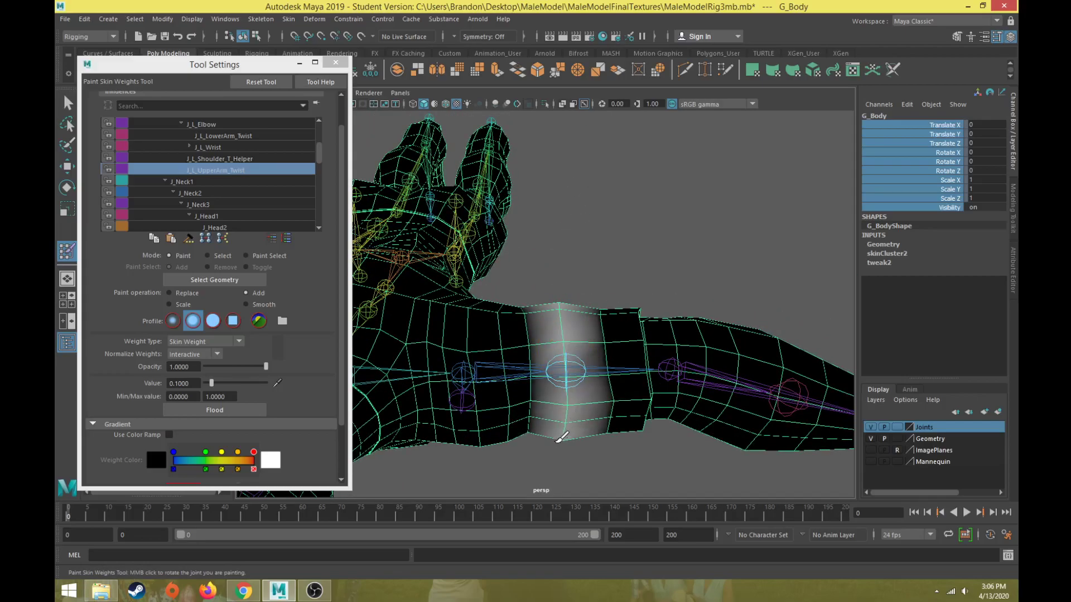
mouse_move(566, 380)
alt+mouse_down()
mouse_move(555, 203)
mouse_move(575, 237)
alt+mouse_up()
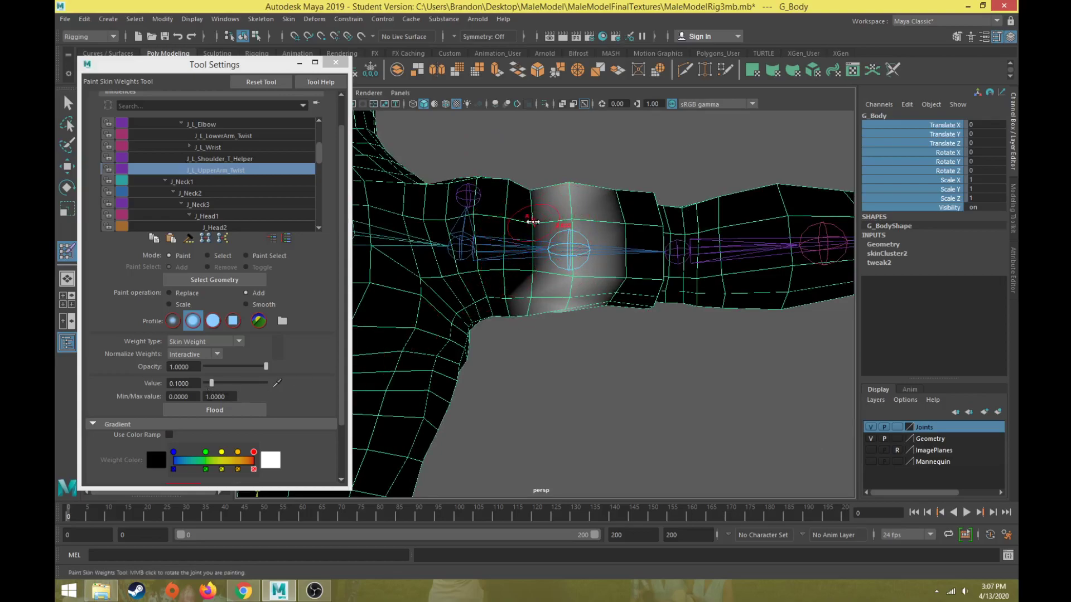
- Widen the J_L_UpperArm_Twist weight band toward the shoulder and toward the sleeve end at value 0.1
mouse_move(526, 214)
mouse_down()
mouse_move(544, 242)
mouse_move(527, 235)
mouse_up()
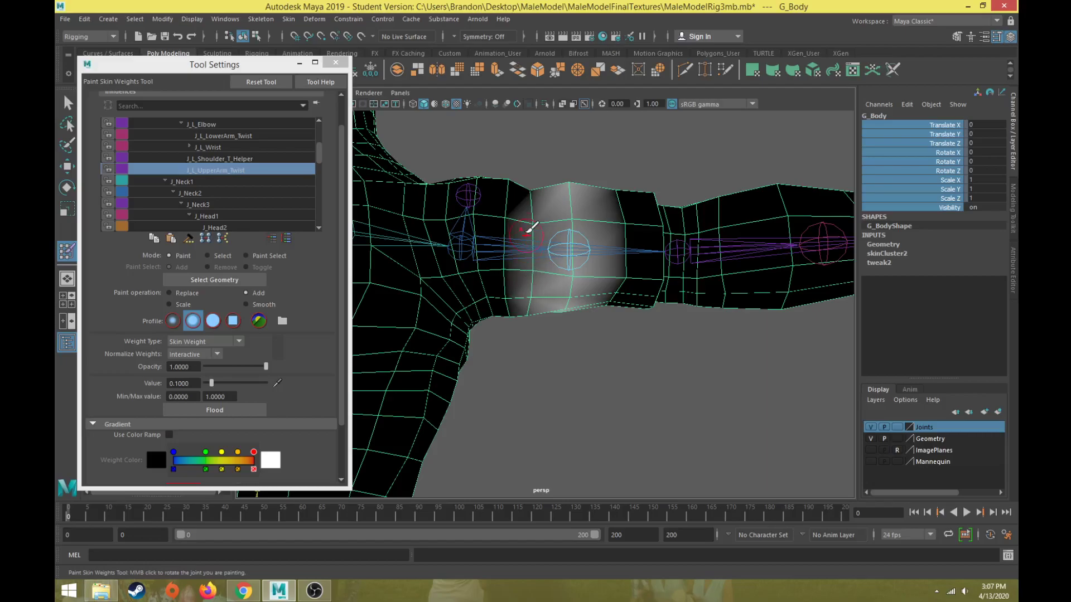
alt+drag(535, 179, 533, 363)
mouse_move(530, 272)
alt+mouse_down()
mouse_move(523, 393)
mouse_move(527, 290)
alt+mouse_up()
mouse_move(593, 254)
mouse_down()
mouse_move(592, 341)
mouse_move(595, 198)
mouse_up()
mouse_move(596, 198)
alt+mouse_down()
mouse_move(592, 257)
mouse_move(602, 227)
alt+mouse_up()
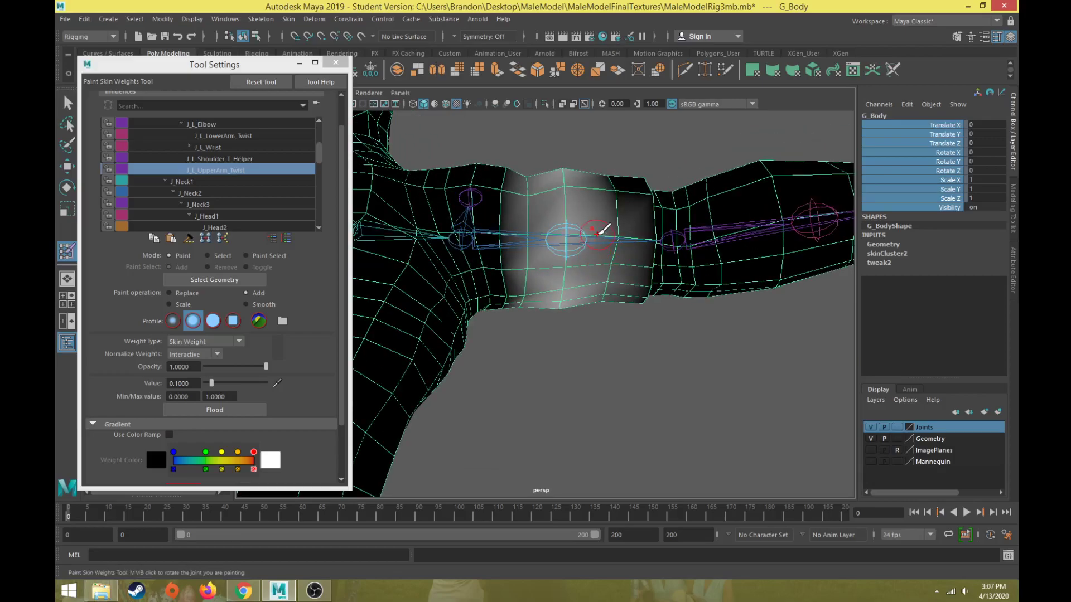
mouse_move(617, 172)
alt+mouse_down()
mouse_move(595, 275)
mouse_move(612, 334)
mouse_move(617, 251)
mouse_move(627, 296)
mouse_move(531, 305)
alt+mouse_up()
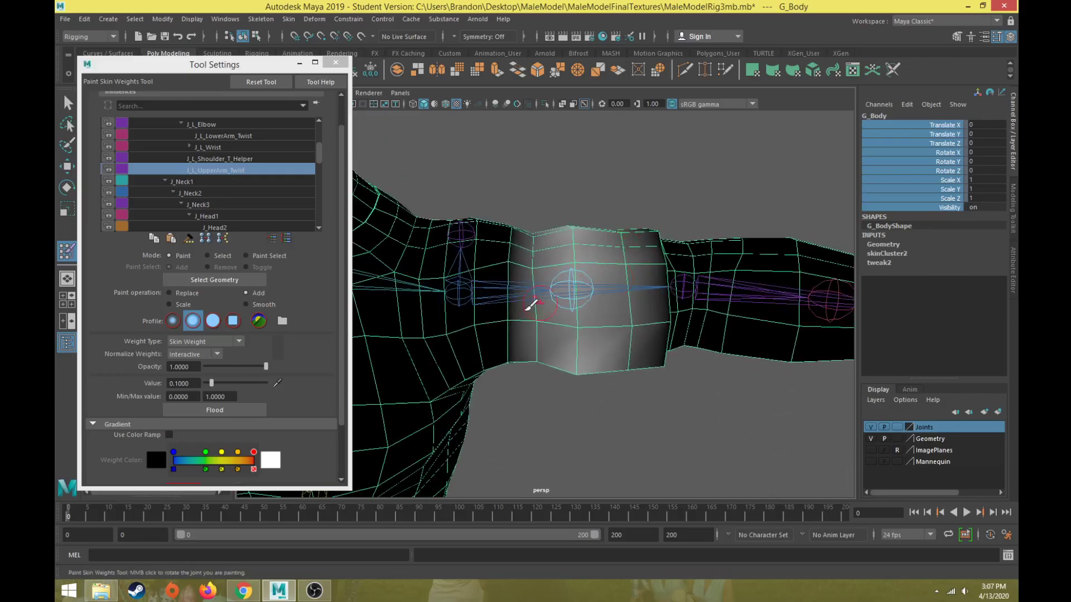
- Set the paint value to 0.05 and blend the J_L_UpperArm_Twist weight softly toward the left shoulder
click(191, 385)
text(.05)
key(Return)
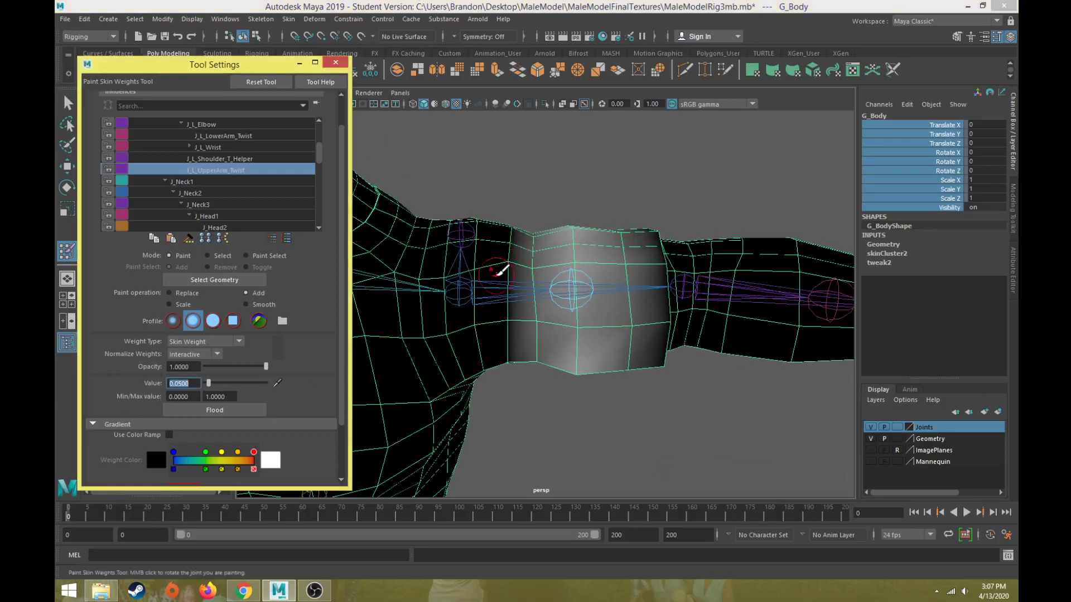
drag(500, 275, 518, 226)
drag(503, 304, 511, 344)
mouse_move(497, 283)
alt+mouse_down()
mouse_move(487, 363)
mouse_move(499, 335)
mouse_move(513, 335)
mouse_move(520, 427)
alt+mouse_up()
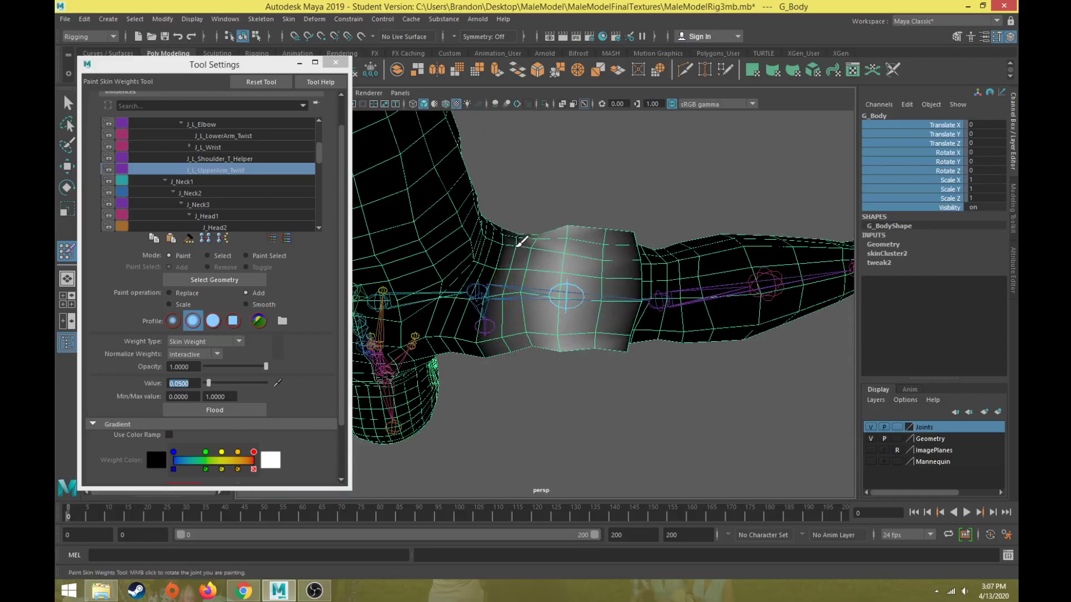
alt+drag(534, 260, 531, 251)
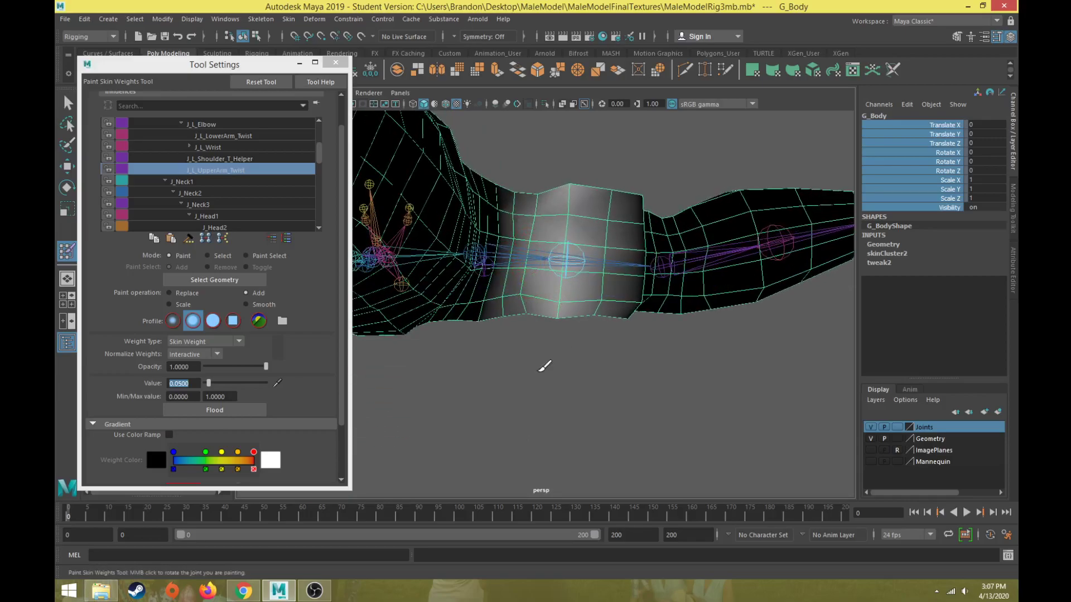
alt+drag(551, 363, 532, 175)
- Test the upper arm weighting by rotating and moving J_L_UpperArm_Twist, and undo both transforms
key(w)
click(567, 358)
alt+drag(564, 329, 552, 399)
key(e)
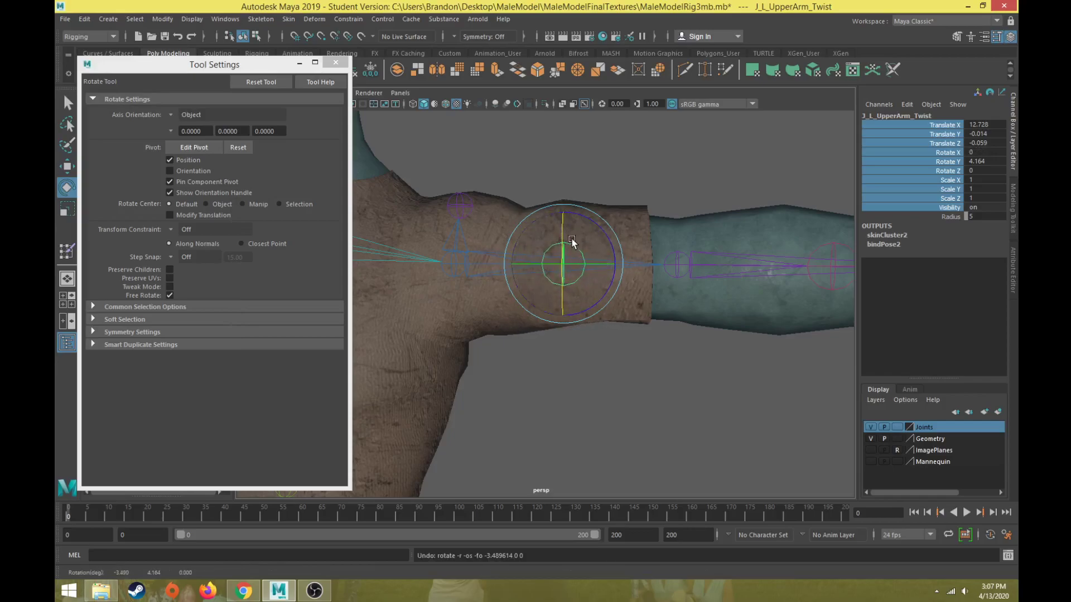
key(w)
drag(565, 224, 489, 402)
key(ctrl+z)
- Pull J_L_UpperArm_Twist away from the arm in different directions to check the sleeve deformation, undoing each move
scroll(576, 372, up, 3)
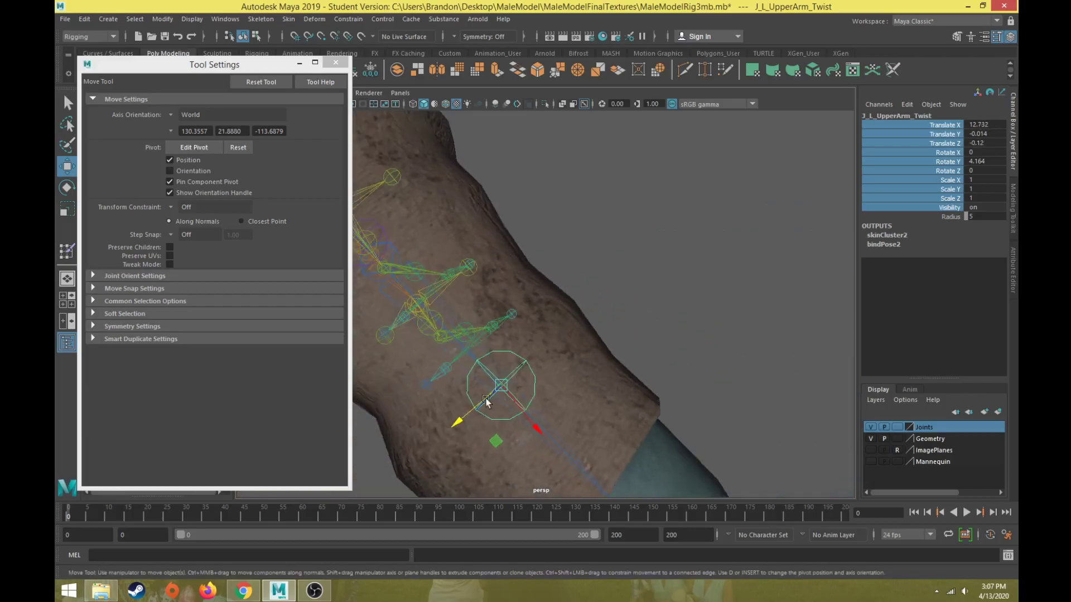
alt+middle_drag(488, 402, 508, 357)
drag(472, 375, 408, 407)
key(ctrl+z)
drag(480, 372, 671, 294)
key(ctrl+z)
scroll(514, 392, down, 2)
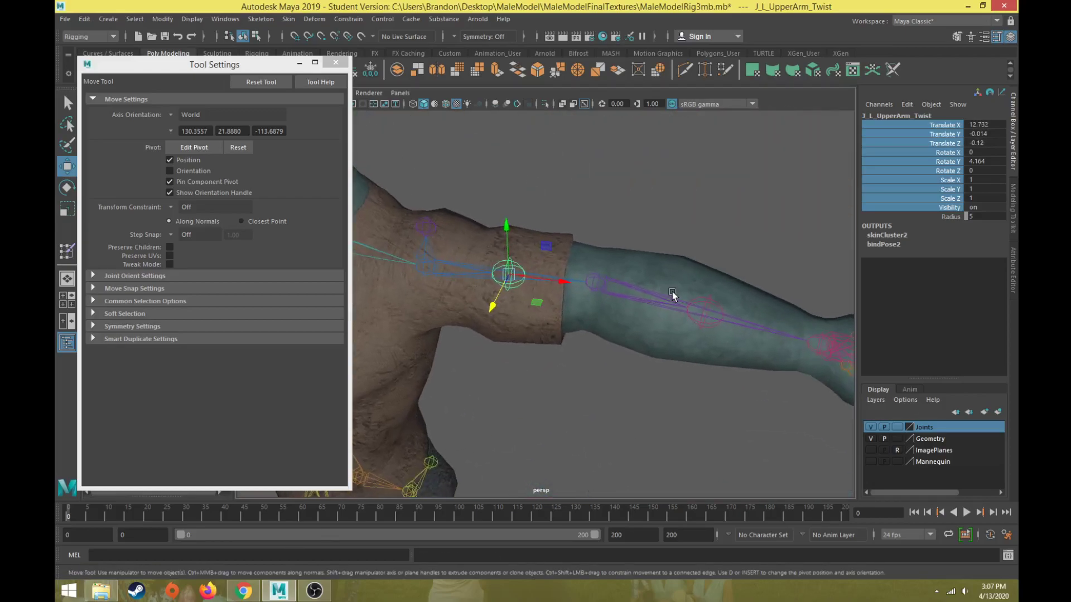
- Reselect the G_Body mesh, restart Paint Skin Weights and choose the J_L_LowerArm_Twist influence, collapsing the hip branches
click(704, 272)
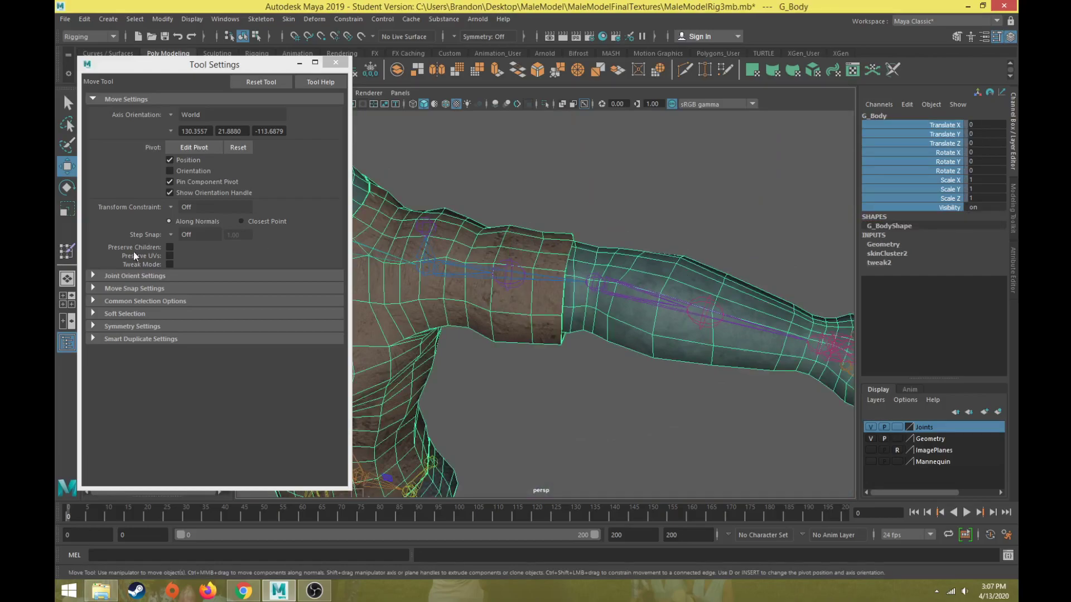
click(66, 252)
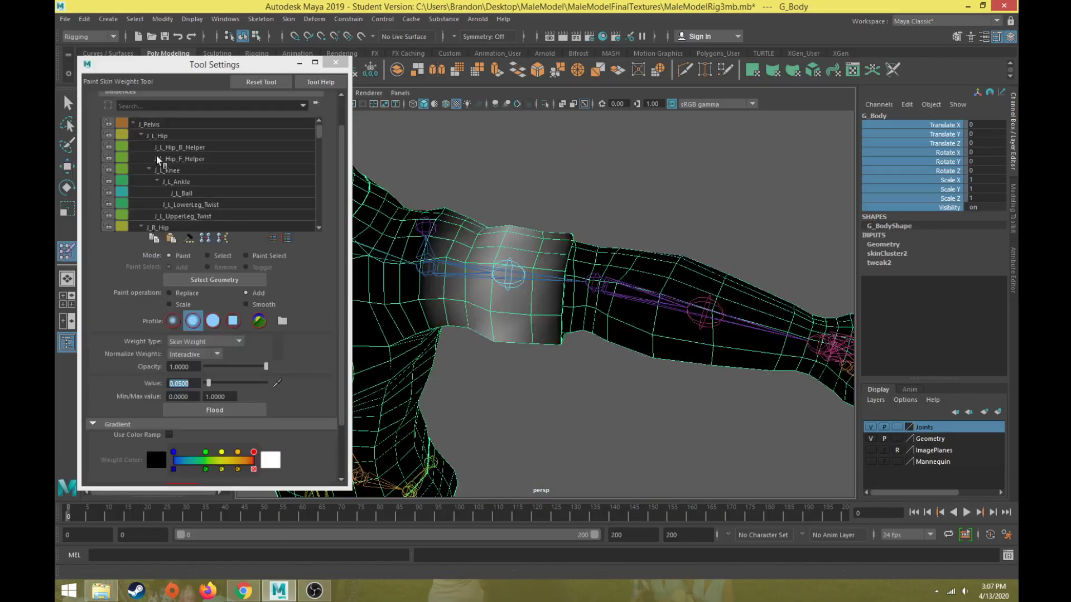
click(140, 135)
click(141, 146)
scroll(251, 201, down, 1)
scroll(249, 196, down, 1)
click(249, 194)
- Set the paint value to 0.1 and start painting J_L_LowerArm_Twist weight around the left forearm at the twist joint
mouse_move(593, 282)
alt+mouse_down()
mouse_move(573, 277)
mouse_move(577, 296)
mouse_move(583, 287)
alt+mouse_up()
drag(196, 383, 84, 373)
text(.1)
key(Return)
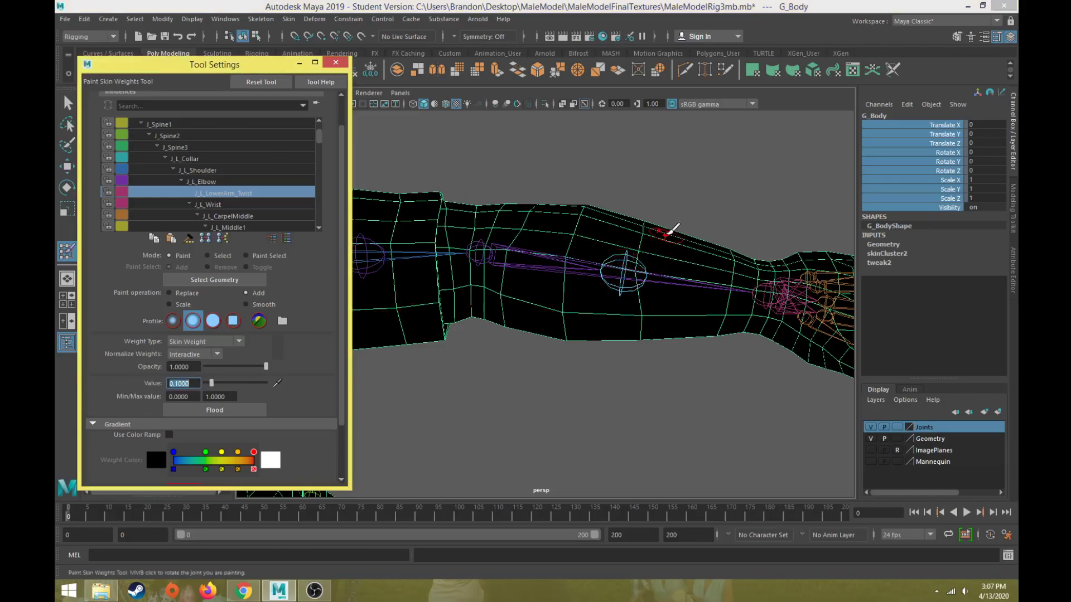
mouse_move(640, 227)
mouse_down()
mouse_move(633, 329)
mouse_move(610, 299)
mouse_move(617, 220)
mouse_move(602, 225)
mouse_move(604, 189)
mouse_move(620, 188)
mouse_up()
alt+drag(607, 253, 614, 186)
mouse_move(626, 376)
alt+mouse_down()
mouse_move(605, 275)
mouse_move(616, 387)
mouse_move(588, 400)
mouse_move(593, 342)
mouse_move(602, 362)
mouse_move(583, 447)
alt+mouse_up()
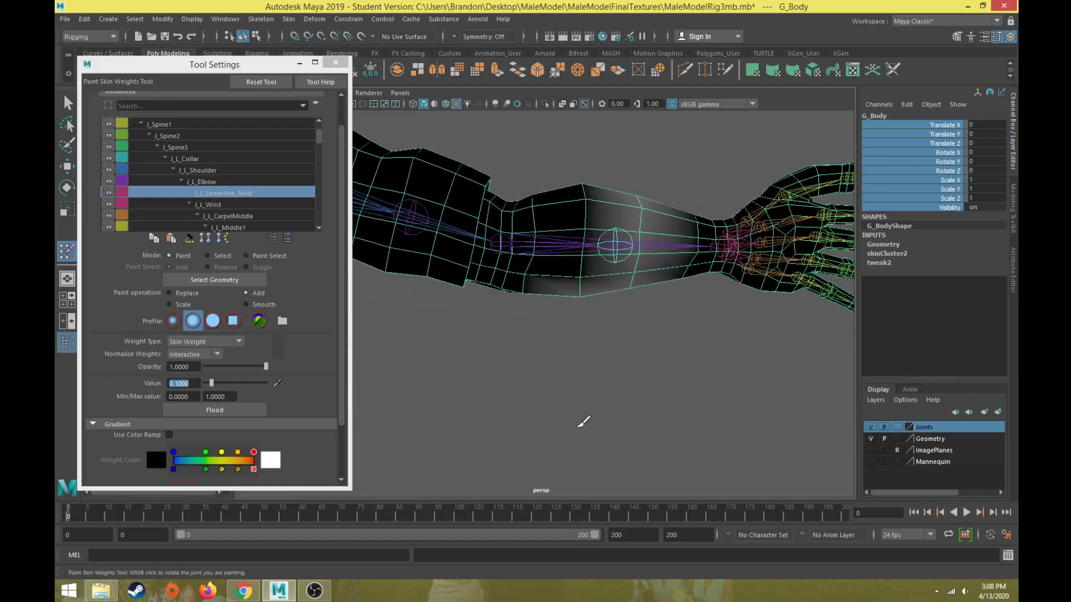
- Extend the J_L_LowerArm_Twist weight around the thick part of the forearm on the underside and elbow side
mouse_move(567, 271)
mouse_down()
mouse_move(582, 185)
mouse_move(574, 314)
mouse_move(577, 297)
mouse_up()
mouse_move(577, 245)
mouse_down()
mouse_move(581, 202)
mouse_move(561, 292)
mouse_move(614, 357)
mouse_move(608, 329)
mouse_move(622, 298)
mouse_move(593, 397)
mouse_move(586, 323)
mouse_move(600, 269)
mouse_up()
mouse_move(586, 224)
mouse_down()
mouse_move(596, 292)
mouse_move(552, 208)
mouse_up()
mouse_move(547, 191)
alt+mouse_down()
mouse_move(565, 397)
mouse_move(573, 292)
alt+mouse_up()
mouse_move(574, 350)
mouse_down()
mouse_move(540, 442)
mouse_move(554, 335)
mouse_up()
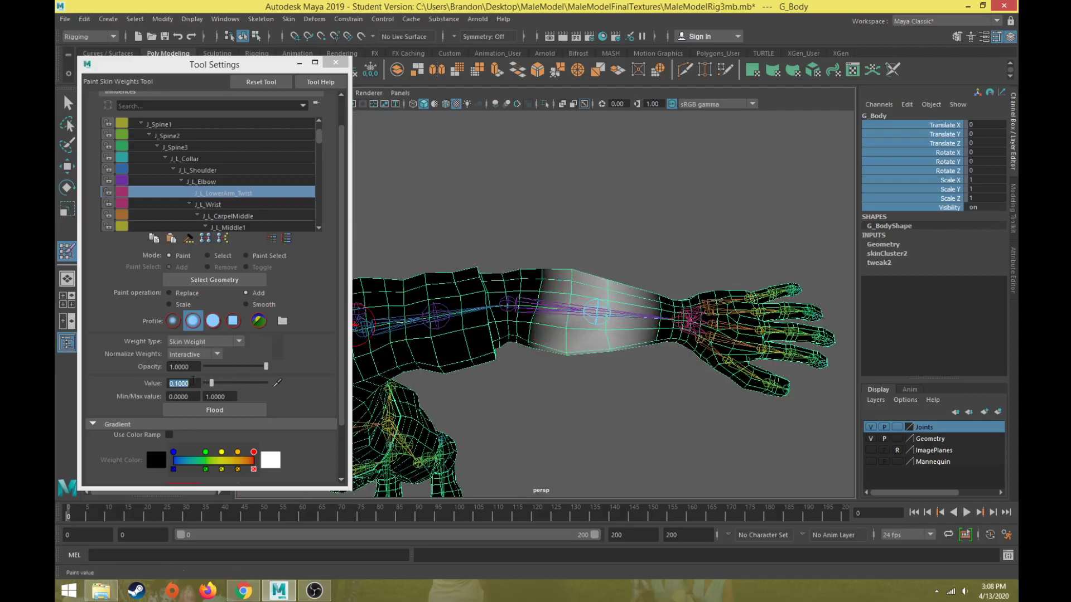
- Set the paint value to 0.05 and blend the J_L_LowerArm_Twist weight around the forearm toward the elbow
drag(195, 382, 66, 377)
key(BackSpace)
text(05)
scroll(466, 348, up, 5)
drag(523, 279, 532, 212)
alt+drag(532, 248, 523, 353)
mouse_move(511, 414)
mouse_down()
mouse_move(511, 324)
mouse_move(516, 383)
mouse_up()
mouse_move(514, 297)
mouse_down()
mouse_move(525, 229)
mouse_move(523, 395)
mouse_up()
mouse_move(528, 224)
mouse_down()
mouse_move(529, 209)
mouse_move(545, 316)
mouse_up()
- Blend the J_L_LowerArm_Twist weight along the narrowing forearm toward the left wrist at value 0.05
scroll(538, 170, down, 4)
scroll(548, 225, up, 5)
alt+middle_drag(557, 220, 491, 148)
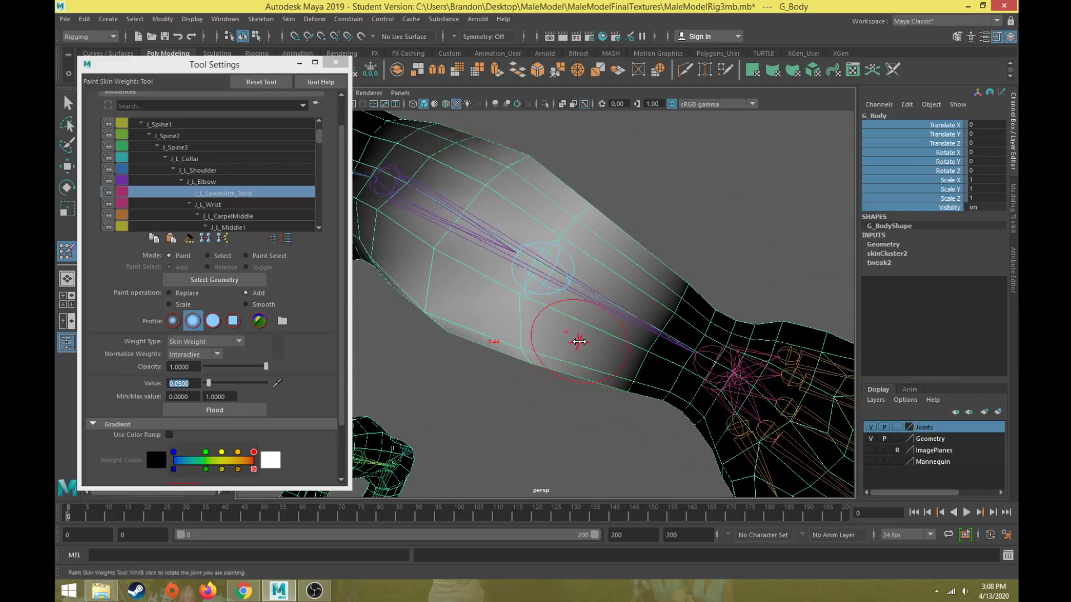
drag(695, 282, 637, 383)
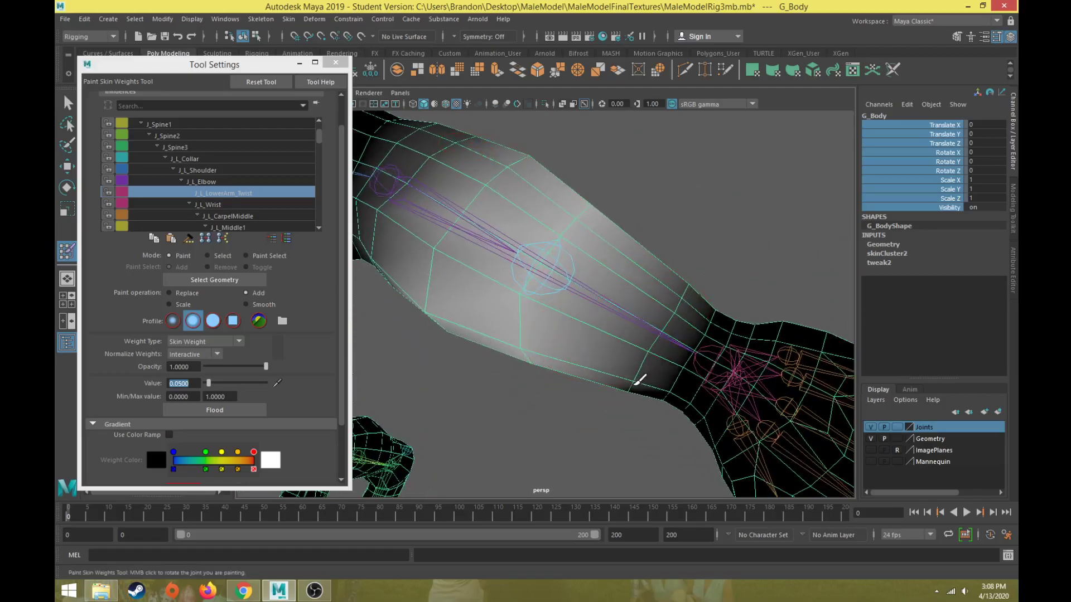
alt+drag(646, 324, 634, 150)
alt+drag(662, 446, 533, 343)
- Test the forearm weighting by rotating J_L_LowerArm_Twist about its length, and undo the rotation
key(w)
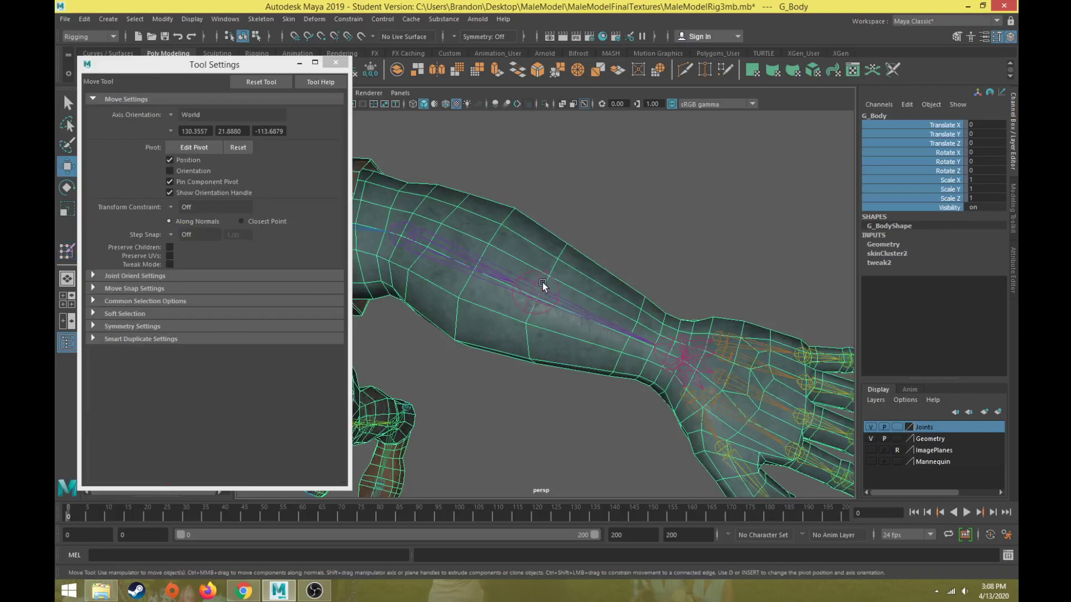
click(537, 273)
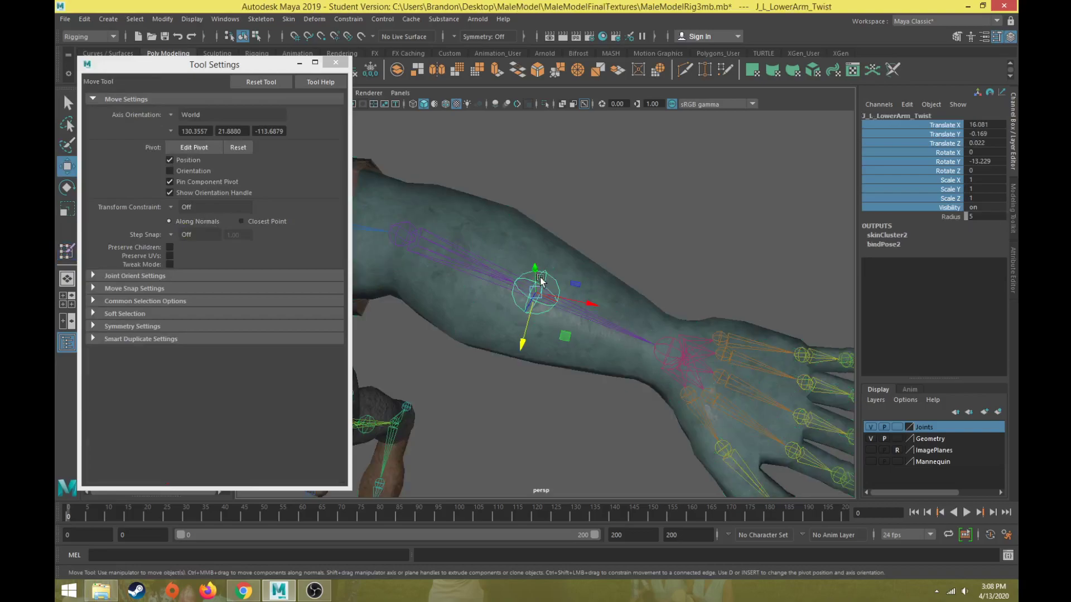
alt+drag(538, 273, 557, 275)
key(e)
drag(555, 181, 569, 273)
key(ctrl+z)
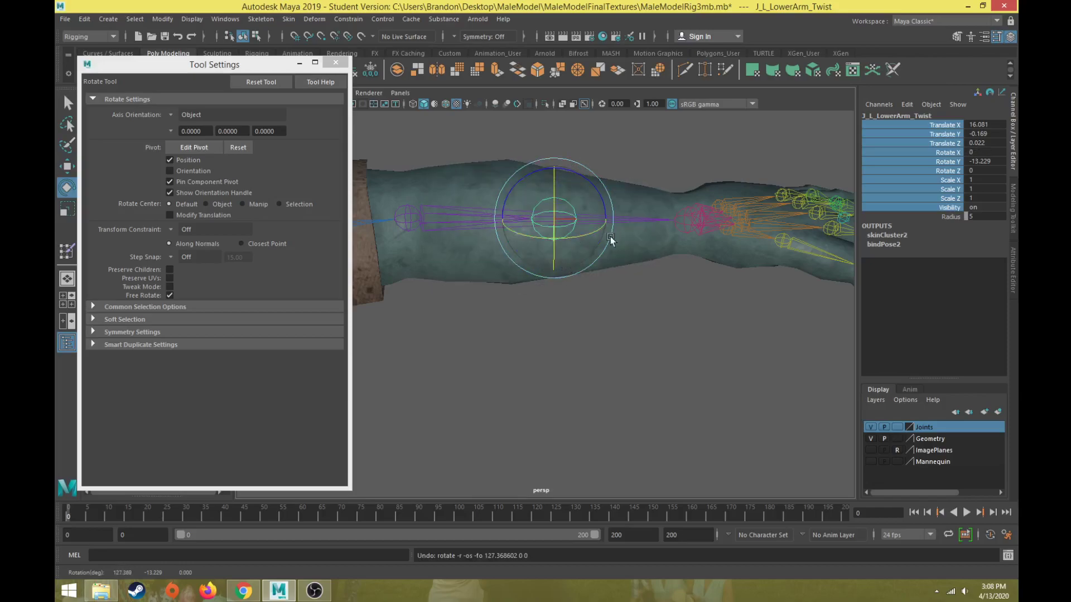
- Rotate the left wrist together with J_L_LowerArm_Twist to check the combined forearm twist, and undo the rotations
click(684, 226)
drag(707, 213, 704, 229)
click(555, 198)
drag(554, 181, 589, 214)
key(ctrl+z)
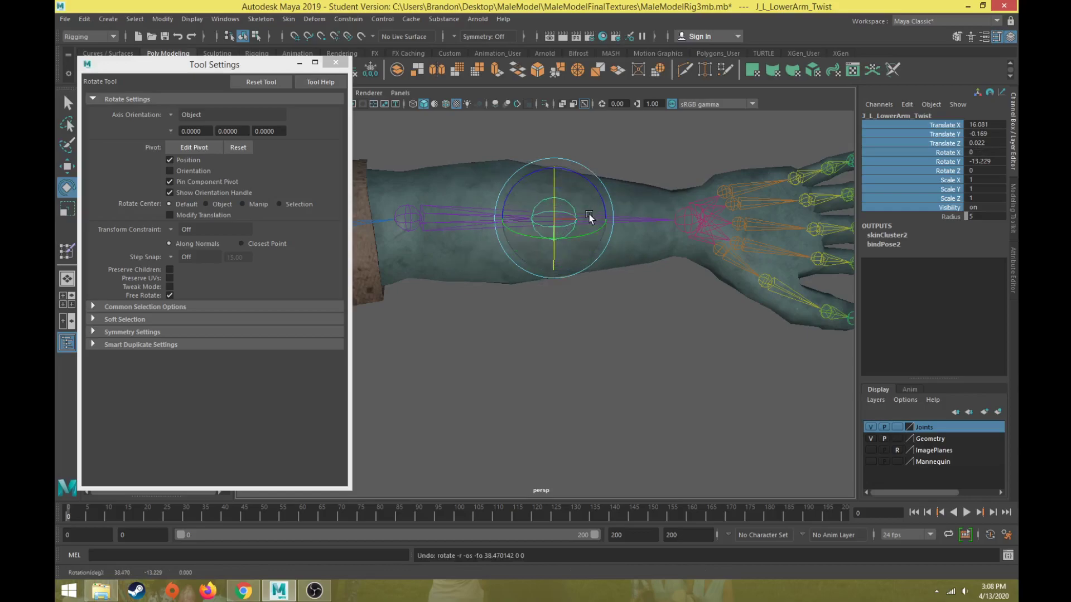
key(ctrl+z)
key(ctrl+z)
- Test-rotate J_L_LowerArm_Twist once more with the whole forearm in view, undo it and clear the selection
scroll(589, 225, down, 3)
alt+drag(580, 267, 533, 257)
click(536, 246)
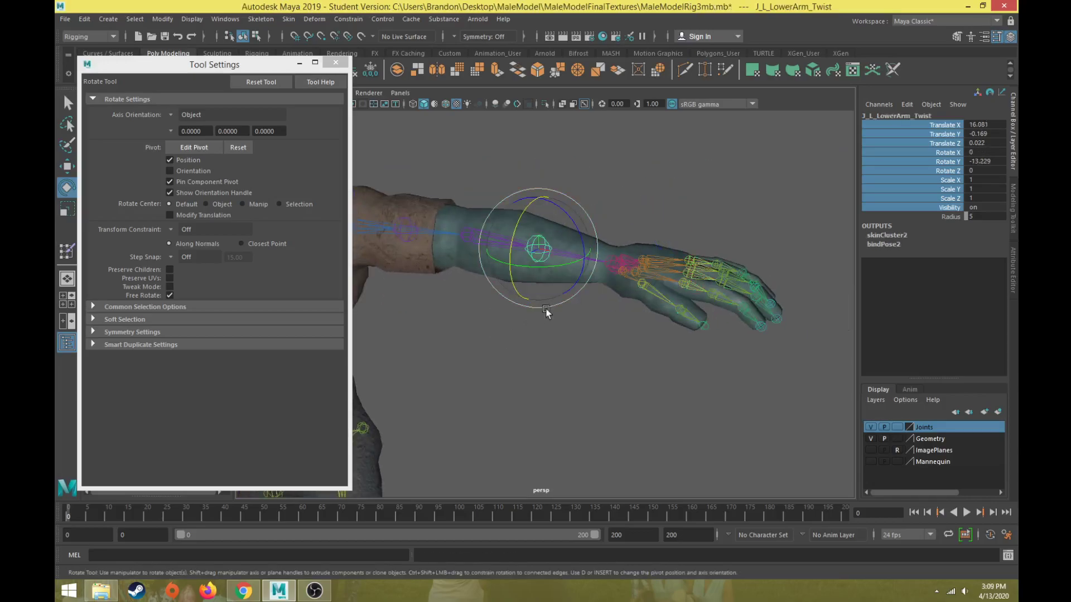
drag(522, 310, 504, 328)
scroll(483, 361, down, 5)
key(ctrl+z)
scroll(504, 328, up, 5)
click(477, 344)
- Examine the whole character from the front and side to review the helper and twist joints on arms and hips
alt+middle_drag(477, 346, 802, 309)
alt+drag(802, 310, 751, 306)
click(743, 202)
click(800, 356)
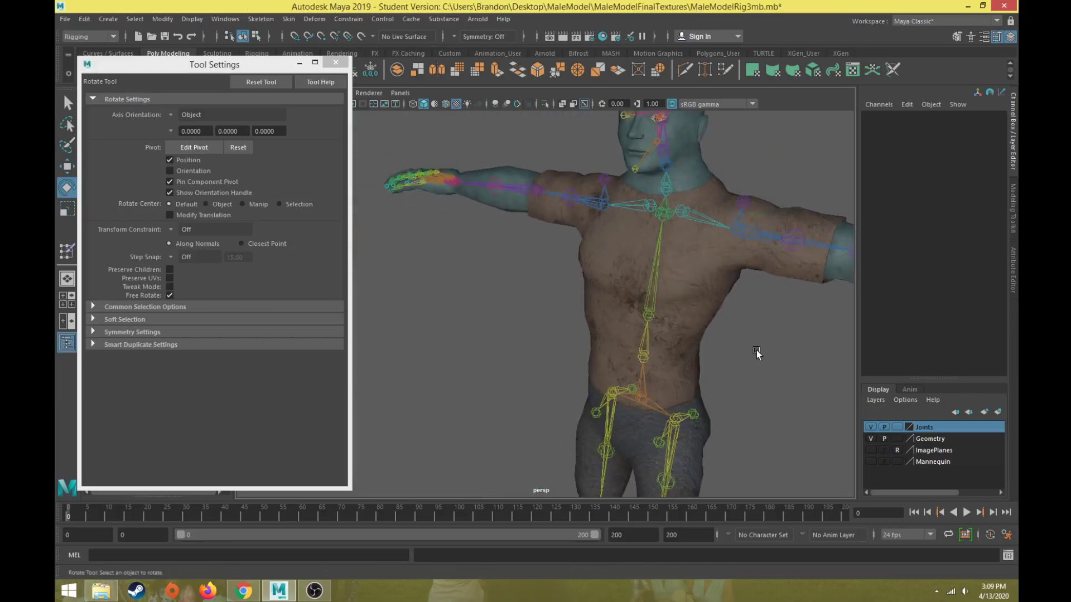
alt+middle_drag(759, 350, 607, 270)
scroll(597, 291, down, 5)
scroll(591, 292, up, 8)
alt+drag(591, 292, 519, 279)
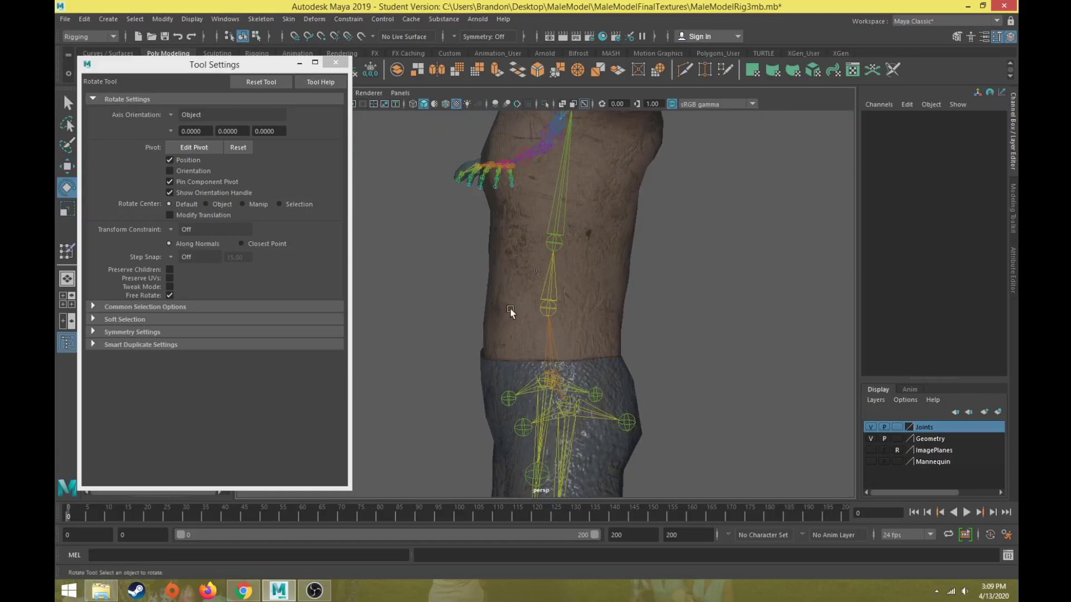
scroll(505, 316, down, 8)
scroll(508, 330, up, 3)
alt+drag(510, 332, 607, 328)
scroll(614, 385, down, 2)
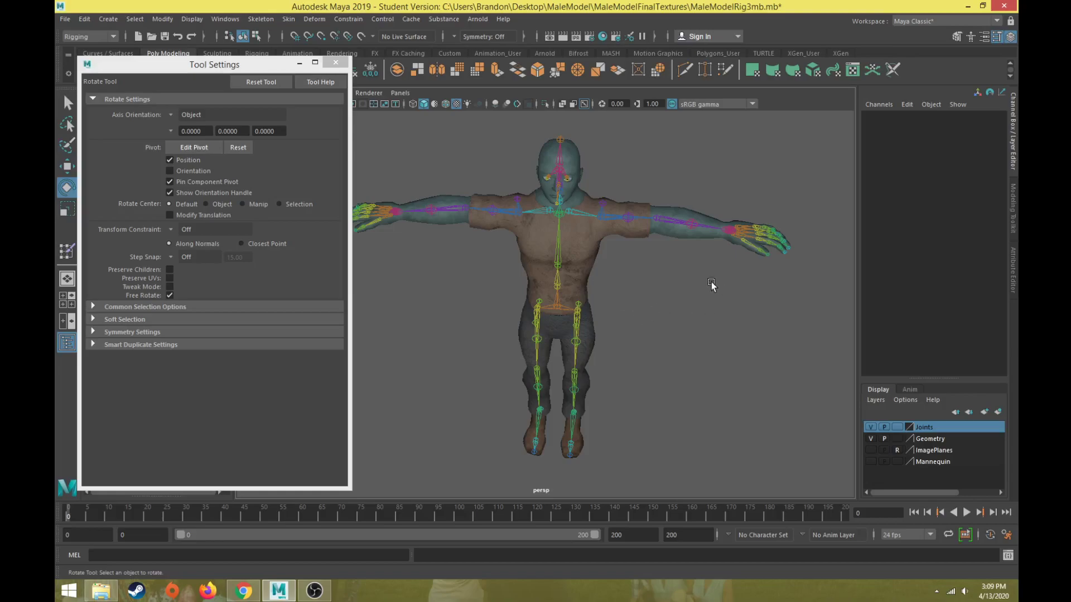
- Mirror the G_Body skin weights across YZ from positive to negative, using closest point on surface and closest joint
alt+drag(617, 318, 577, 266)
click(578, 265)
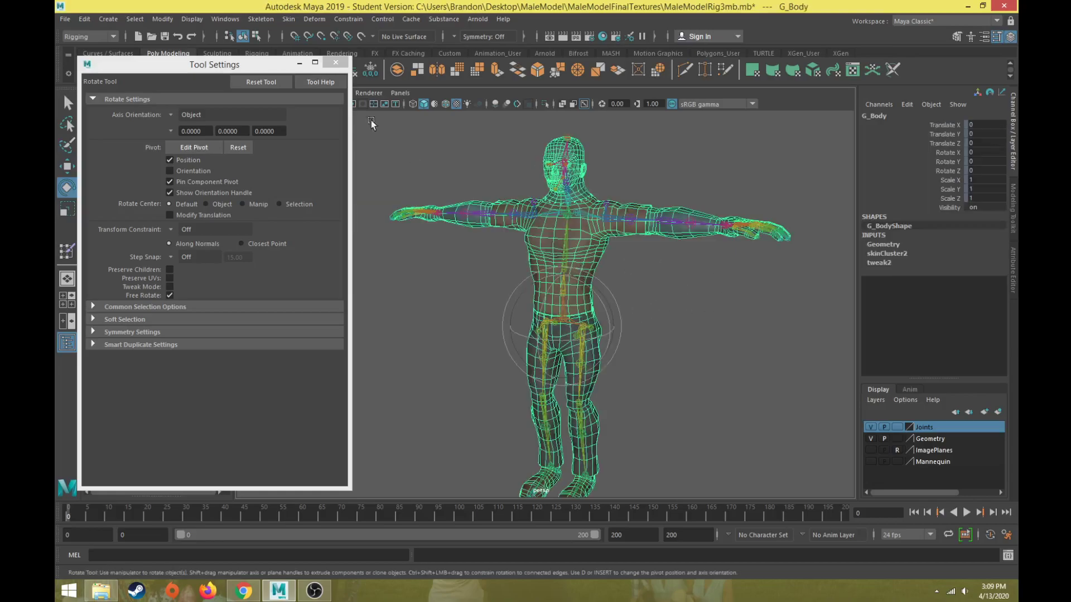
click(336, 63)
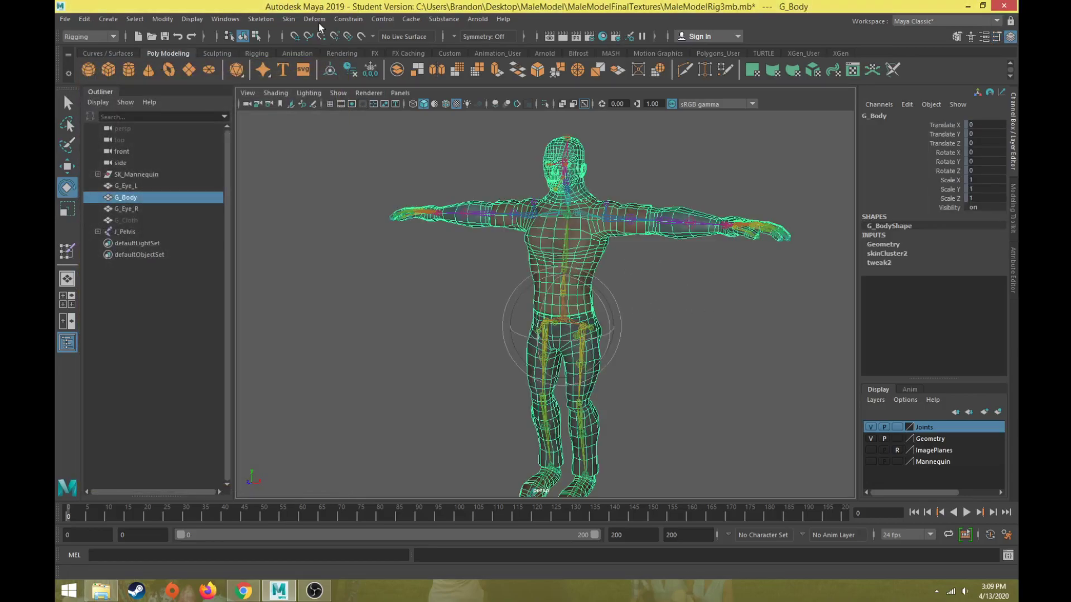
click(288, 19)
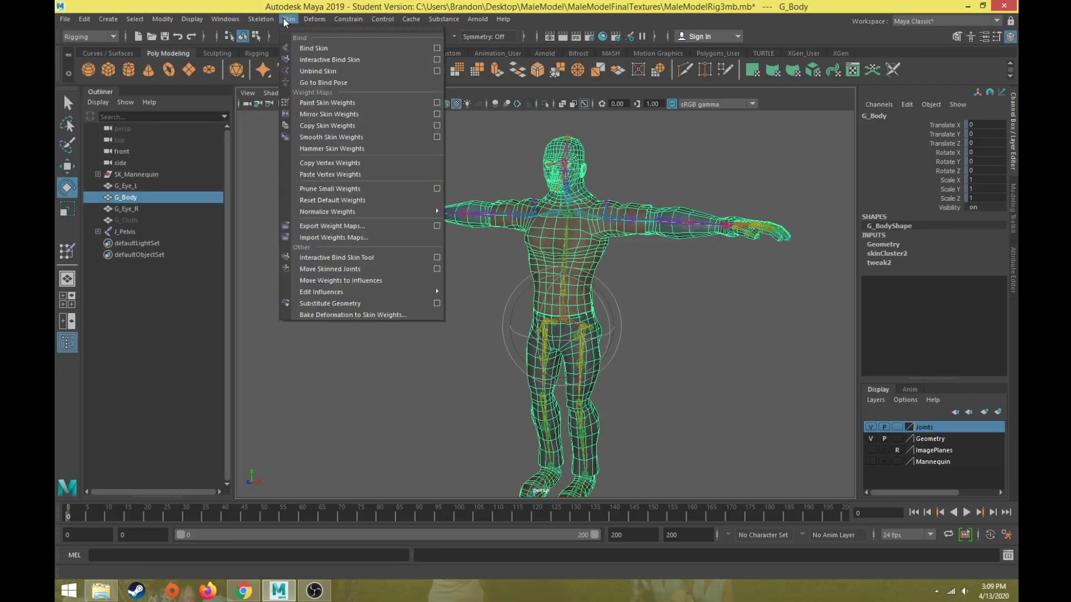
click(438, 115)
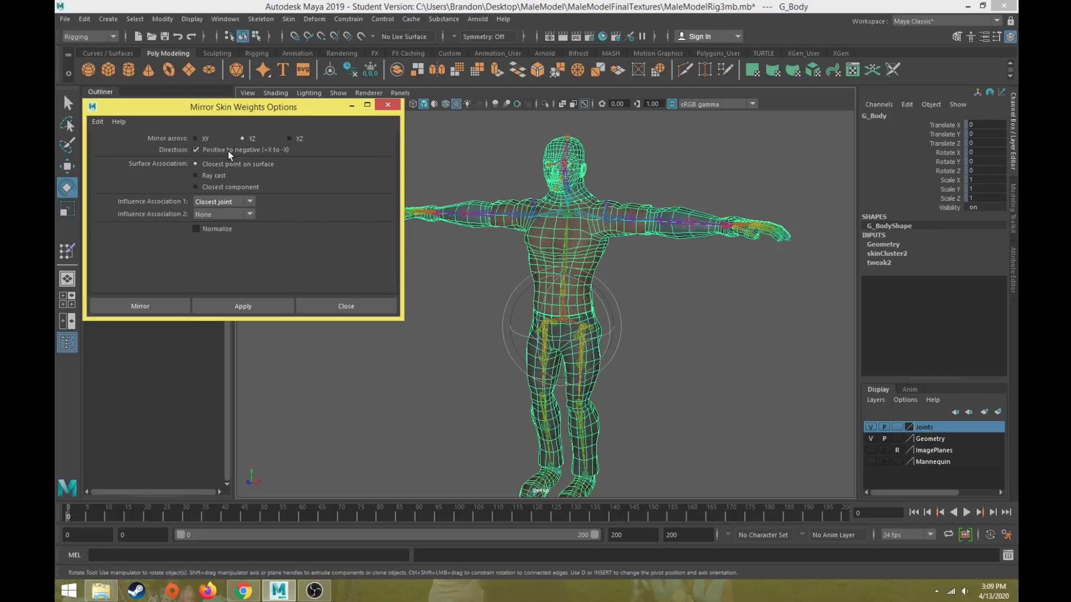
click(170, 303)
- Test the mirrored arm weights by rotating J_R_LowerArm_Twist and the right upper arm twist joint, undoing the rotations
click(463, 211)
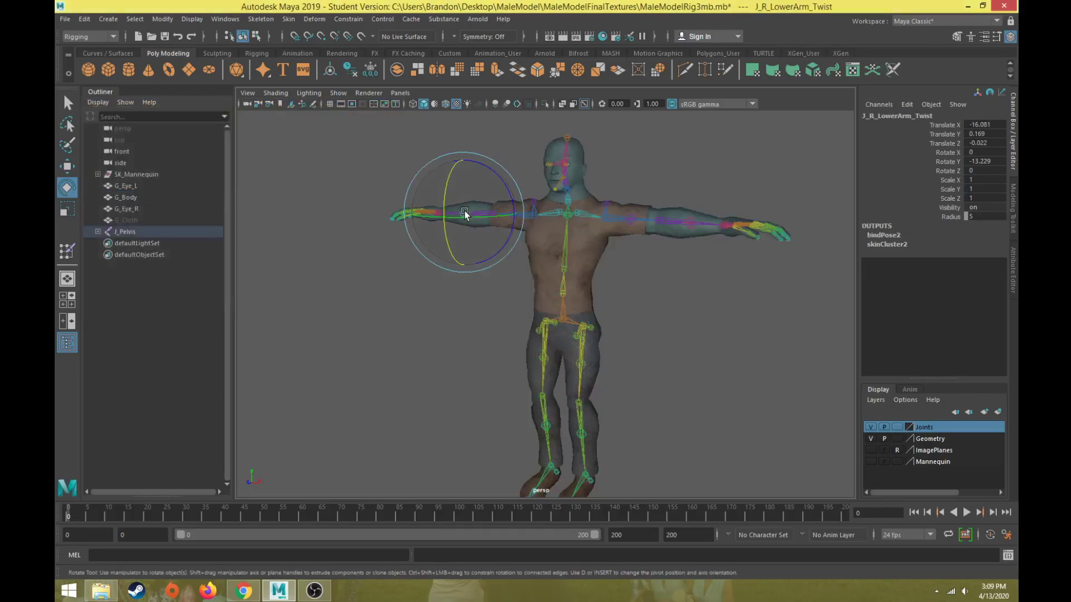
key(f)
alt+drag(457, 248, 462, 274)
key(ctrl+z)
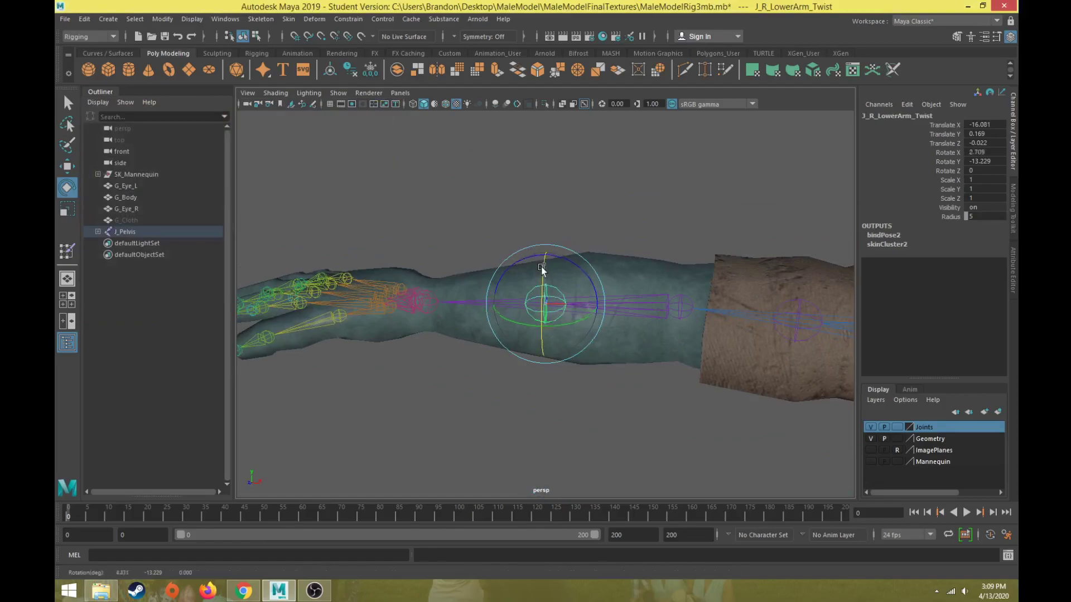
click(802, 305)
click(798, 308)
alt+middle_drag(791, 292, 614, 256)
drag(617, 267, 612, 266)
key(ctrl+z)
- Test the mirrored right shoulder weights by moving the helper joint above the shoulder upward, and undo the move
key(w)
click(743, 231)
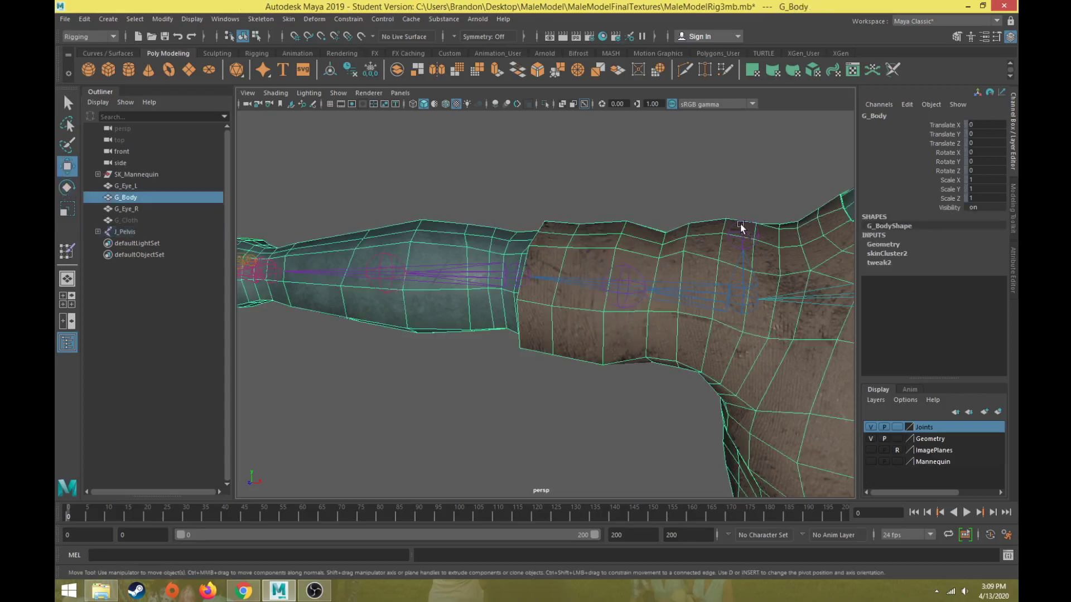
click(741, 230)
drag(744, 202, 754, 176)
key(ctrl+z)
- Test the mirrored right hip weights by pulling J_R_Hip_F_Helper and the rear hip helper outward, and undo
scroll(648, 353, down, 7)
alt+middle_drag(648, 354, 613, 223)
alt+drag(521, 253, 605, 288)
click(583, 281)
scroll(605, 288, up, 6)
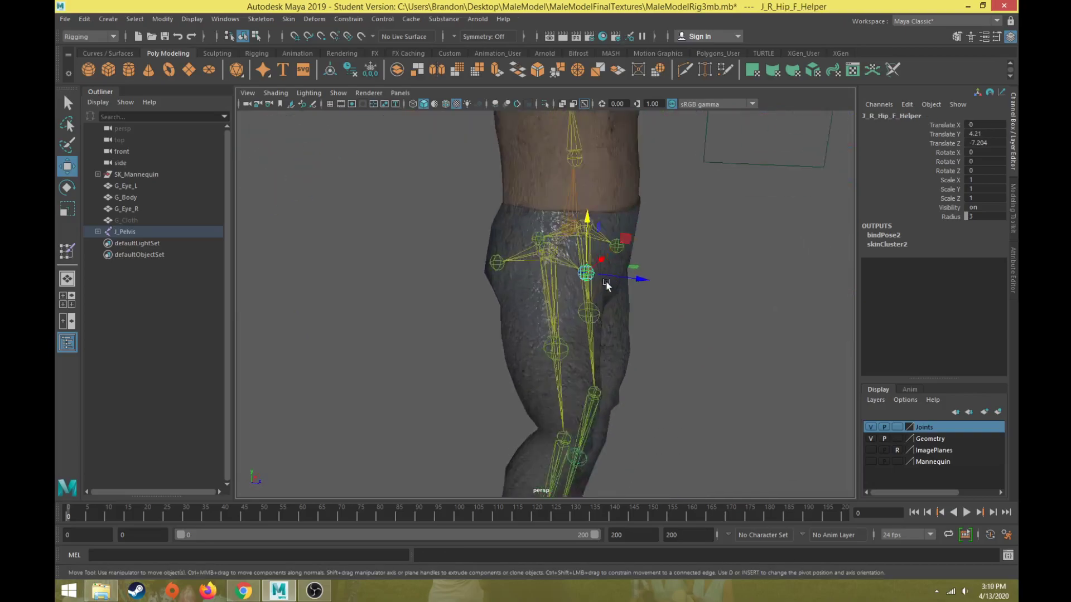
alt+middle_drag(605, 288, 625, 257)
drag(667, 241, 700, 244)
click(505, 227)
drag(539, 228, 499, 231)
key(ctrl+z)
- Test-rotate J_R_UpperLeg_Twist and the right lower leg twist joint, undo the rotations and clear the selection
scroll(574, 284, down, 2)
alt+middle_drag(576, 284, 570, 219)
click(578, 288)
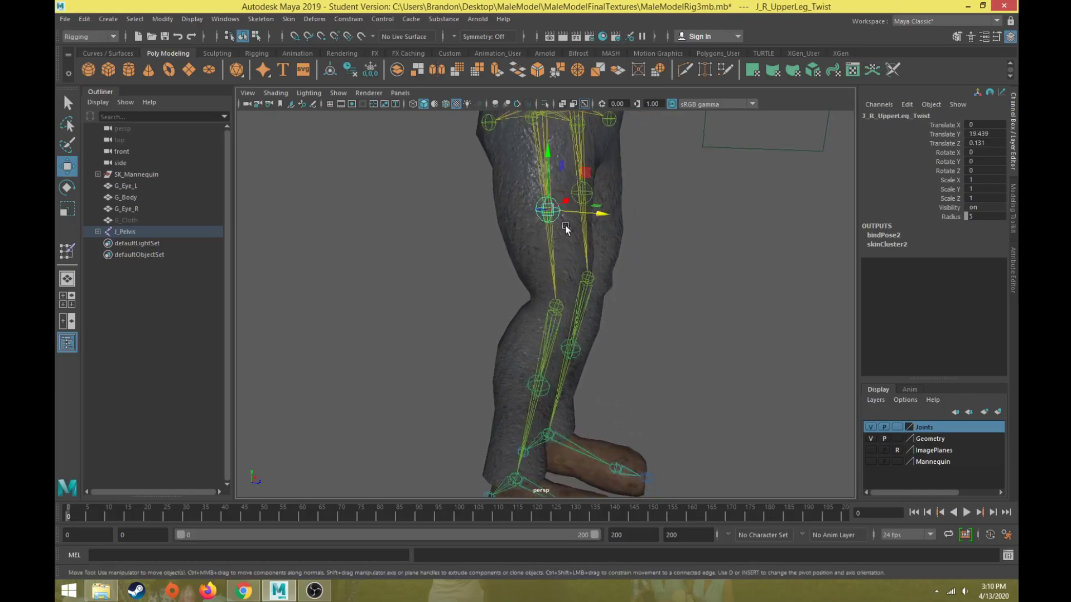
key(e)
mouse_move(569, 220)
mouse_down()
mouse_move(580, 225)
mouse_move(564, 232)
mouse_up()
click(529, 382)
mouse_move(532, 410)
mouse_down()
mouse_move(602, 406)
mouse_move(549, 401)
mouse_up()
key(ctrl+z)
scroll(573, 377, down, 4)
scroll(466, 294, down, 6)
scroll(471, 294, up, 3)
alt+drag(488, 297, 549, 245)
click(592, 282)
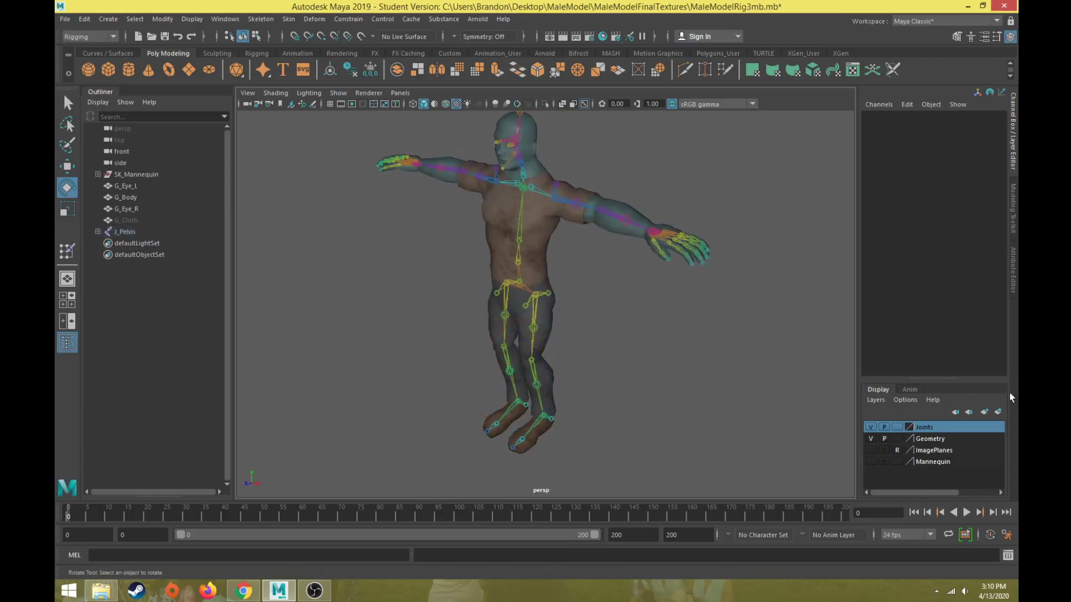